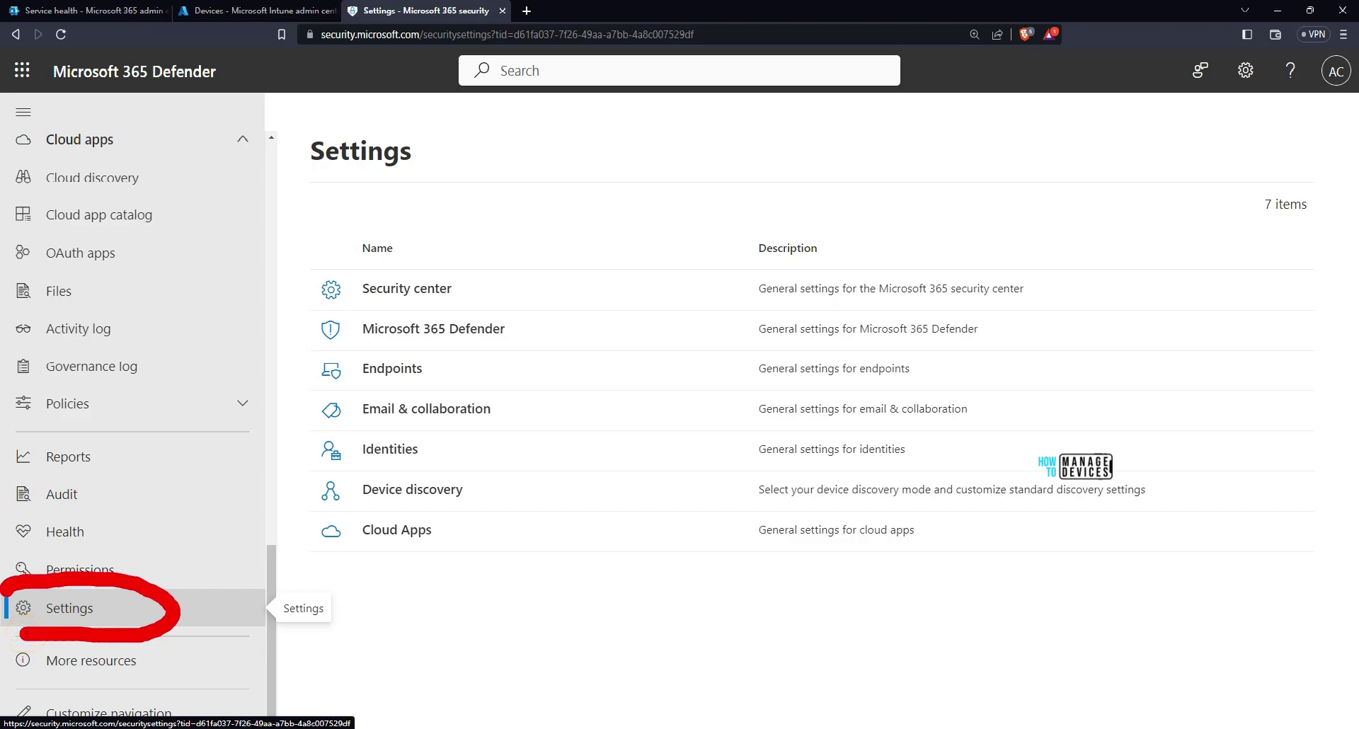
{"action": "mouse_move", "coordinate": [215, 455]}
{"action": "left_mouse_down"}
{"action": "mouse_move", "coordinate": [159, 533]}
{"action": "mouse_move", "coordinate": [150, 508]}
{"action": "left_mouse_up"}
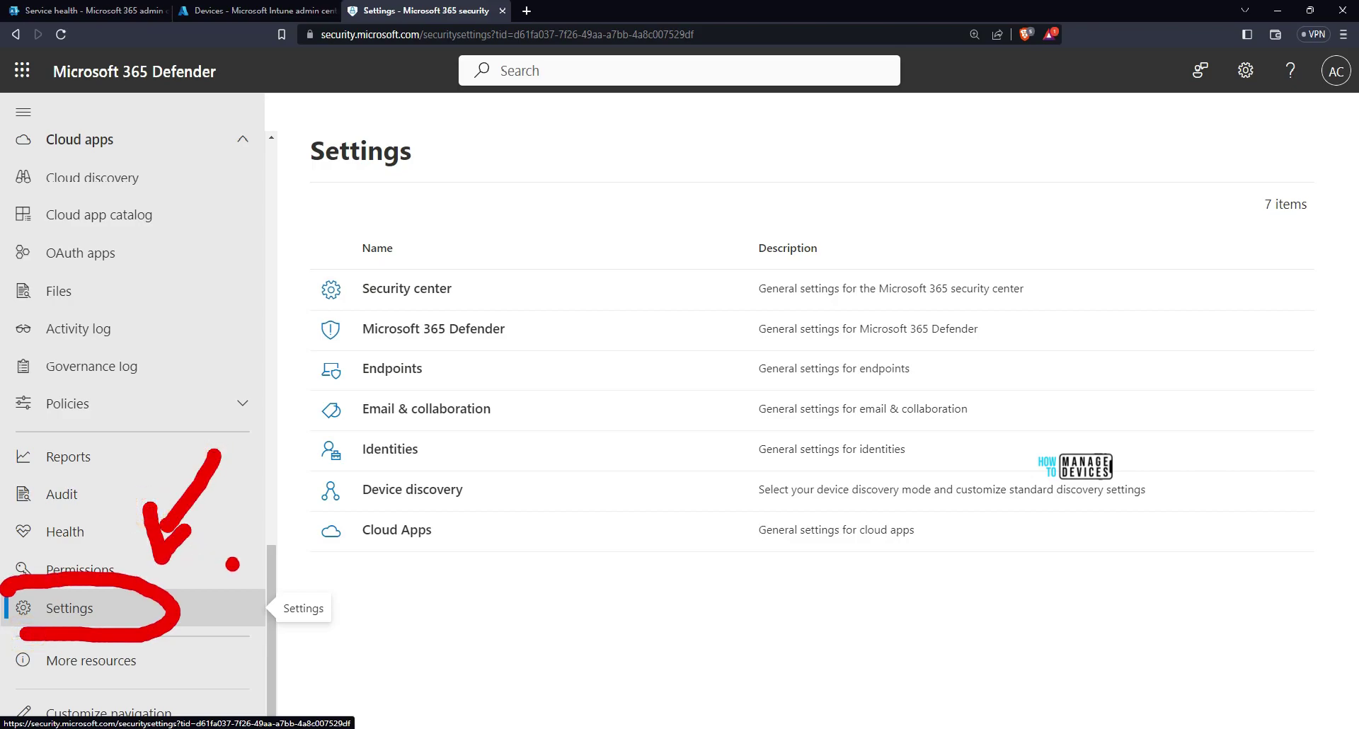
{"action": "key", "text": "Escape"}
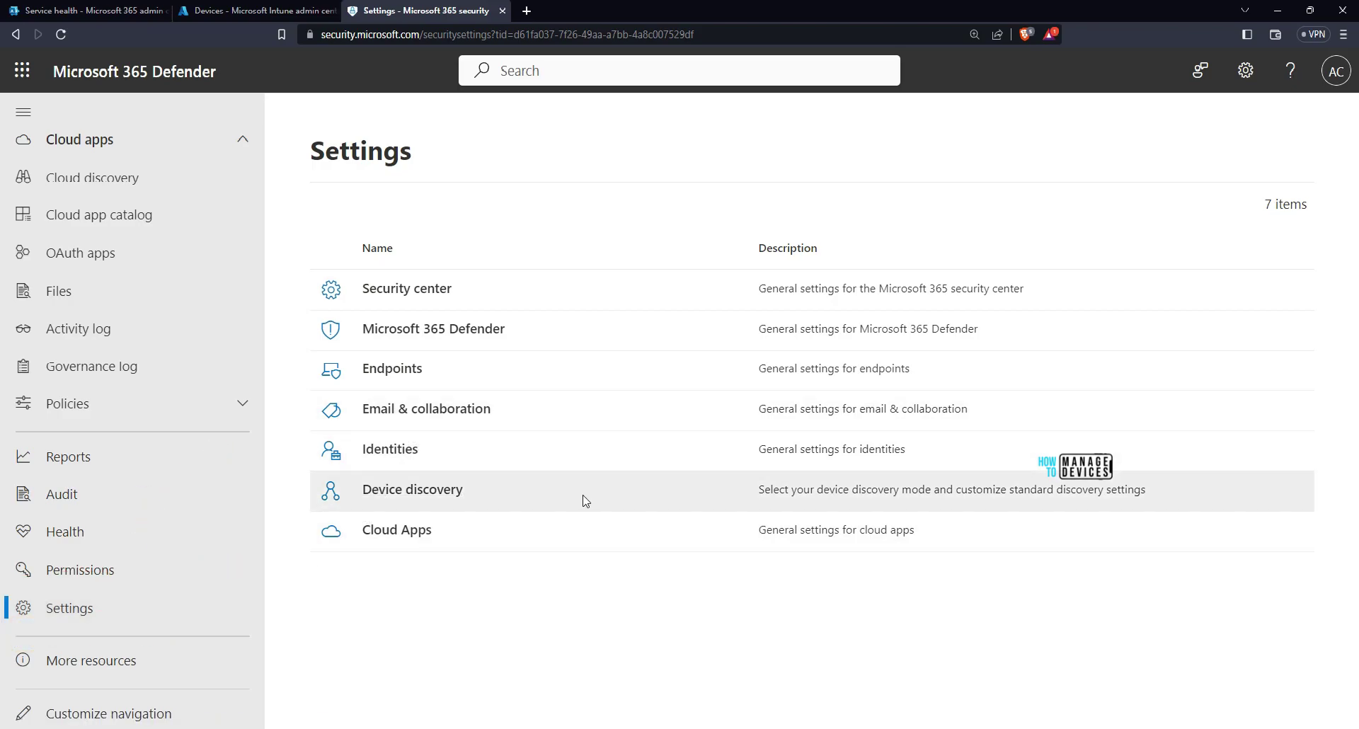
{"action": "key", "text": "ctrl+2"}
{"action": "left_click_drag", "start_coordinate": [312, 382], "coordinate": [472, 397]}
{"action": "key", "text": "Escape"}
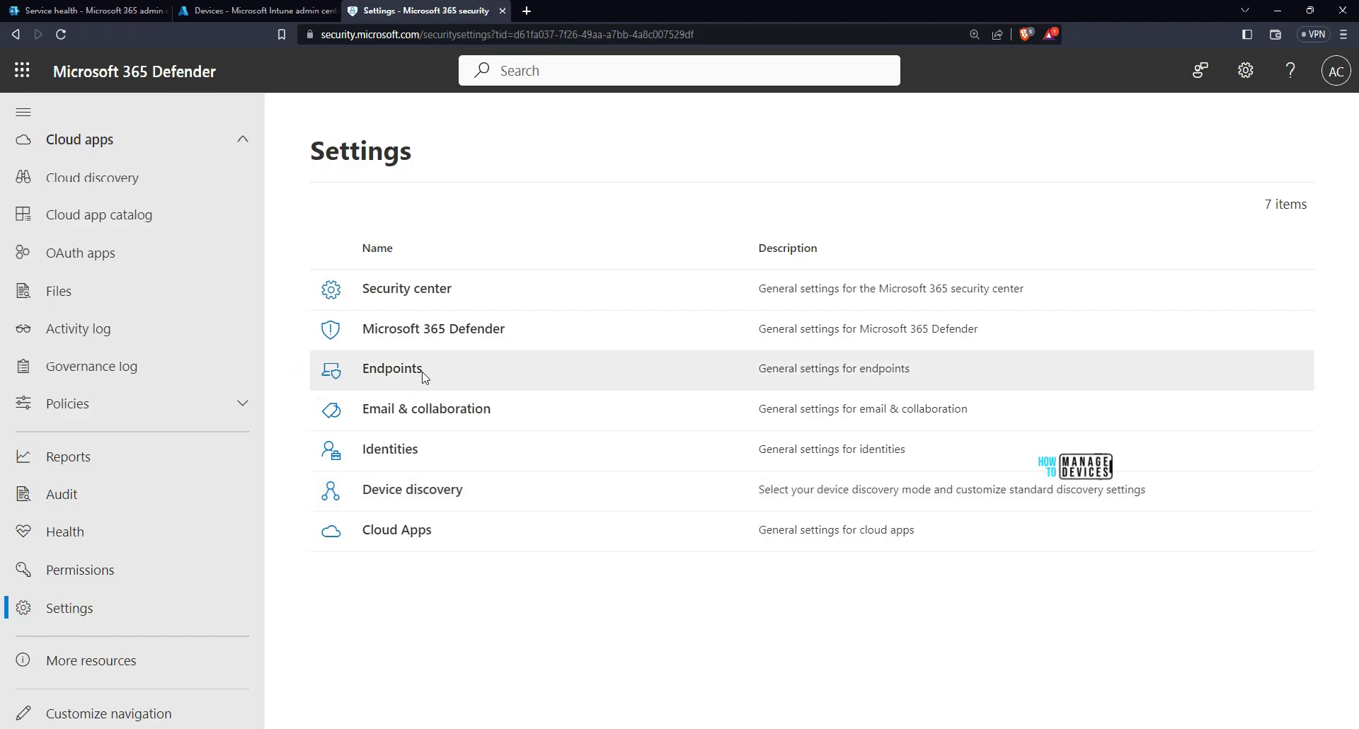
- Open the Endpoints settings and go to the Indicators page under Rules
{"action": "left_click", "coordinate": [379, 363]}
{"action": "scroll", "coordinate": [470, 425], "scroll_direction": "down", "scroll_amount": 5}
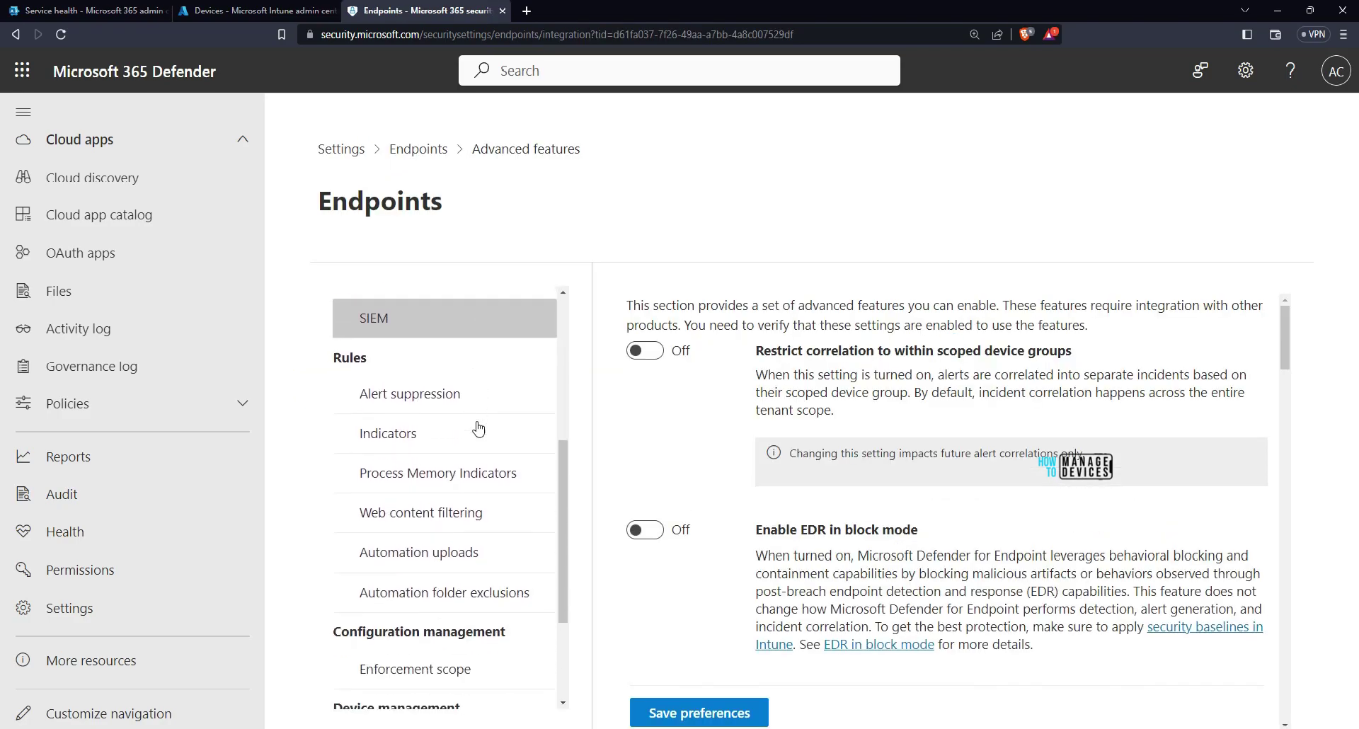
{"action": "scroll", "coordinate": [487, 436], "scroll_direction": "down", "scroll_amount": 1}
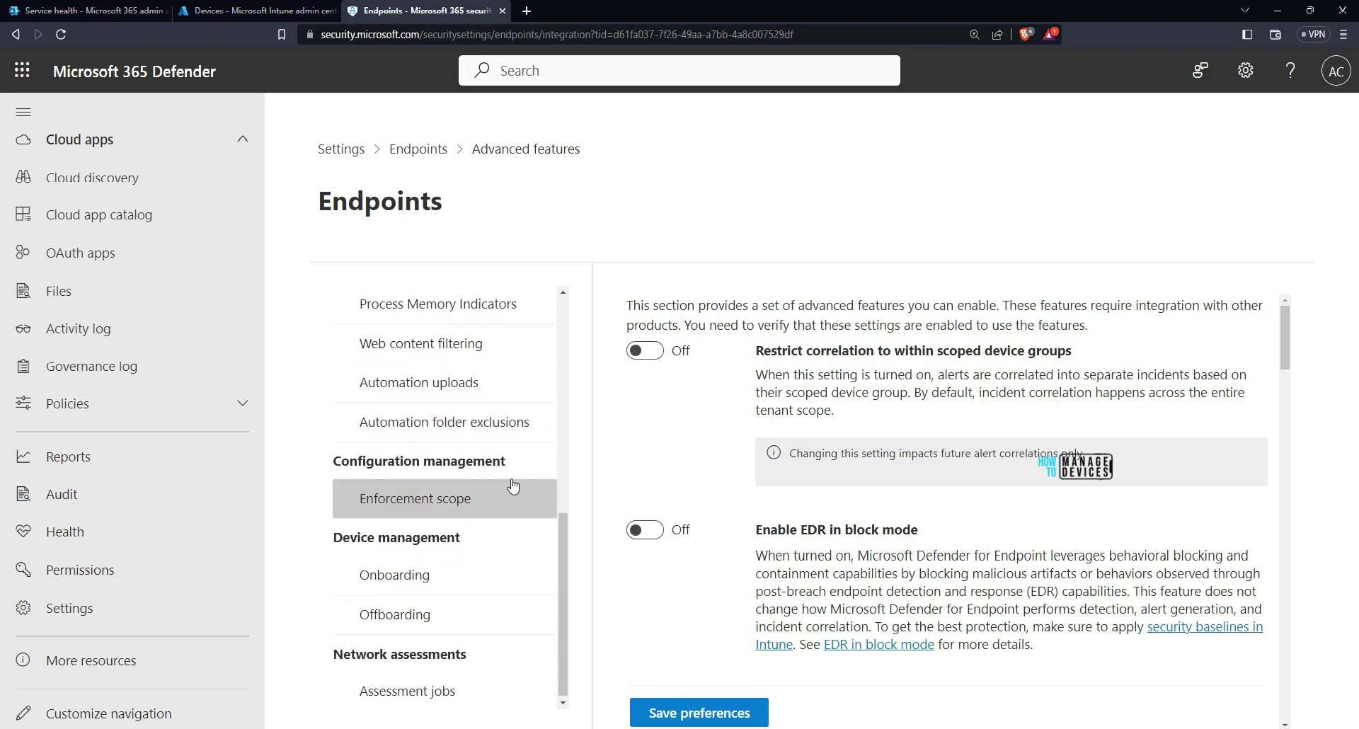
{"action": "scroll", "coordinate": [488, 474], "scroll_direction": "up", "scroll_amount": 2}
{"action": "left_click", "coordinate": [402, 407]}
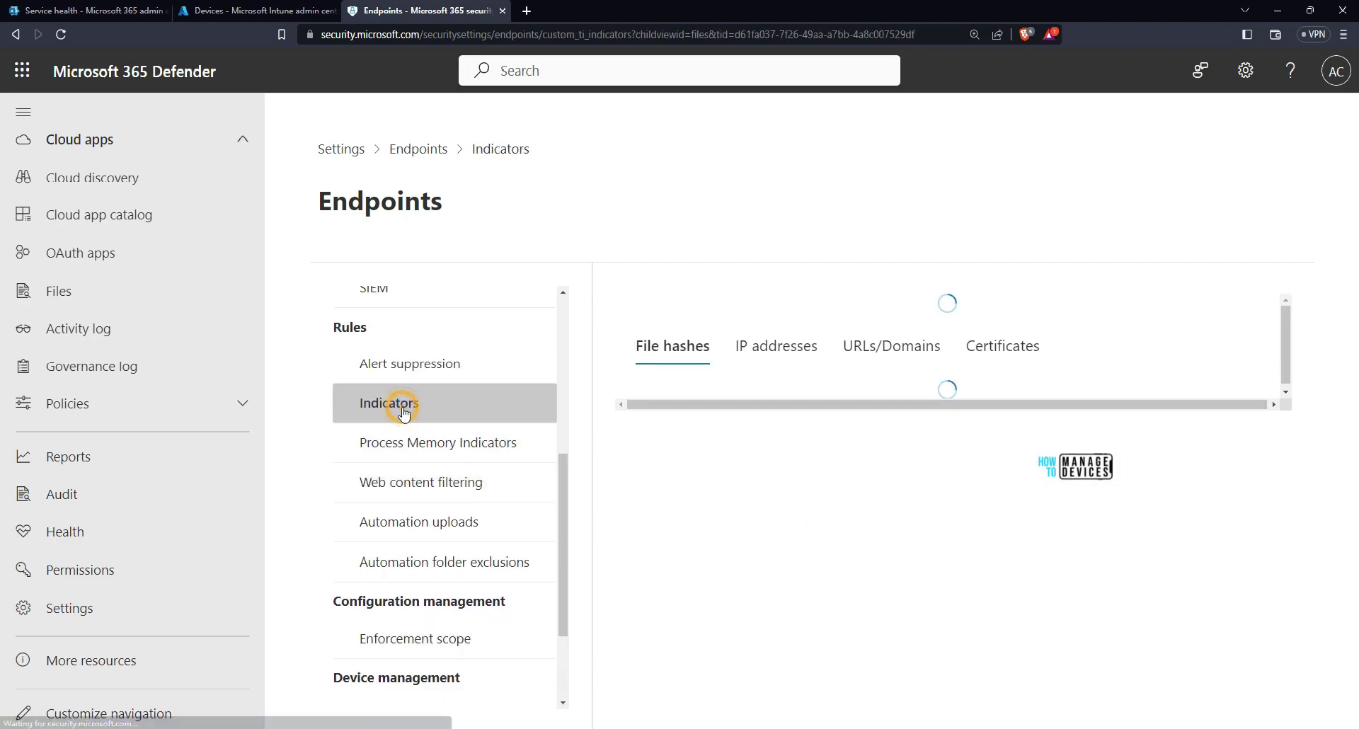
{"action": "key", "text": "ctrl+2"}
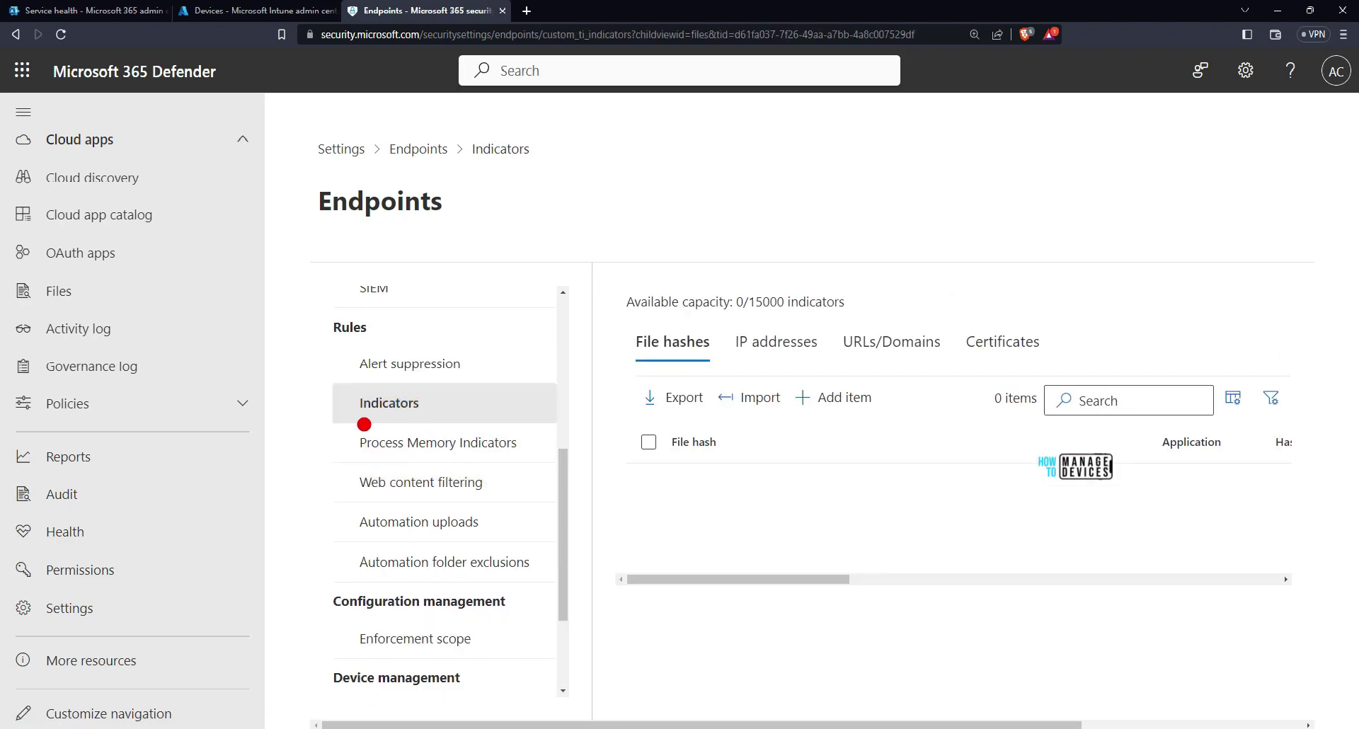
{"action": "mouse_move", "coordinate": [365, 425]}
{"action": "left_mouse_down"}
{"action": "mouse_move", "coordinate": [481, 425]}
{"action": "mouse_move", "coordinate": [322, 403]}
{"action": "mouse_move", "coordinate": [397, 418]}
{"action": "left_mouse_up"}
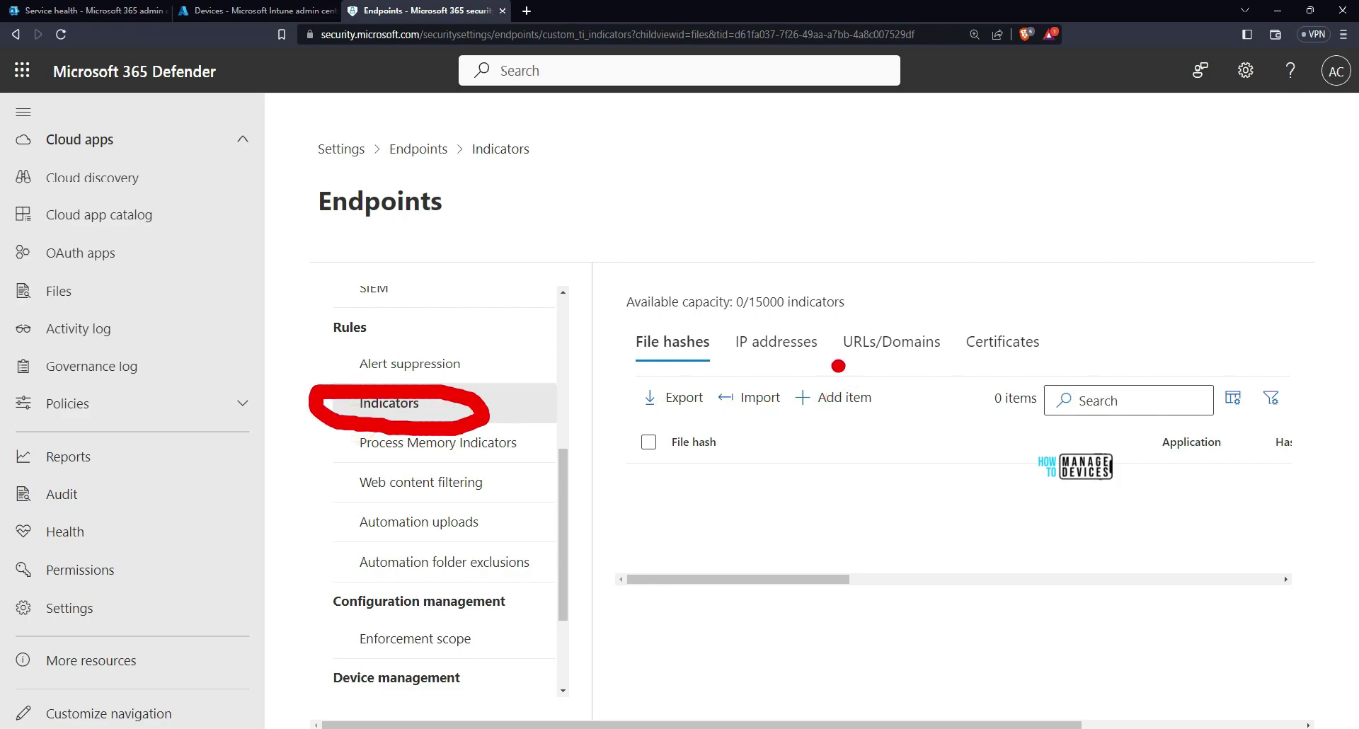
{"action": "left_click_drag", "start_coordinate": [842, 365], "coordinate": [901, 370]}
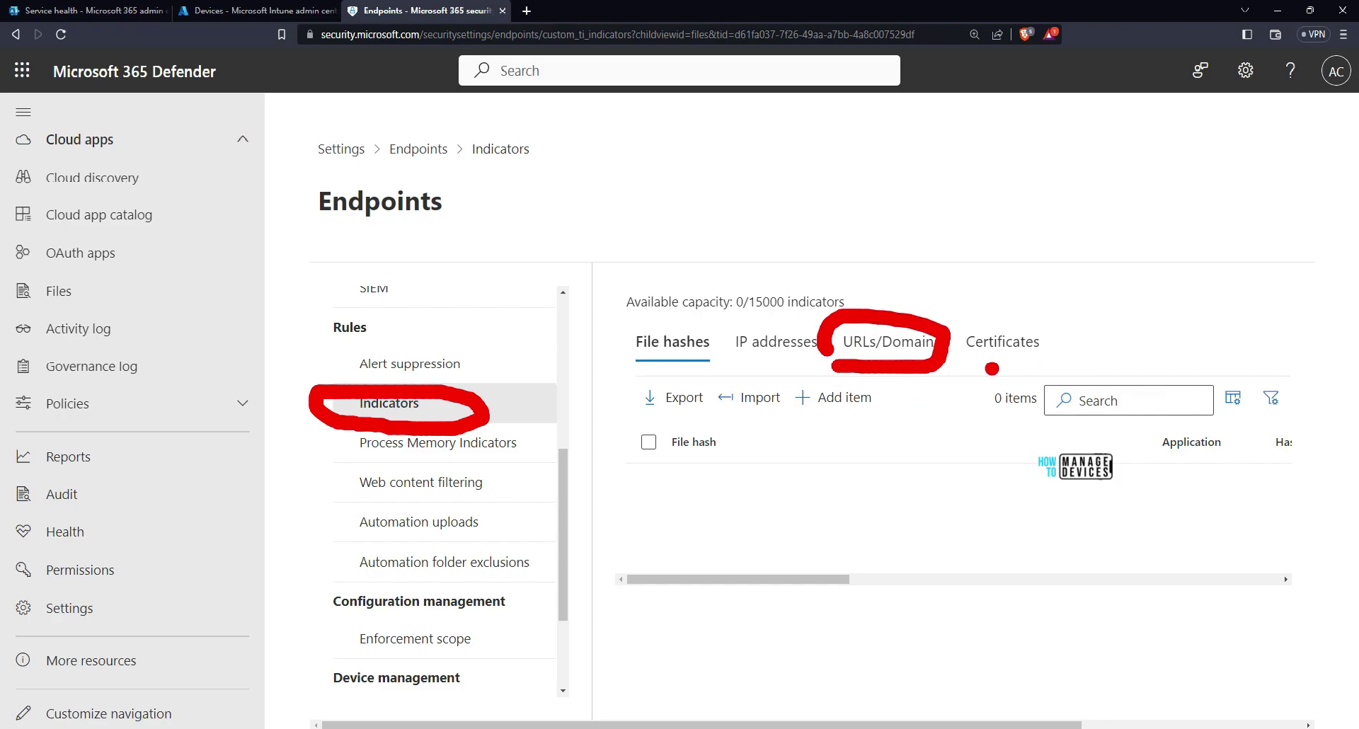
{"action": "mouse_move", "coordinate": [756, 366]}
{"action": "left_mouse_down"}
{"action": "mouse_move", "coordinate": [828, 365]}
{"action": "mouse_move", "coordinate": [754, 322]}
{"action": "mouse_move", "coordinate": [726, 357]}
{"action": "mouse_move", "coordinate": [758, 367]}
{"action": "left_mouse_up"}
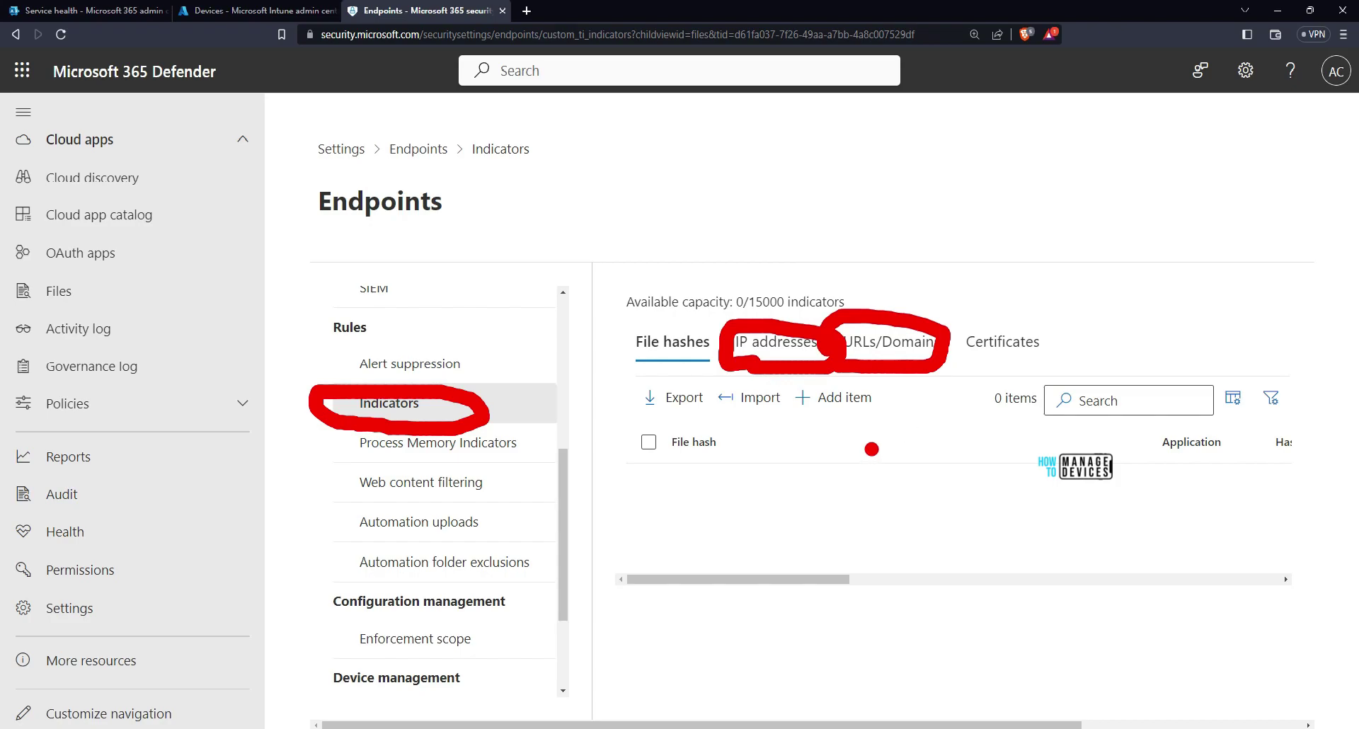
{"action": "key", "text": "Escape"}
- Look through the IP addresses and URLs/Domains indicator lists, ending on URLs/Domains
{"action": "left_click", "coordinate": [794, 354]}
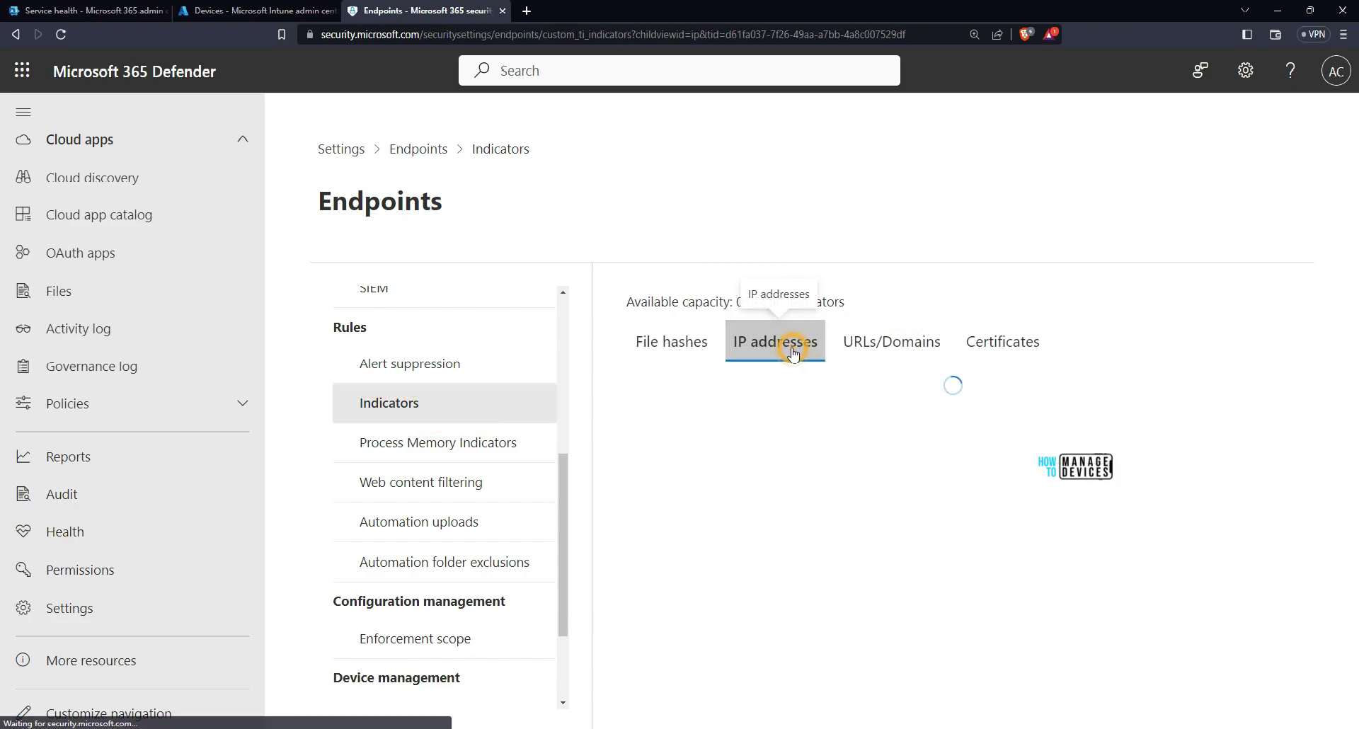
{"action": "left_click", "coordinate": [891, 350]}
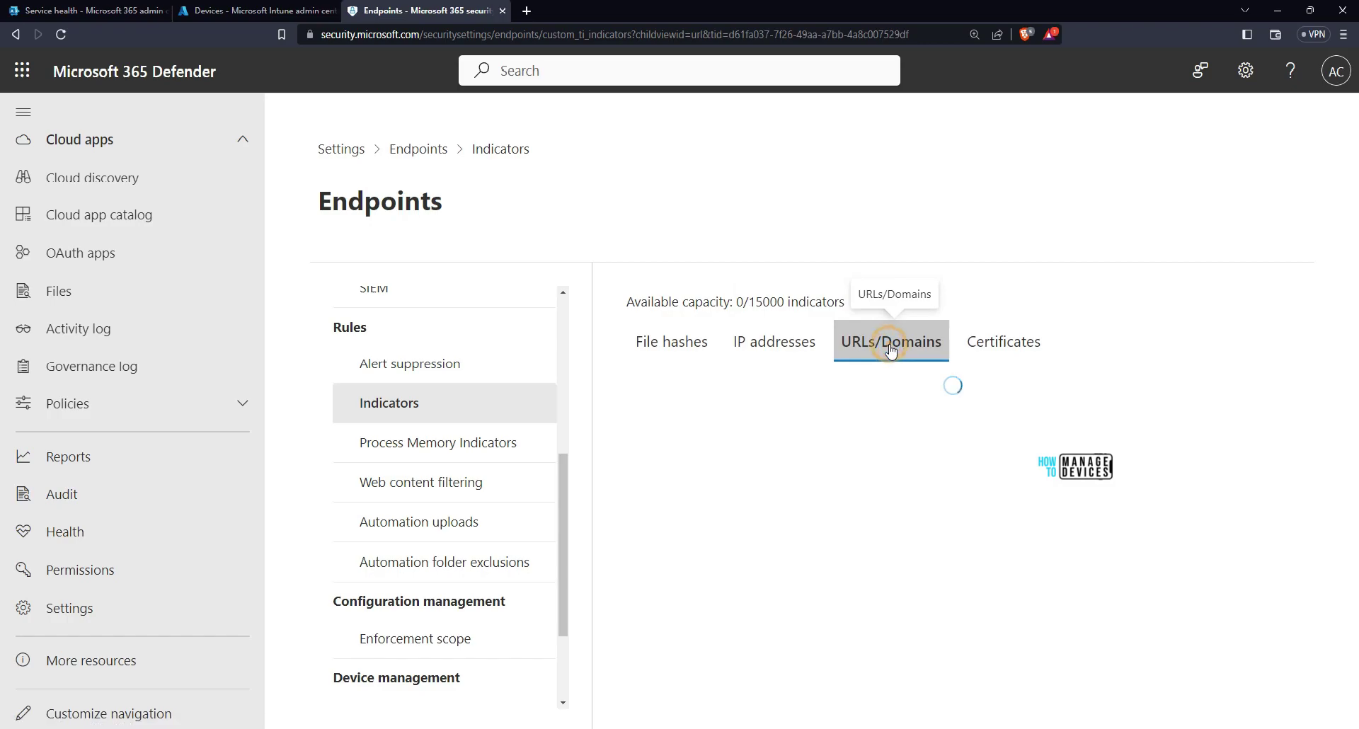
{"action": "left_click", "coordinate": [761, 347]}
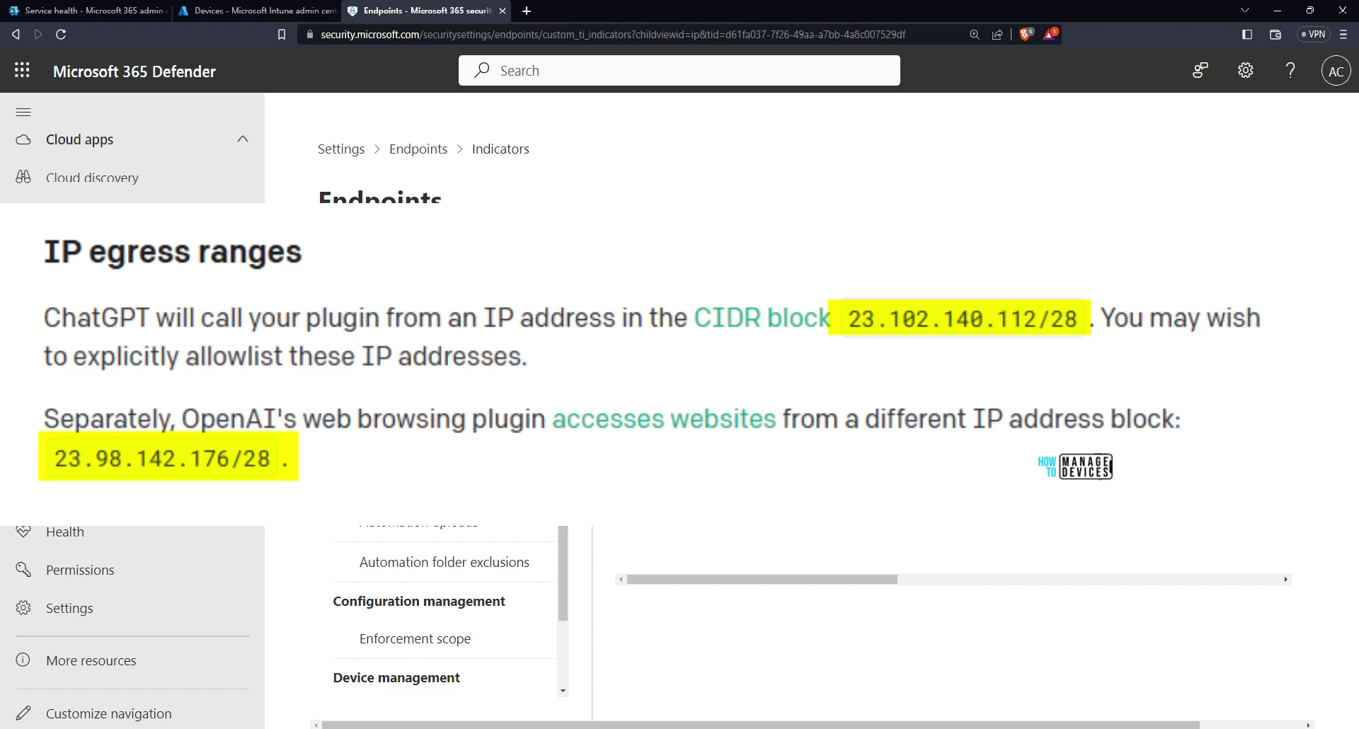
{"action": "left_click", "coordinate": [891, 342]}
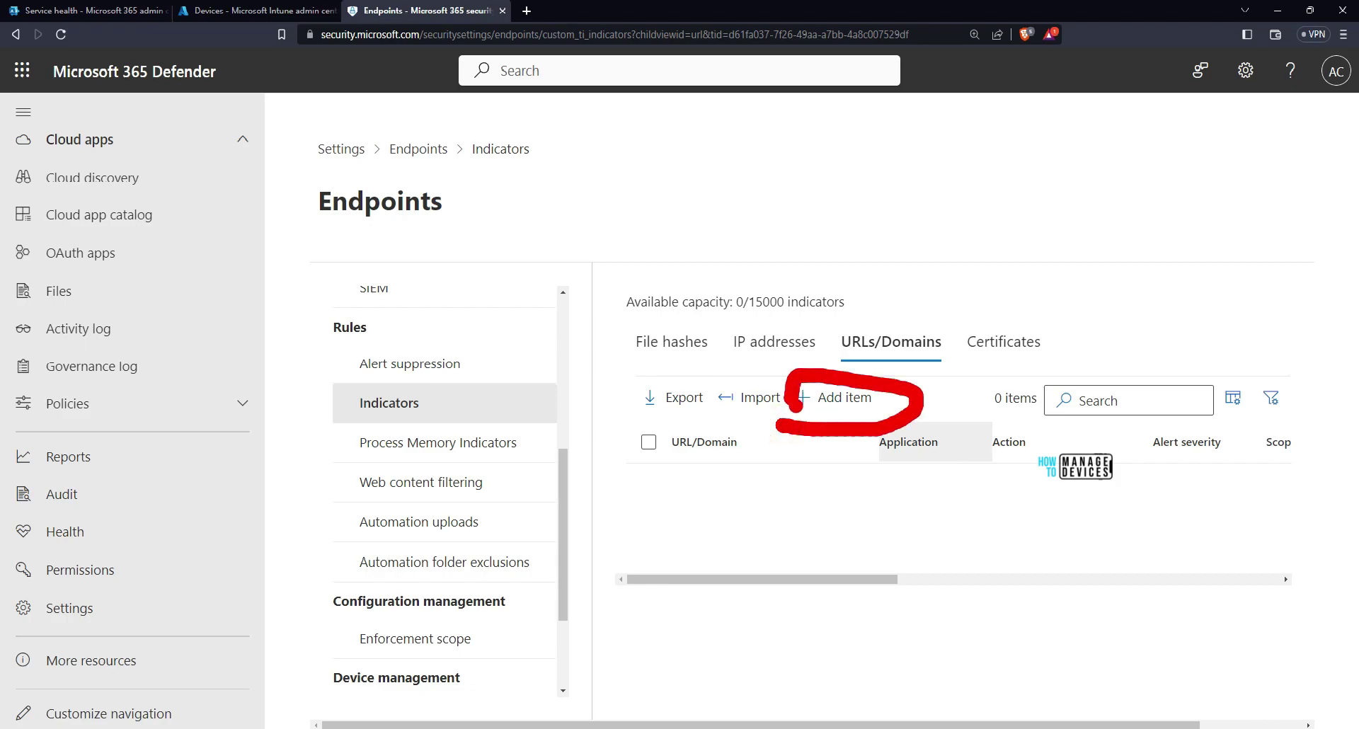
{"action": "left_click", "coordinate": [843, 399]}
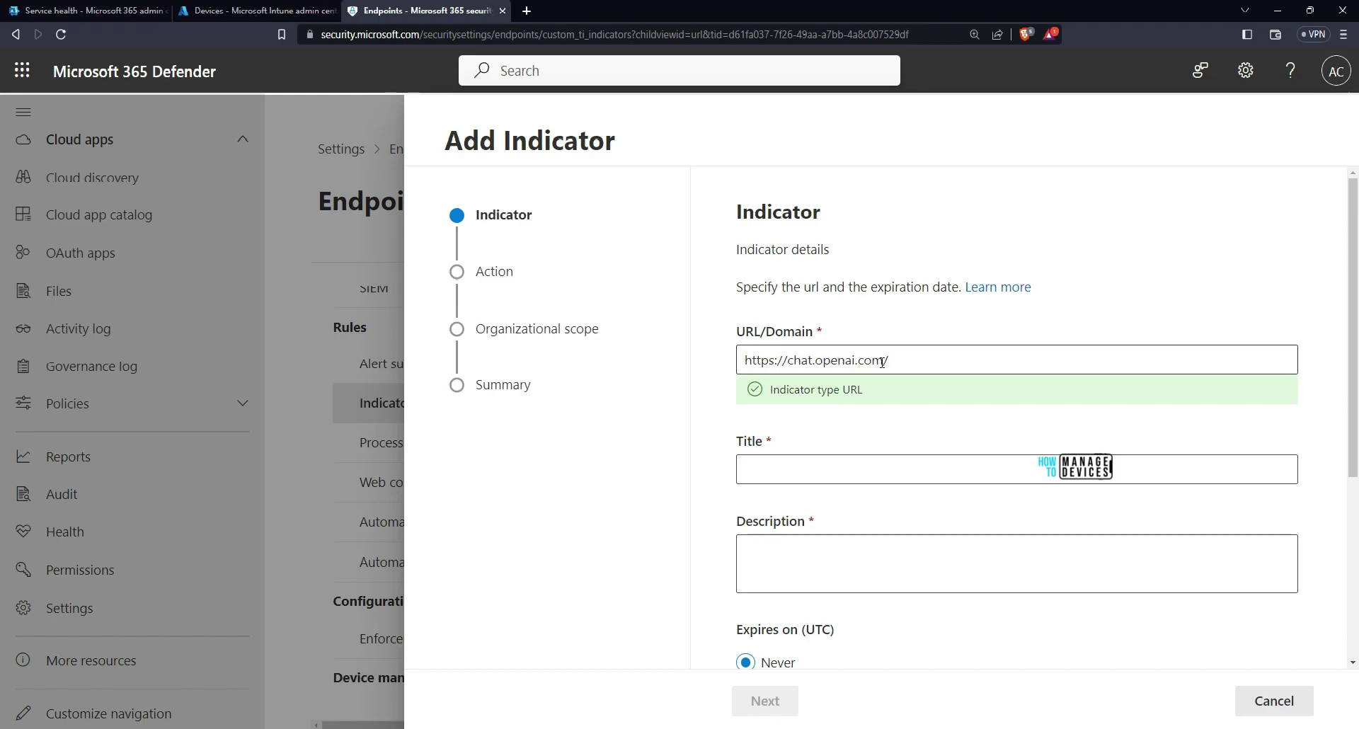
{"action": "left_click", "coordinate": [866, 464]}
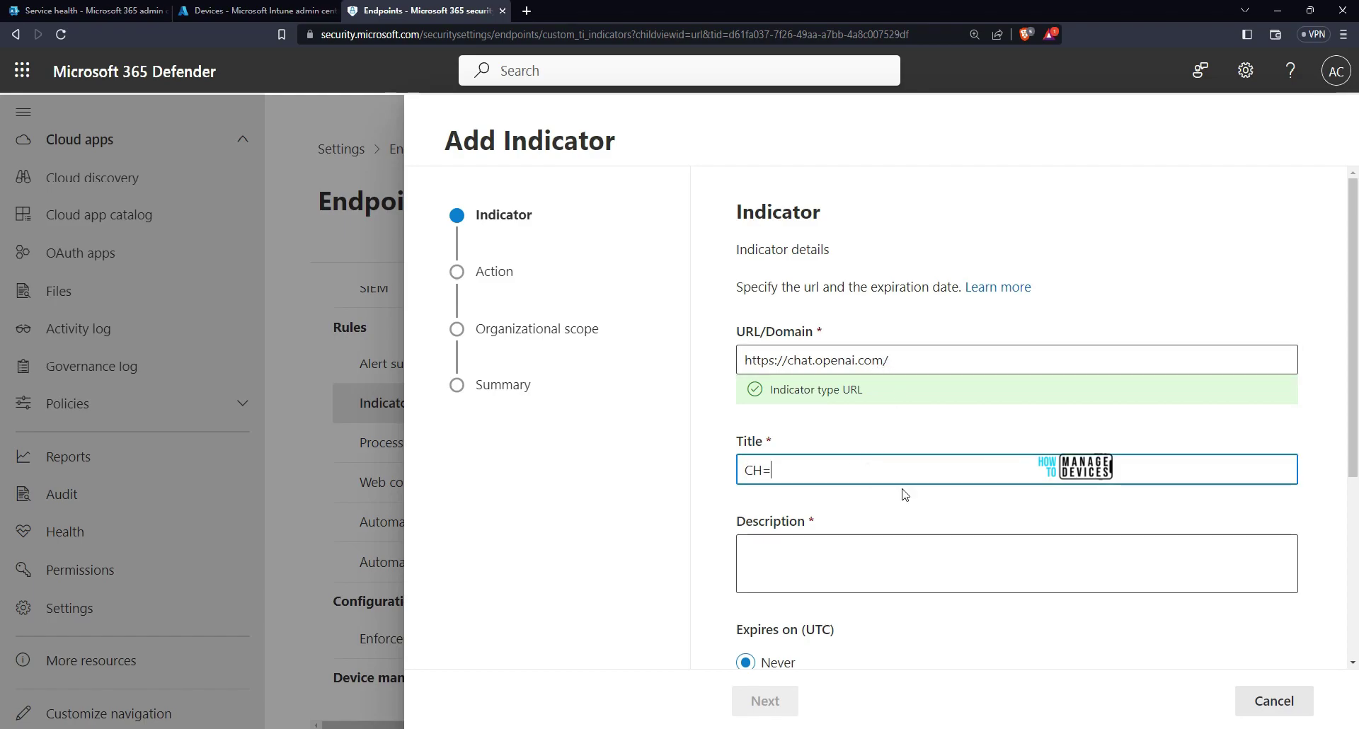
{"action": "type", "text": "ChatGPT"}
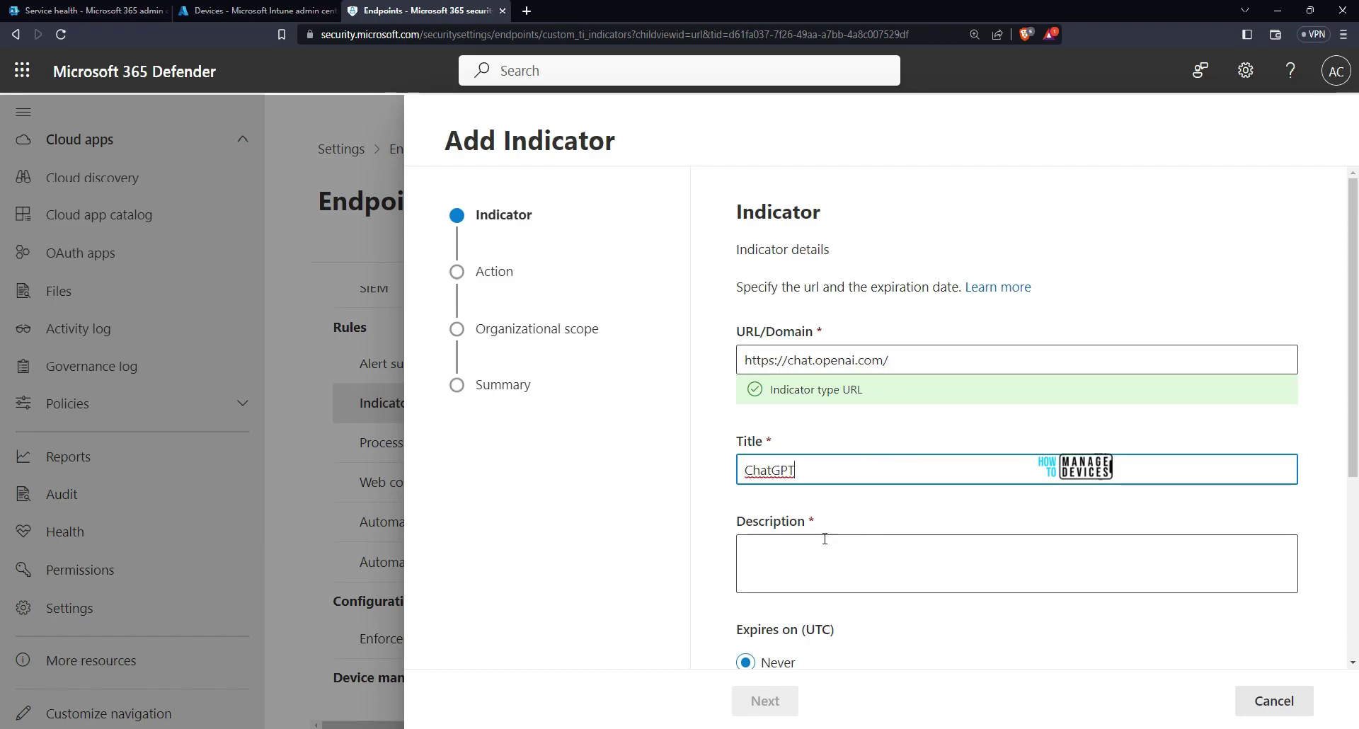
{"action": "left_click", "coordinate": [826, 547]}
{"action": "type", "text": "AI Based Chat solution from Open AI"}
{"action": "scroll", "coordinate": [1009, 501], "scroll_direction": "down", "scroll_amount": 2}
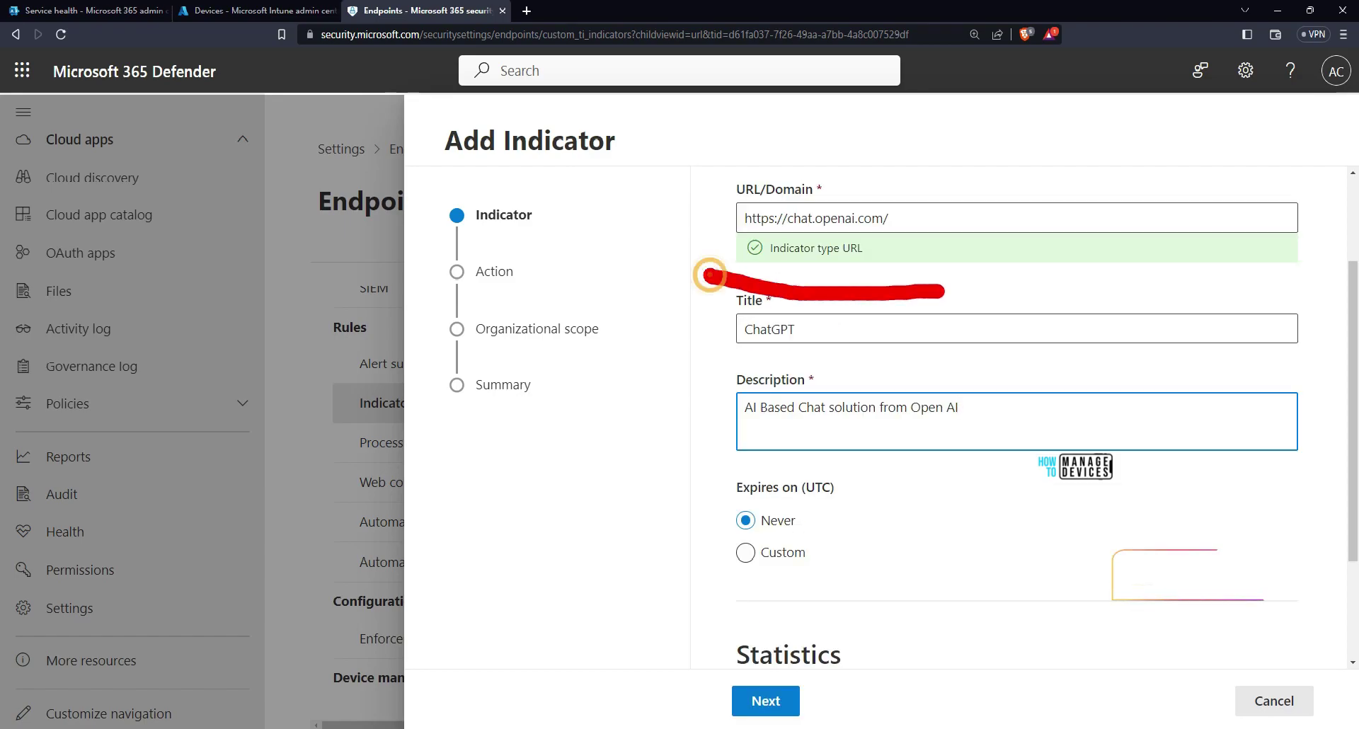
{"action": "left_click", "coordinate": [726, 365]}
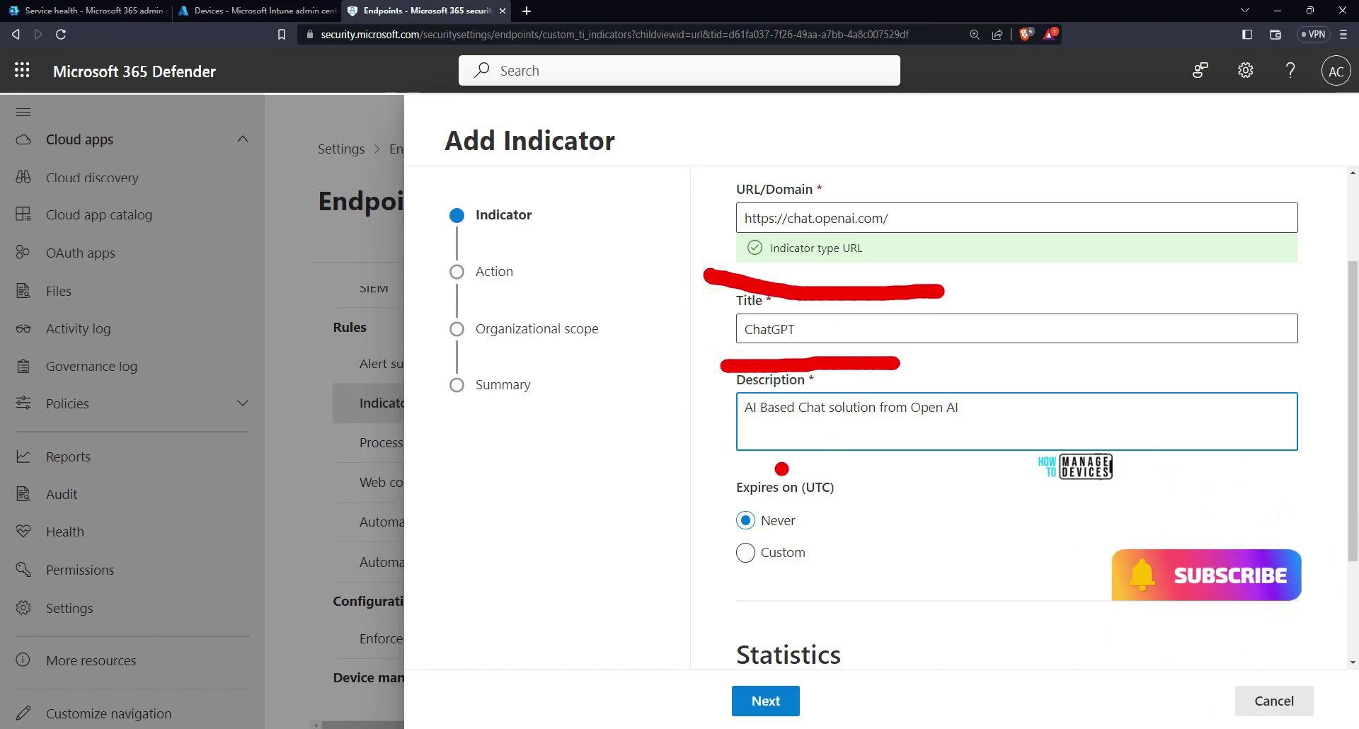
{"action": "mouse_move", "coordinate": [1009, 470]}
{"action": "left_mouse_down"}
{"action": "mouse_move", "coordinate": [715, 471]}
{"action": "mouse_move", "coordinate": [944, 555]}
{"action": "mouse_move", "coordinate": [865, 481]}
{"action": "left_mouse_up"}
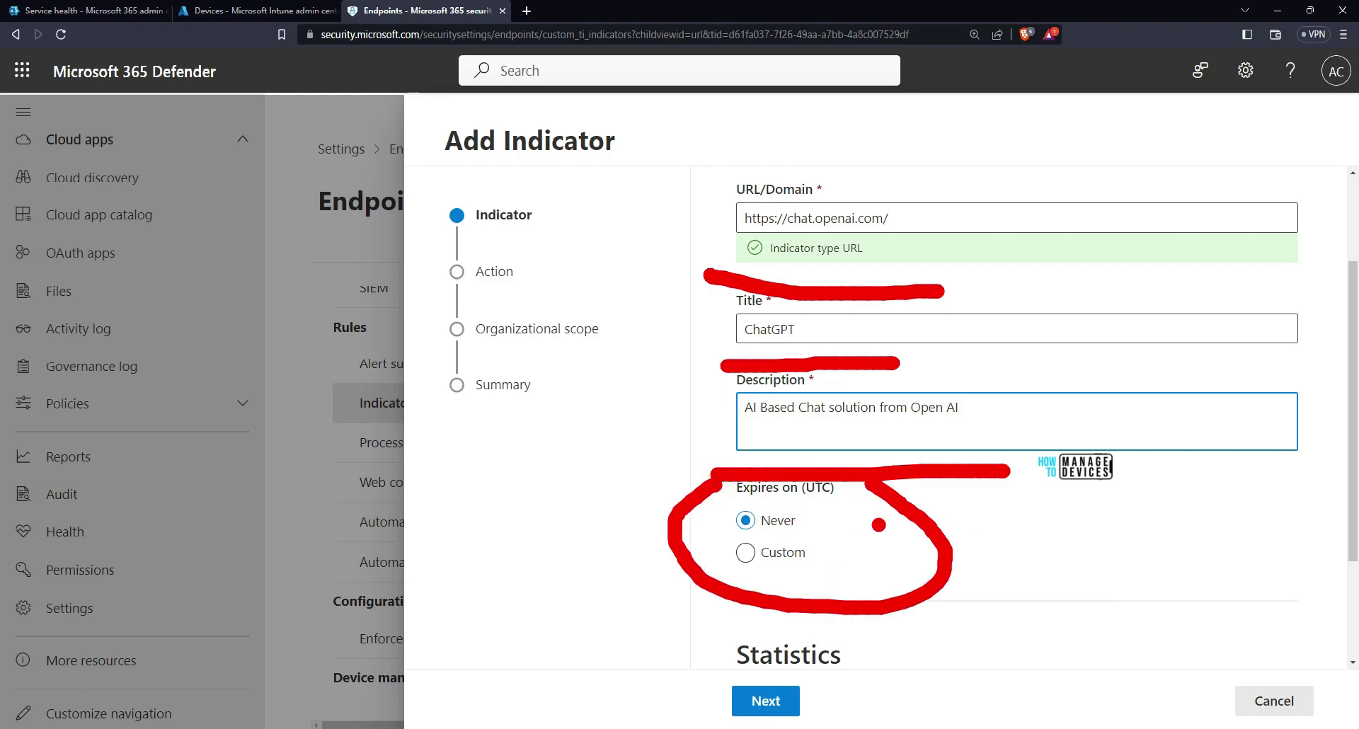
{"action": "key", "text": "Escape"}
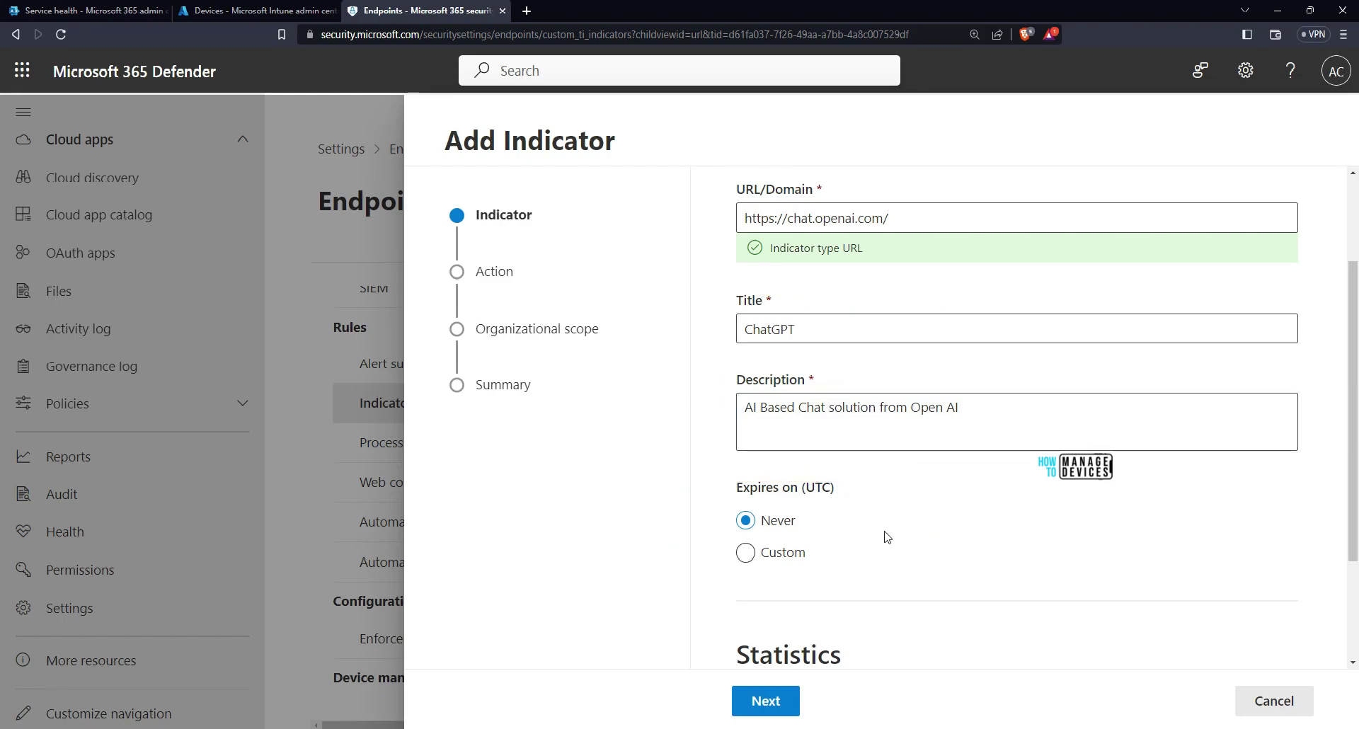
- Show the new indicator's statistics and examine the URL's detections, domain details, registrant contact info and prevalence
{"action": "scroll", "coordinate": [896, 538], "scroll_direction": "down", "scroll_amount": 2}
{"action": "scroll", "coordinate": [899, 538], "scroll_direction": "down", "scroll_amount": 1}
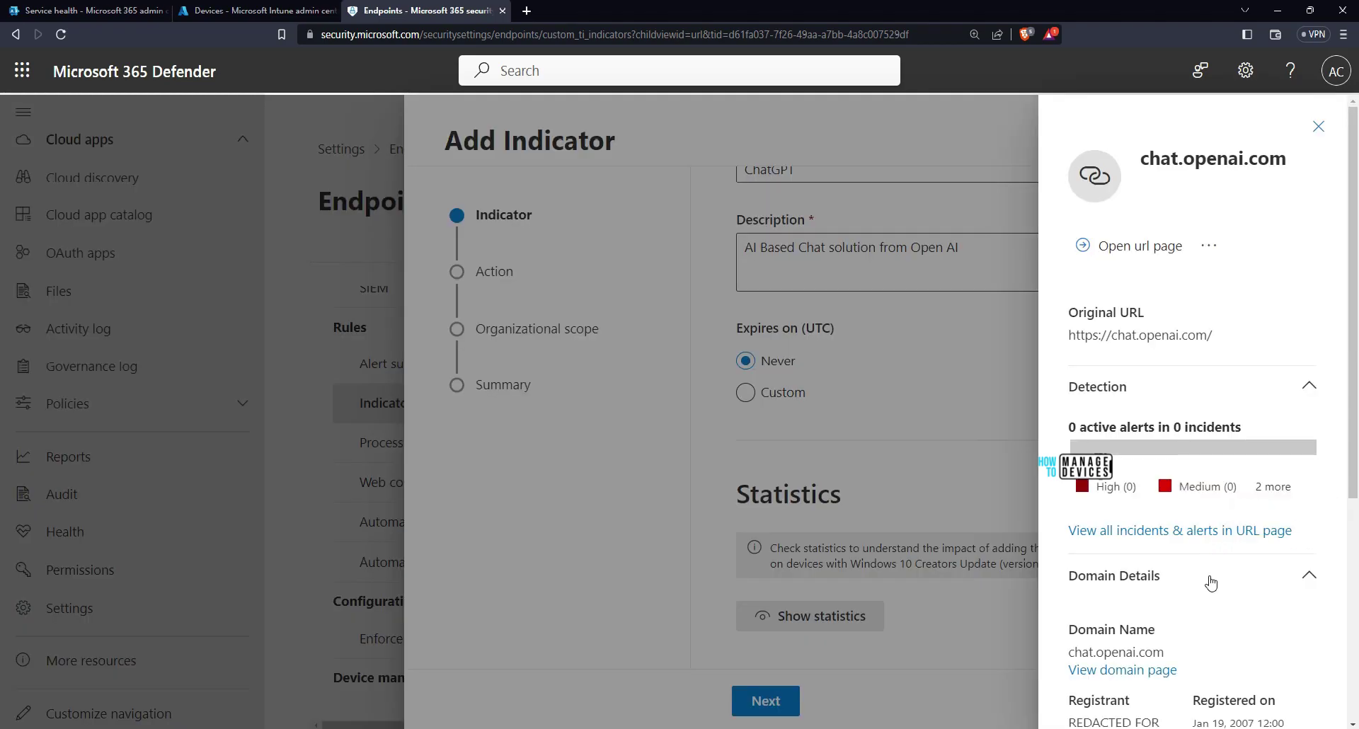
{"action": "scroll", "coordinate": [1208, 576], "scroll_direction": "down", "scroll_amount": 3}
{"action": "scroll", "coordinate": [1221, 579], "scroll_direction": "down", "scroll_amount": 1}
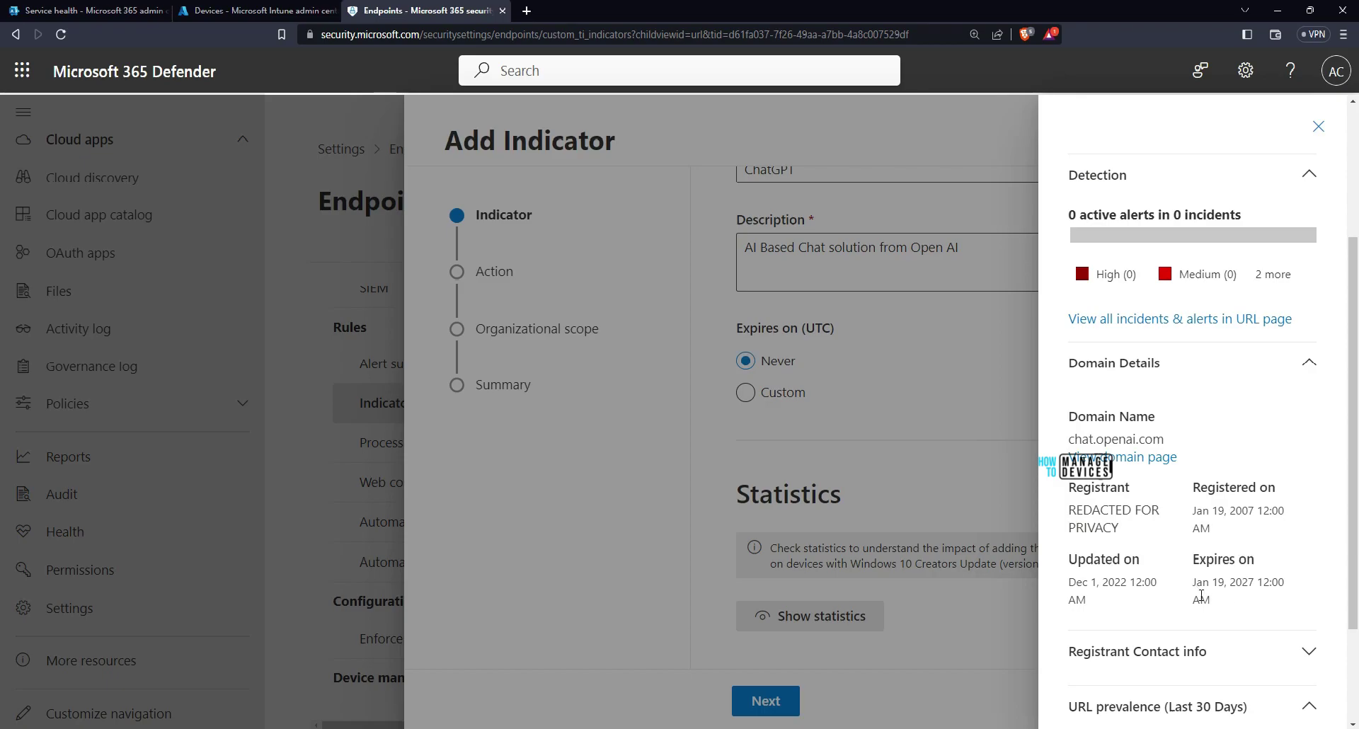
{"action": "scroll", "coordinate": [1212, 601], "scroll_direction": "down", "scroll_amount": 2}
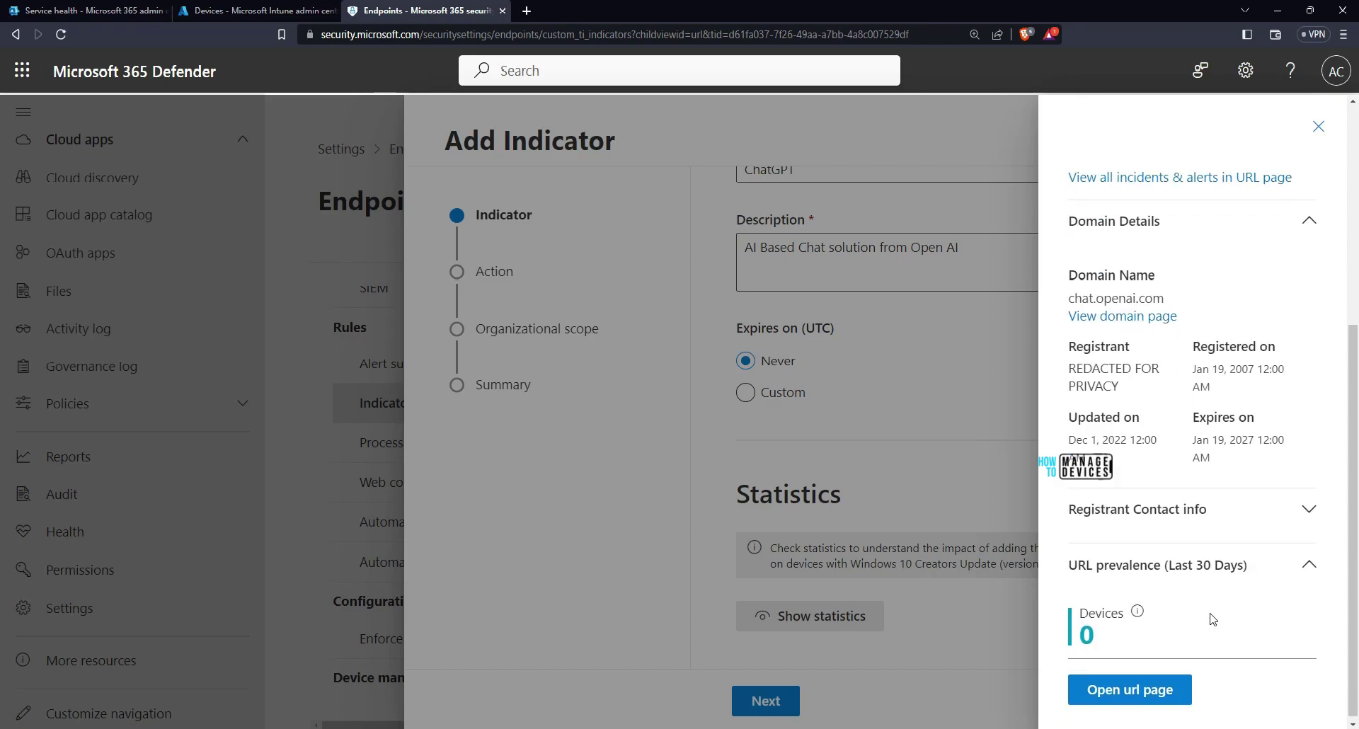
{"action": "left_click", "coordinate": [1208, 511]}
{"action": "scroll", "coordinate": [1235, 560], "scroll_direction": "down", "scroll_amount": 1}
{"action": "scroll", "coordinate": [1235, 559], "scroll_direction": "down", "scroll_amount": 1}
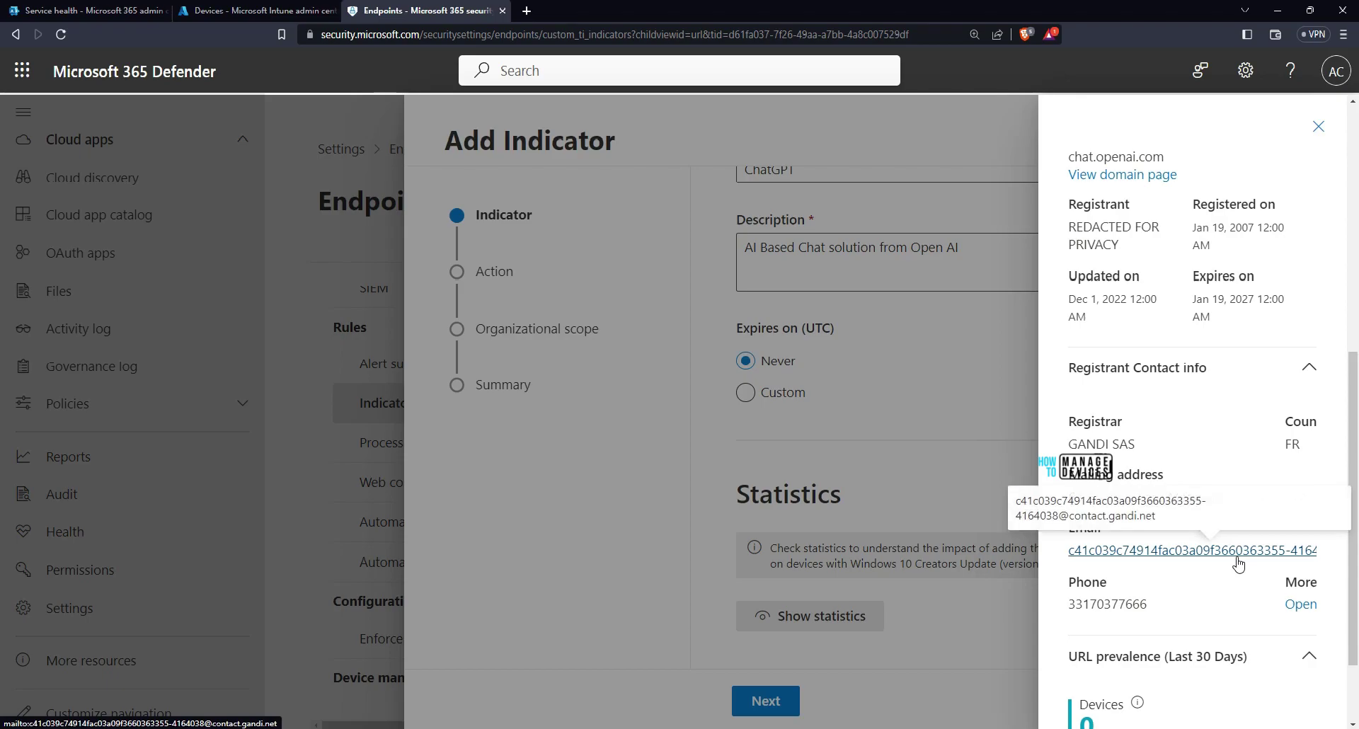
{"action": "scroll", "coordinate": [1242, 581], "scroll_direction": "down", "scroll_amount": 1}
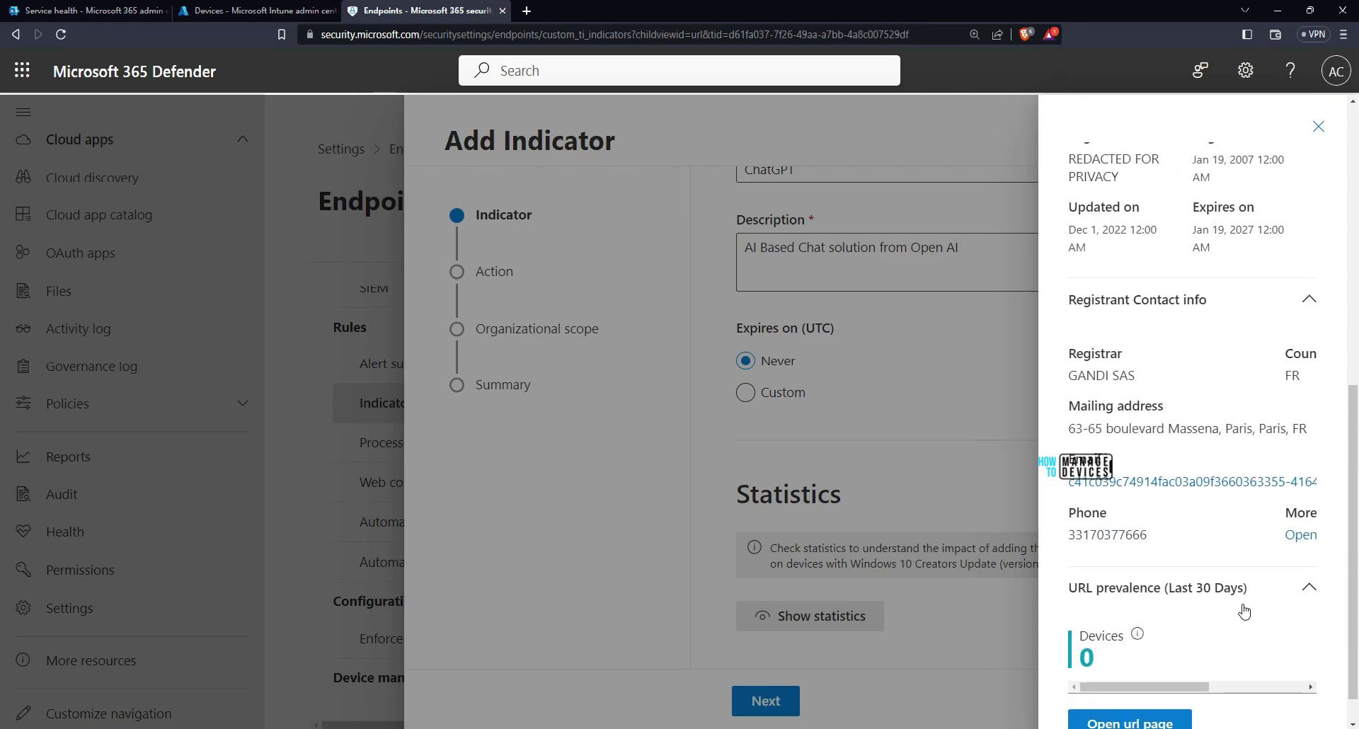
{"action": "scroll", "coordinate": [1244, 608], "scroll_direction": "up", "scroll_amount": 5}
{"action": "left_click", "coordinate": [1317, 125]}
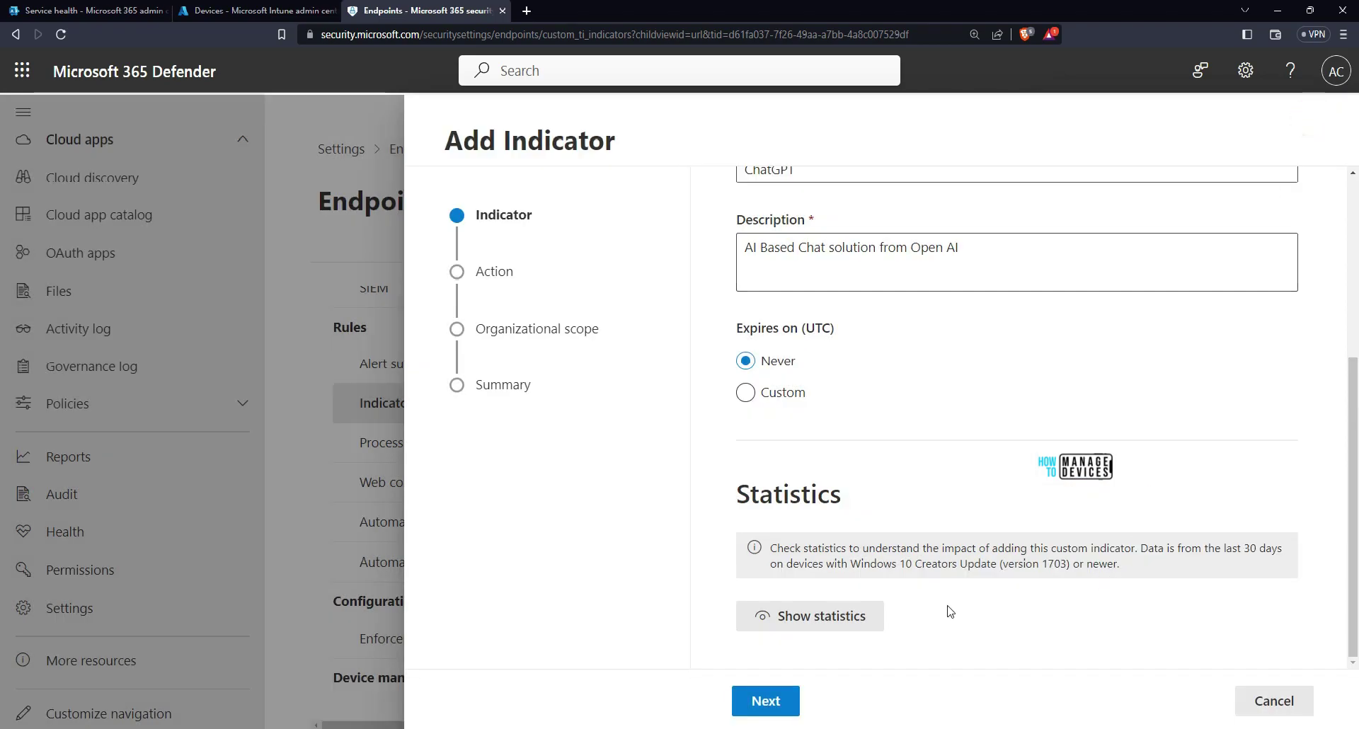
- Continue to the indicator's response action and select Audit
{"action": "left_click", "coordinate": [765, 702]}
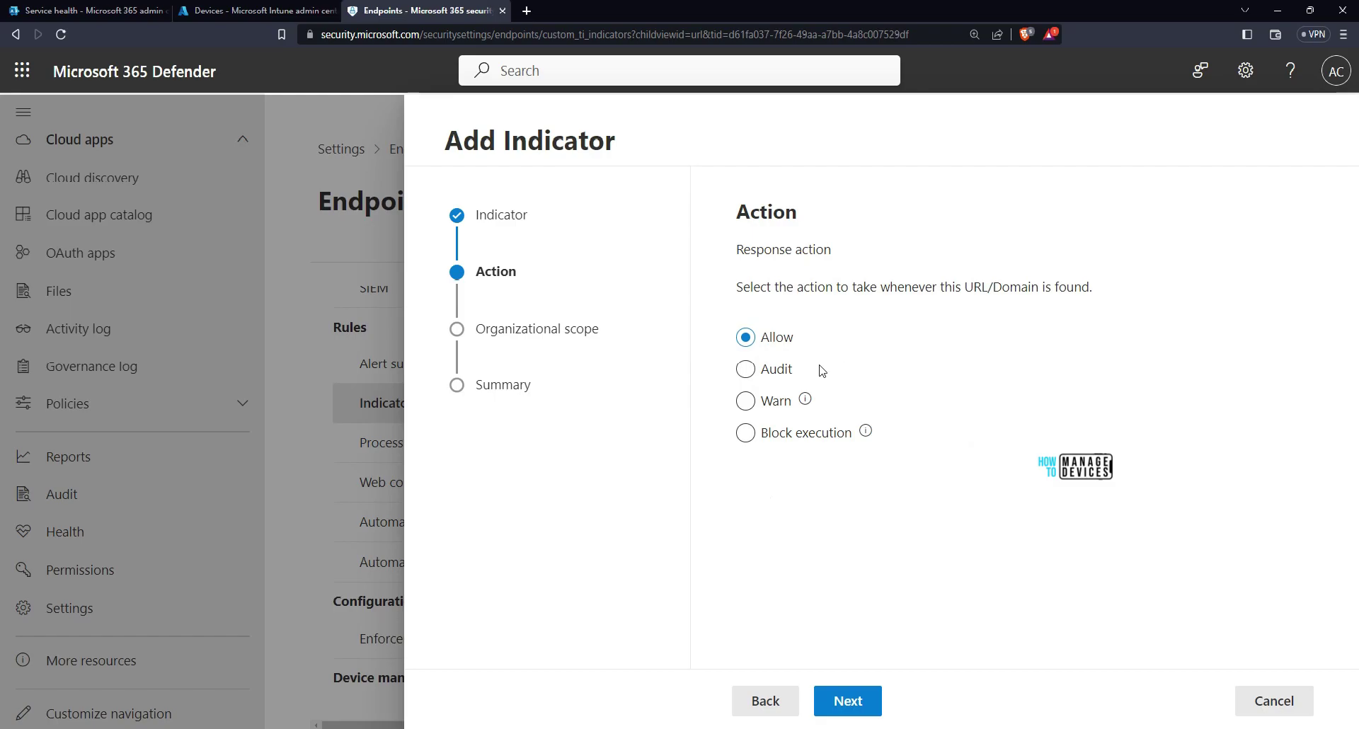
{"action": "left_click", "coordinate": [760, 369]}
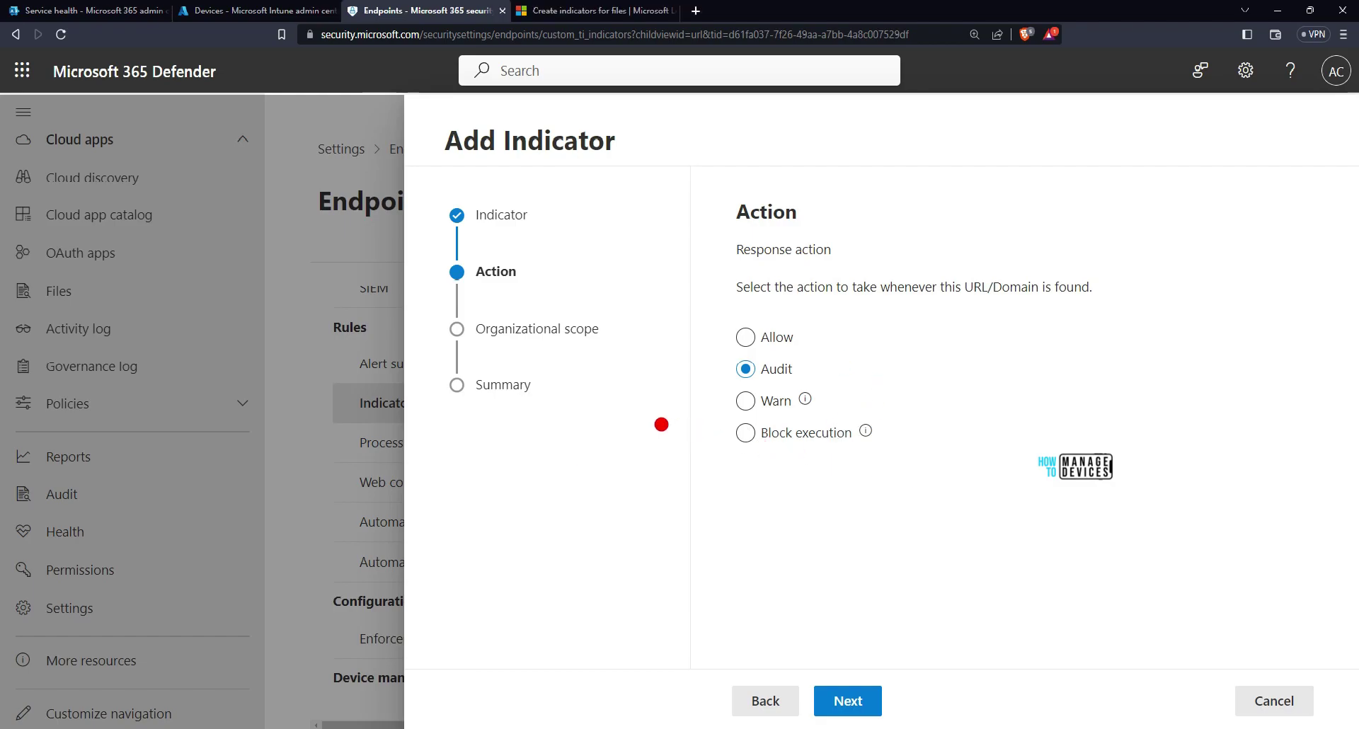
{"action": "mouse_move", "coordinate": [587, 440]}
{"action": "left_mouse_down"}
{"action": "mouse_move", "coordinate": [704, 389]}
{"action": "mouse_move", "coordinate": [685, 382]}
{"action": "mouse_move", "coordinate": [711, 418]}
{"action": "left_mouse_up"}
{"action": "left_click_drag", "start_coordinate": [899, 338], "coordinate": [849, 375]}
{"action": "mouse_move", "coordinate": [832, 352]}
{"action": "left_mouse_down"}
{"action": "mouse_move", "coordinate": [832, 375]}
{"action": "mouse_move", "coordinate": [881, 389]}
{"action": "mouse_move", "coordinate": [799, 413]}
{"action": "left_mouse_up"}
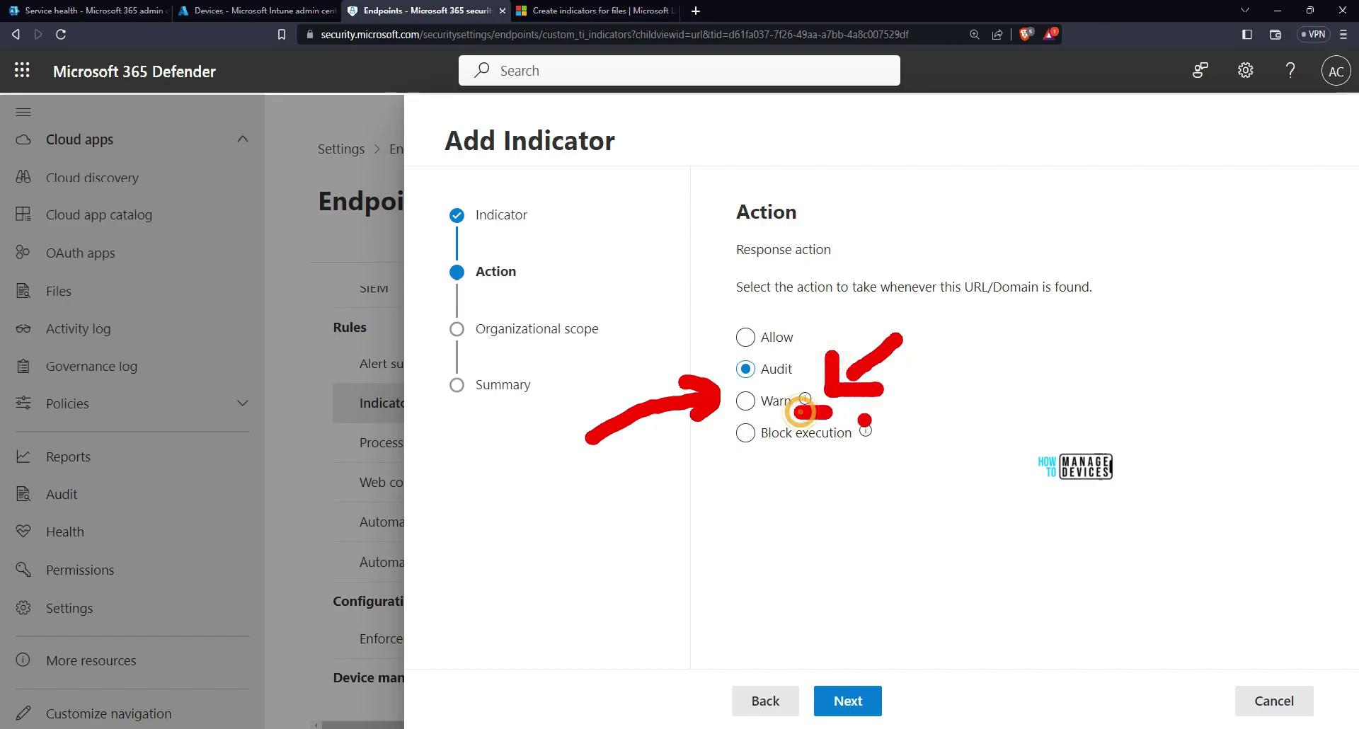
{"action": "left_click_drag", "start_coordinate": [865, 439], "coordinate": [724, 454]}
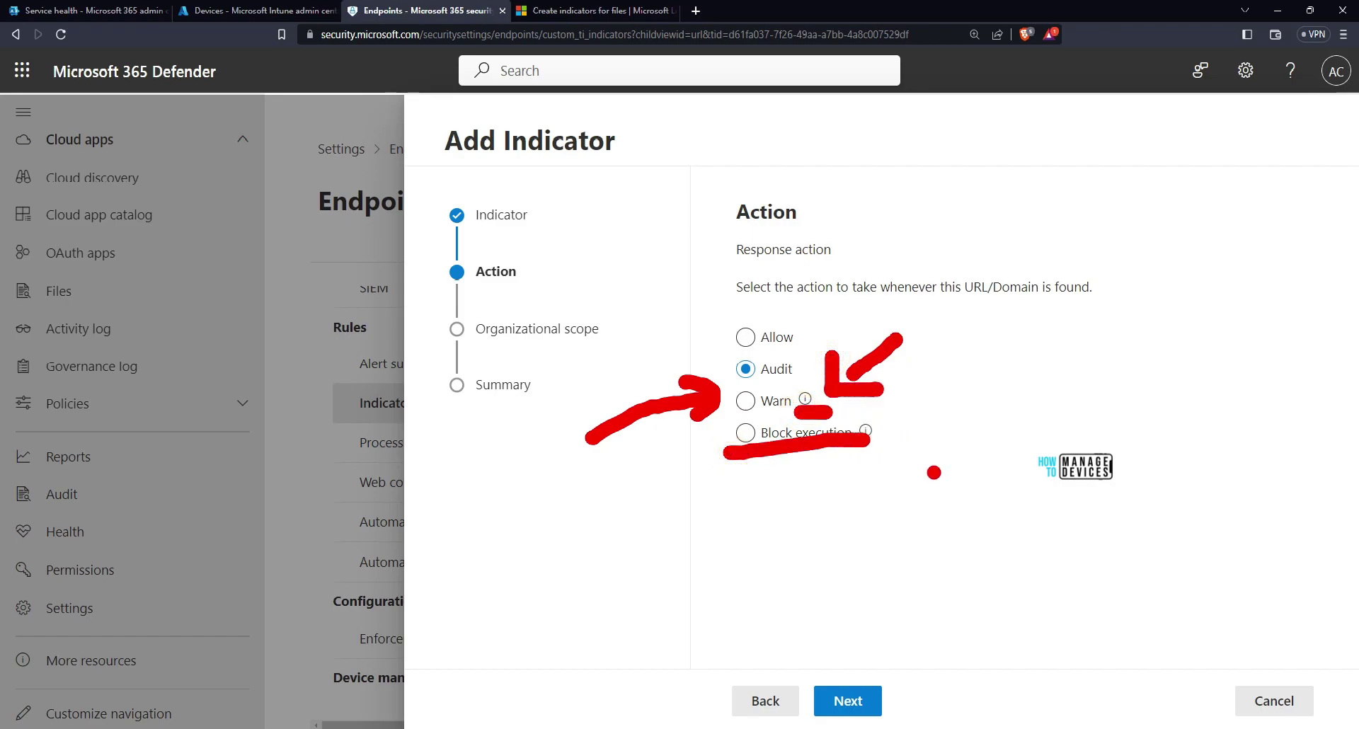
- Set the indicator's response action to Block execution
{"action": "left_click", "coordinate": [746, 433]}
{"action": "mouse_move", "coordinate": [865, 433]}
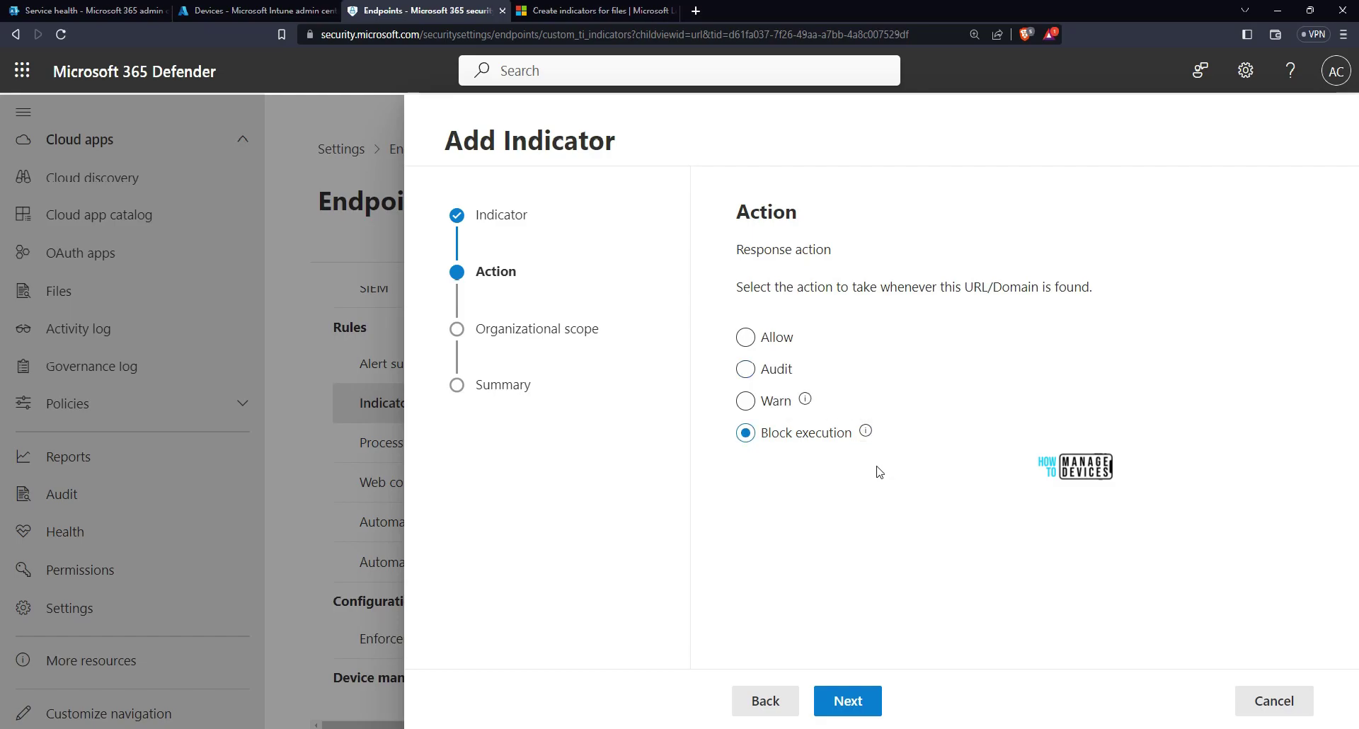
{"action": "left_click_drag", "start_coordinate": [715, 375], "coordinate": [735, 490]}
{"action": "mouse_move", "coordinate": [835, 370]}
{"action": "left_mouse_down"}
{"action": "mouse_move", "coordinate": [896, 439]}
{"action": "mouse_move", "coordinate": [869, 483]}
{"action": "left_mouse_up"}
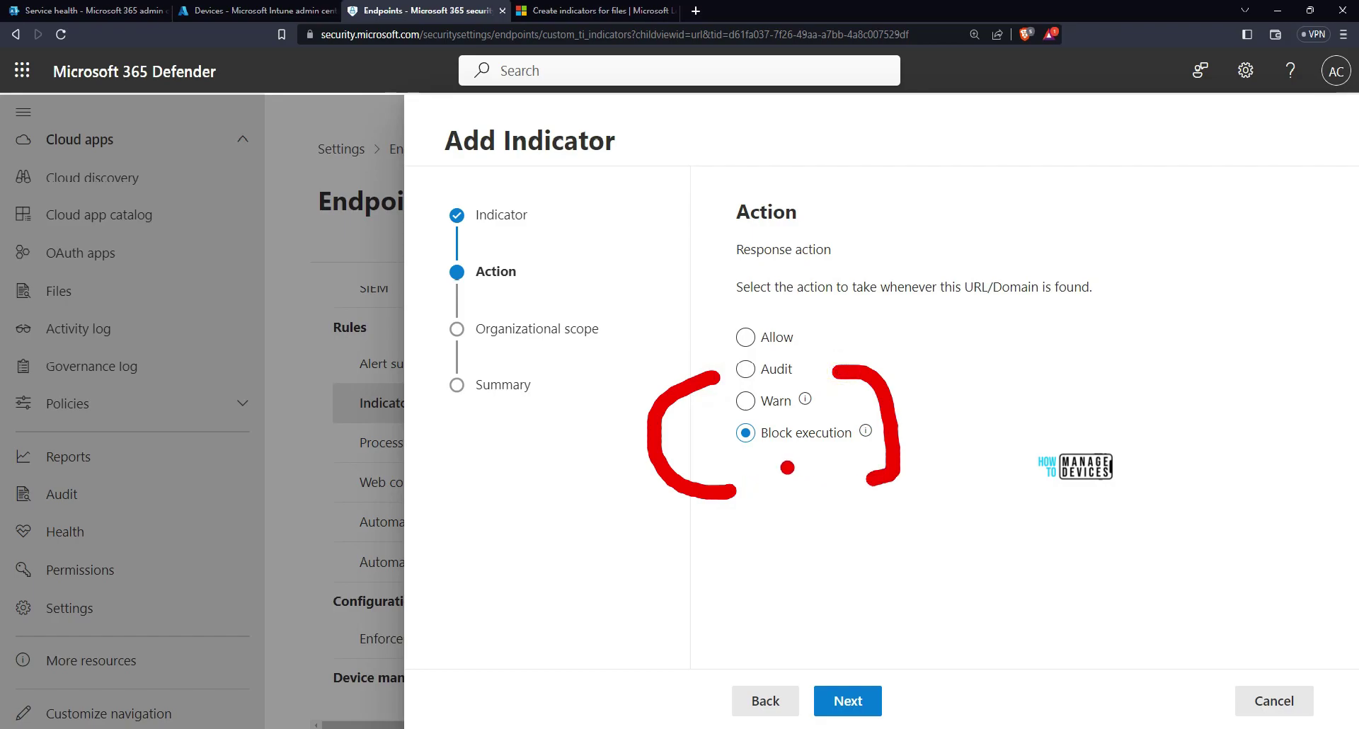
{"action": "key", "text": "Escape"}
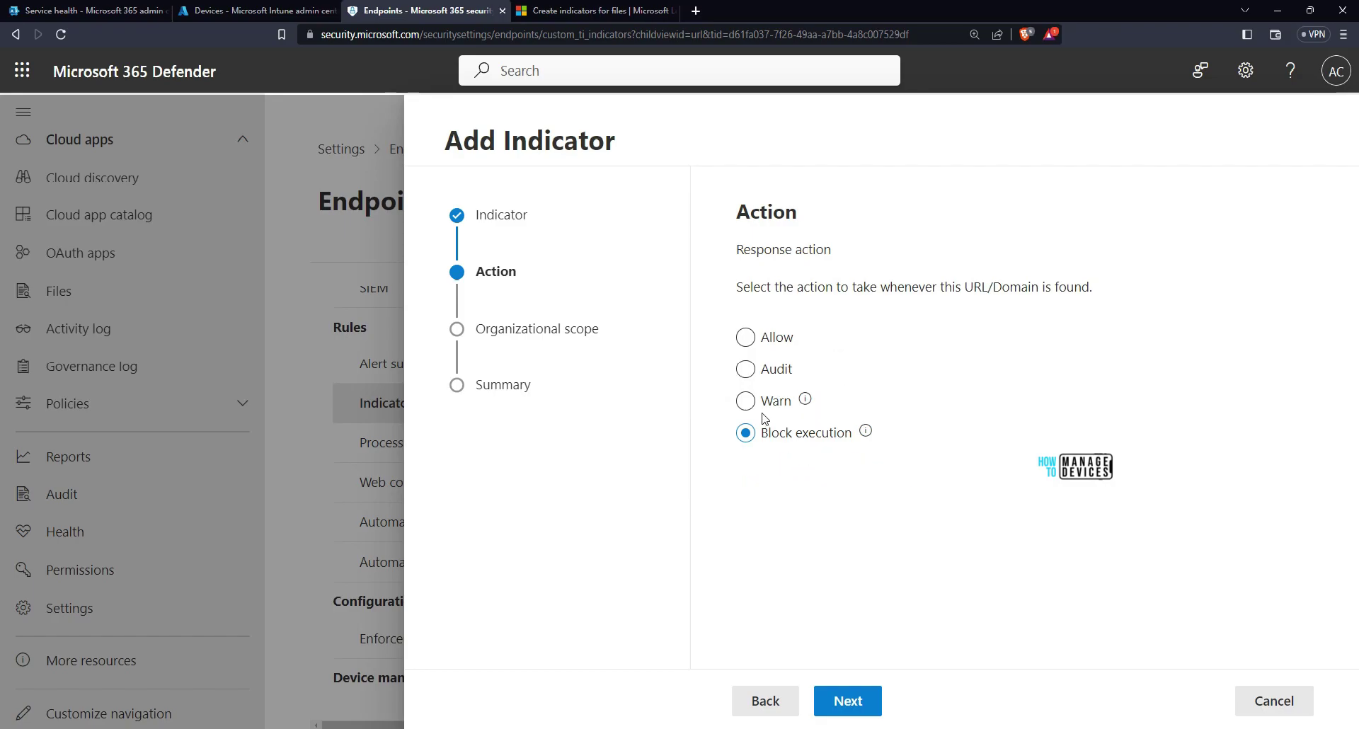
- Set the indicator's response action to Warn and continue to its action settings
{"action": "left_click", "coordinate": [745, 401]}
{"action": "left_click", "coordinate": [848, 700]}
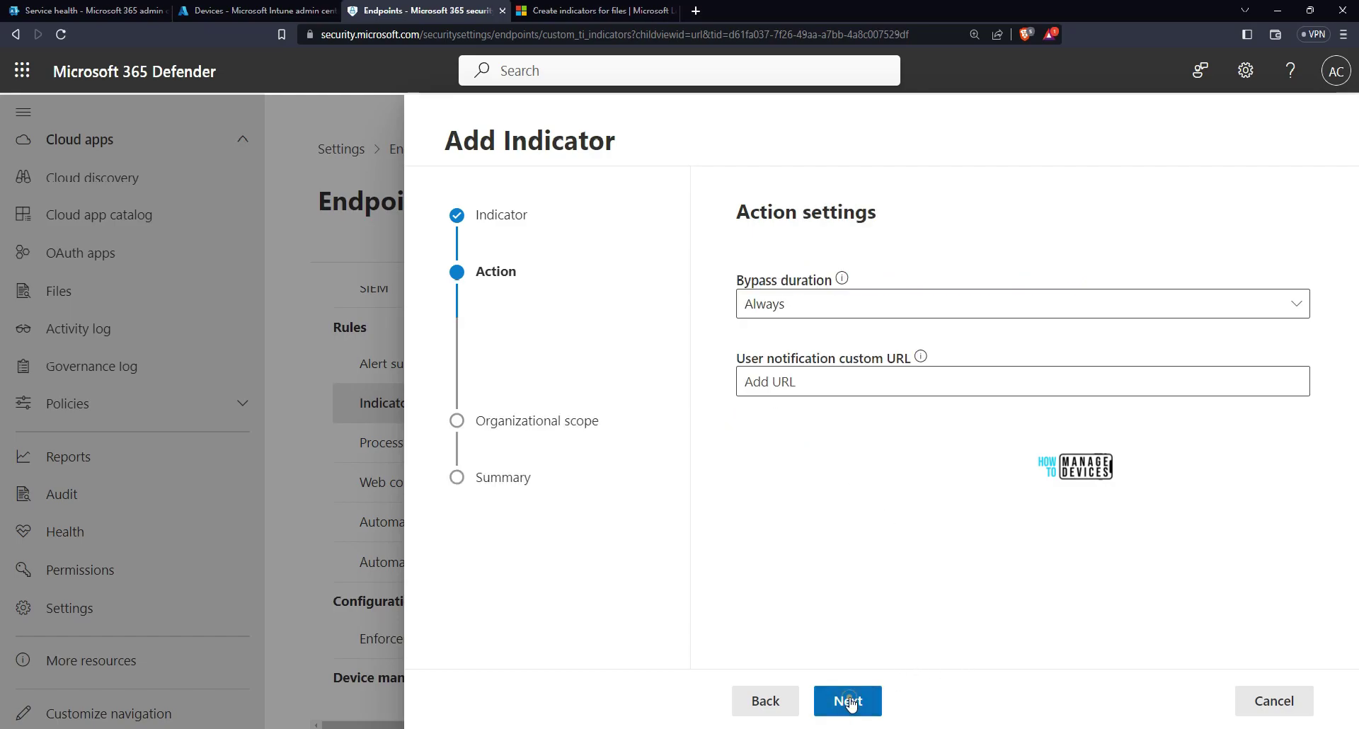
{"action": "left_click_drag", "start_coordinate": [859, 282], "coordinate": [970, 282]}
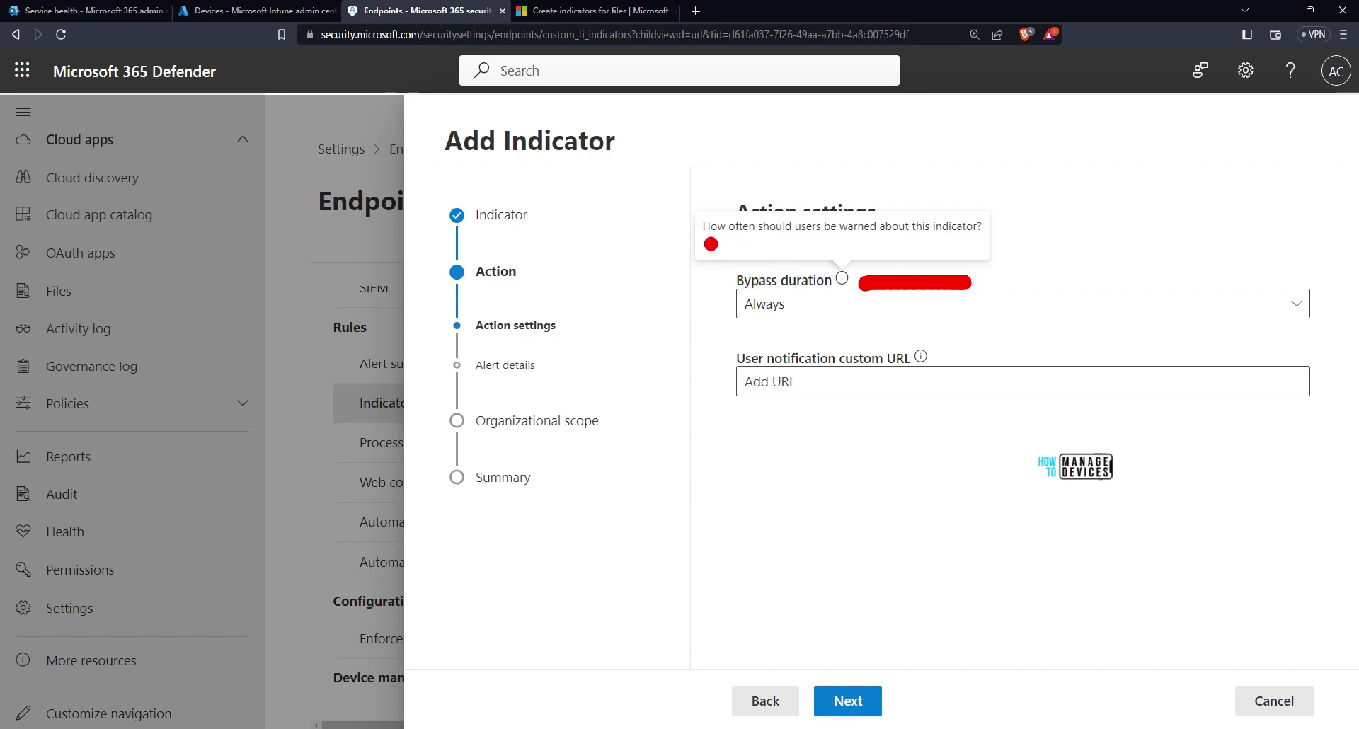
{"action": "left_click_drag", "start_coordinate": [712, 243], "coordinate": [998, 248]}
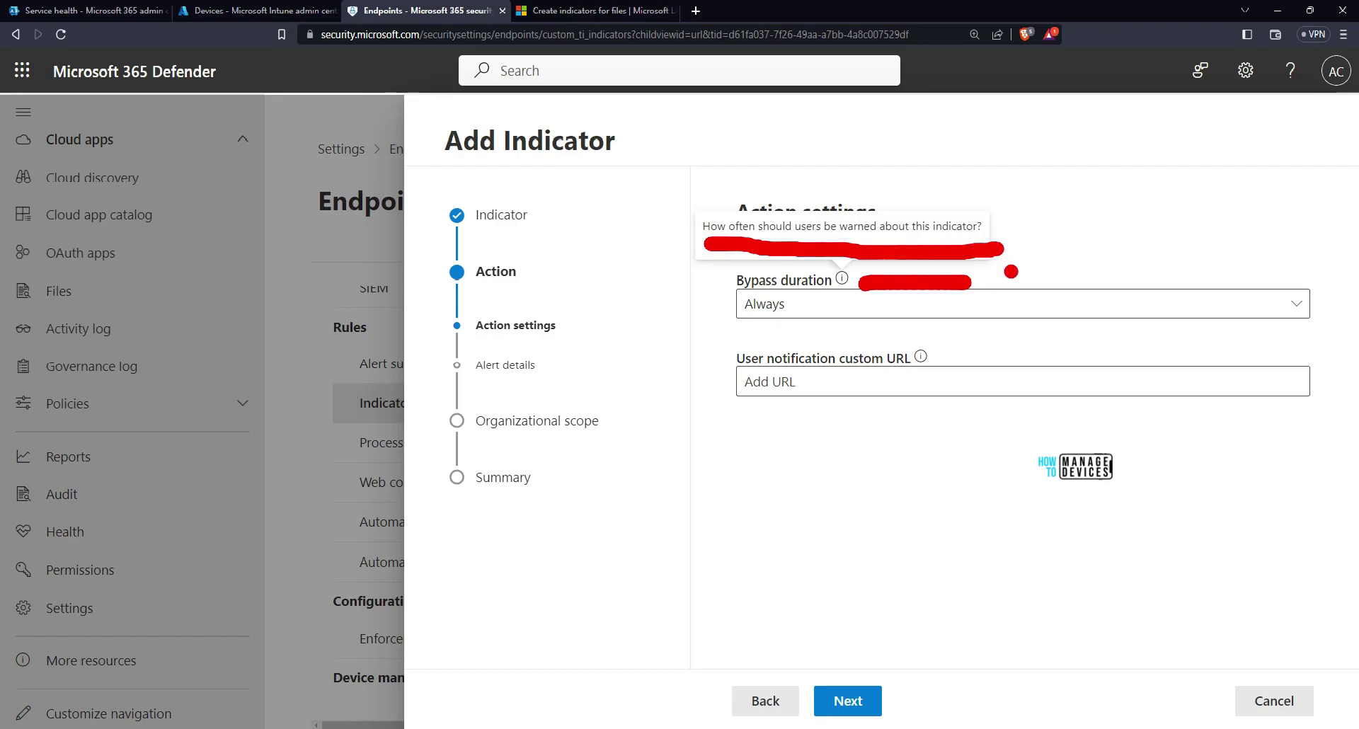
{"action": "mouse_move", "coordinate": [605, 350]}
{"action": "left_mouse_down"}
{"action": "mouse_move", "coordinate": [733, 281]}
{"action": "mouse_move", "coordinate": [706, 319]}
{"action": "left_mouse_up"}
{"action": "key", "text": "Escape"}
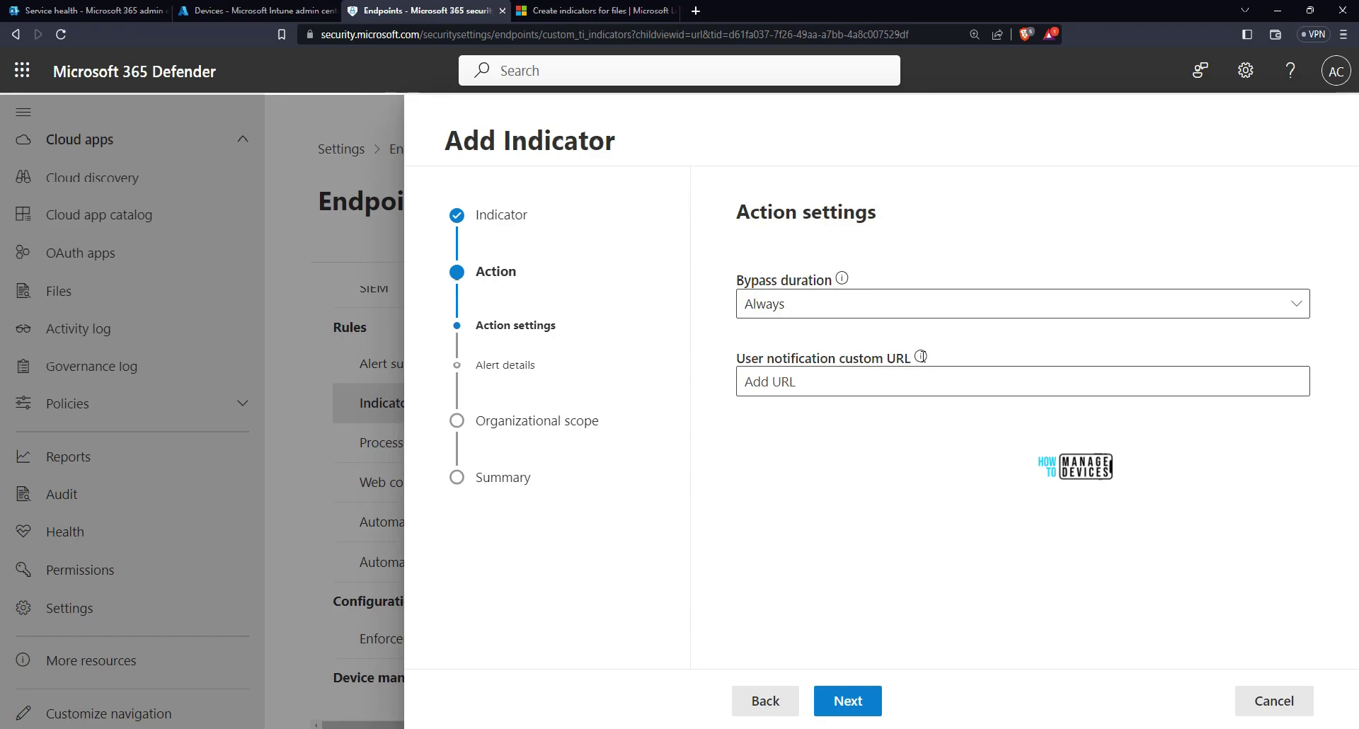
{"action": "mouse_move", "coordinate": [921, 356]}
{"action": "left_click", "coordinate": [902, 380]}
{"action": "type", "text": "https://htmd.in"}
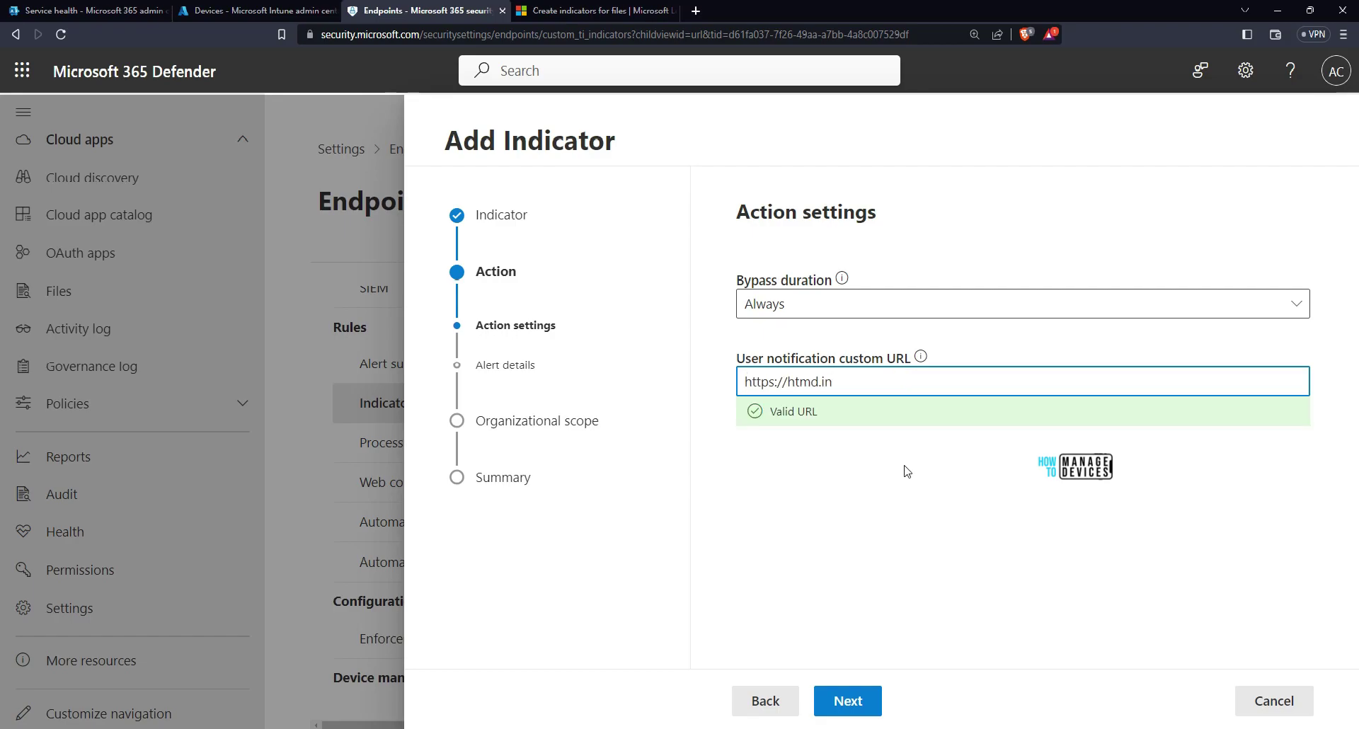
{"action": "mouse_move", "coordinate": [838, 329]}
{"action": "left_mouse_down"}
{"action": "mouse_move", "coordinate": [697, 460]}
{"action": "mouse_move", "coordinate": [933, 333]}
{"action": "left_mouse_up"}
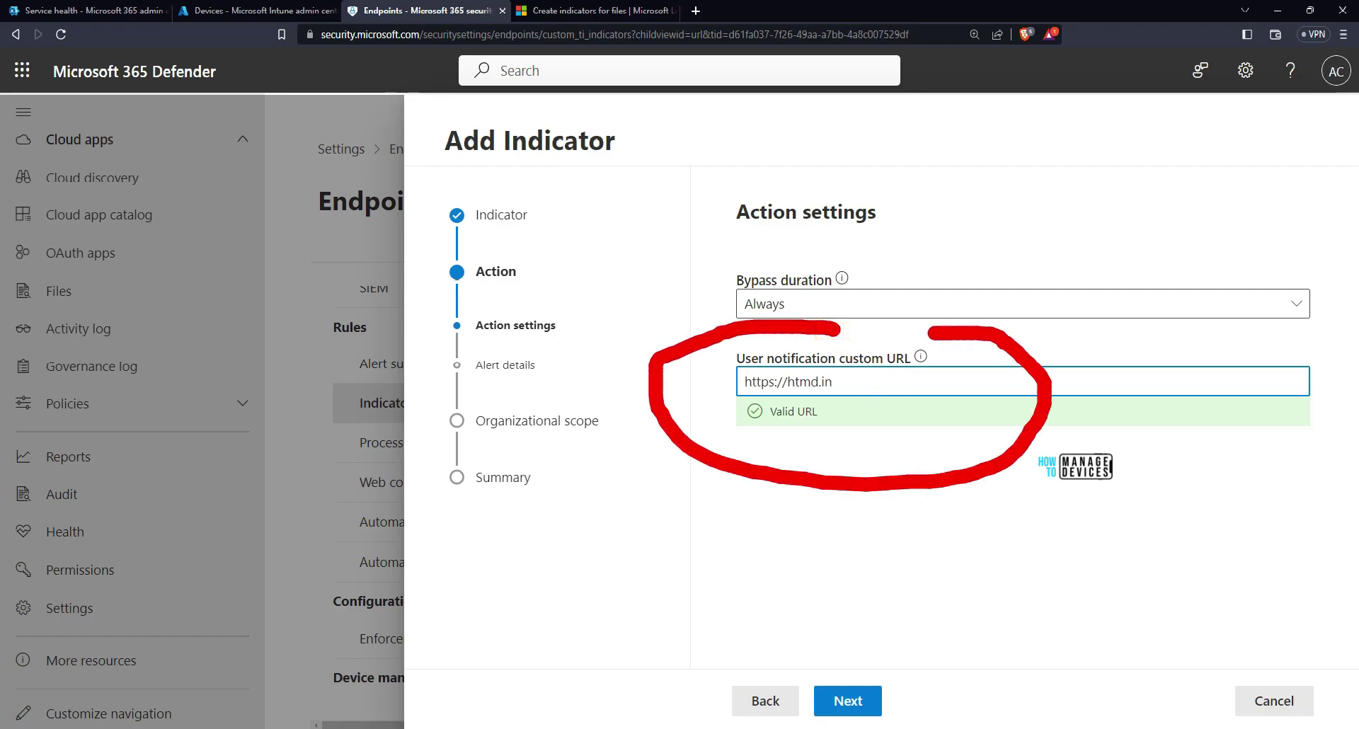
{"action": "left_click_drag", "start_coordinate": [878, 385], "coordinate": [944, 384]}
{"action": "left_click", "coordinate": [869, 375]}
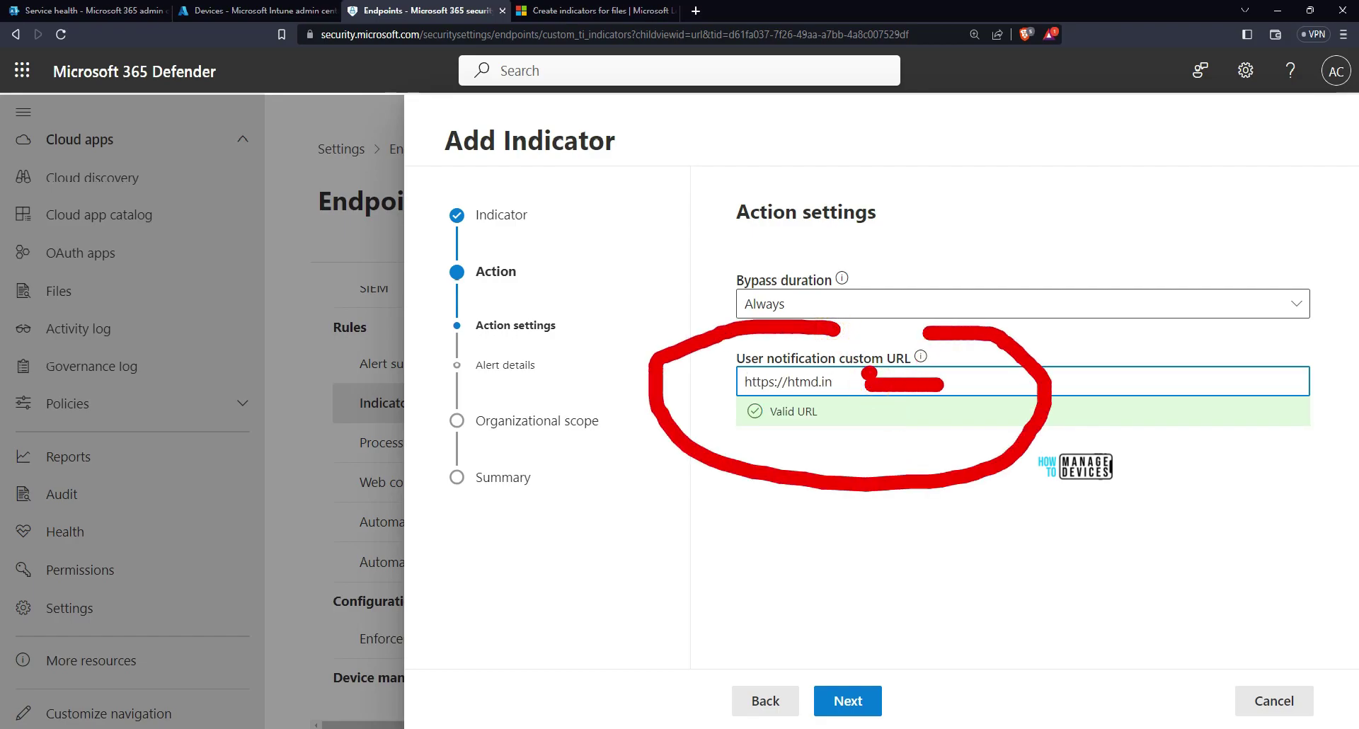
{"action": "key", "text": "Escape"}
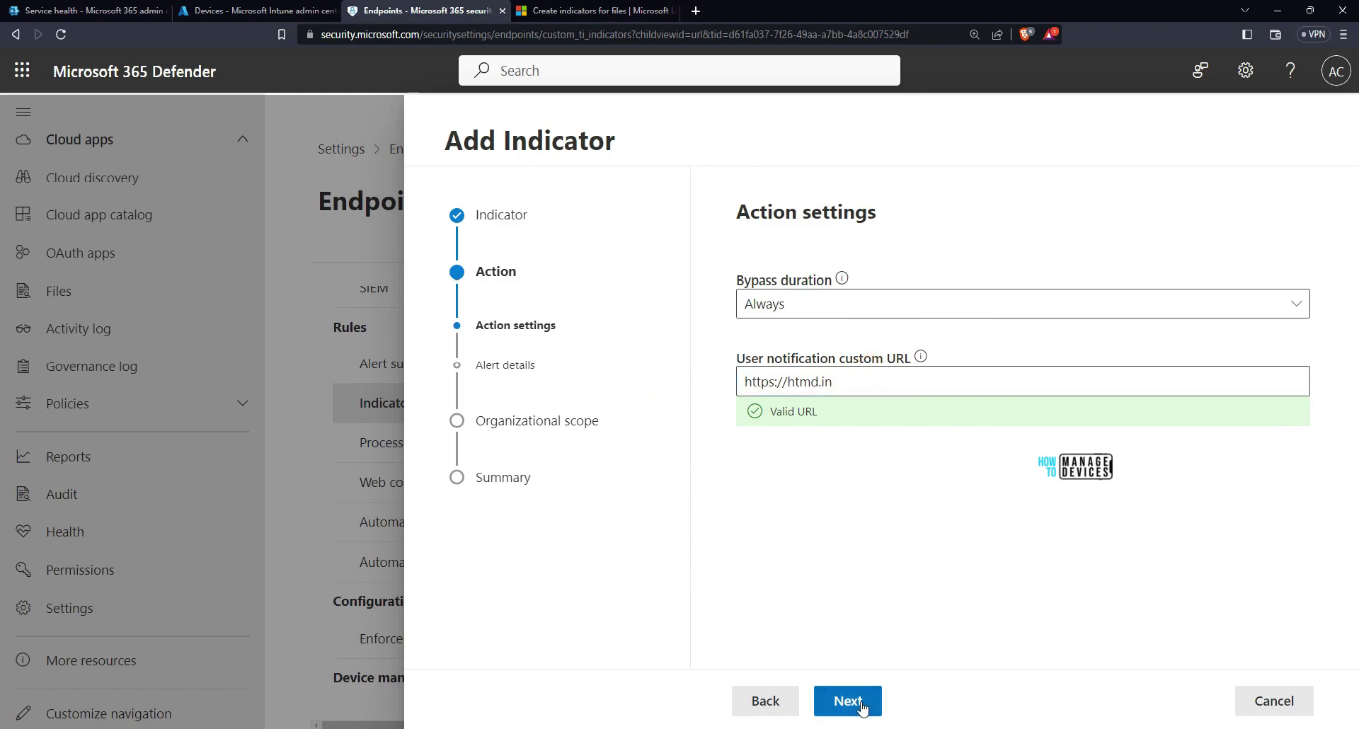
{"action": "left_click", "coordinate": [856, 702]}
- Try alert generation with historical matching, looking through the look-back period, severity and category options
{"action": "left_click", "coordinate": [744, 276]}
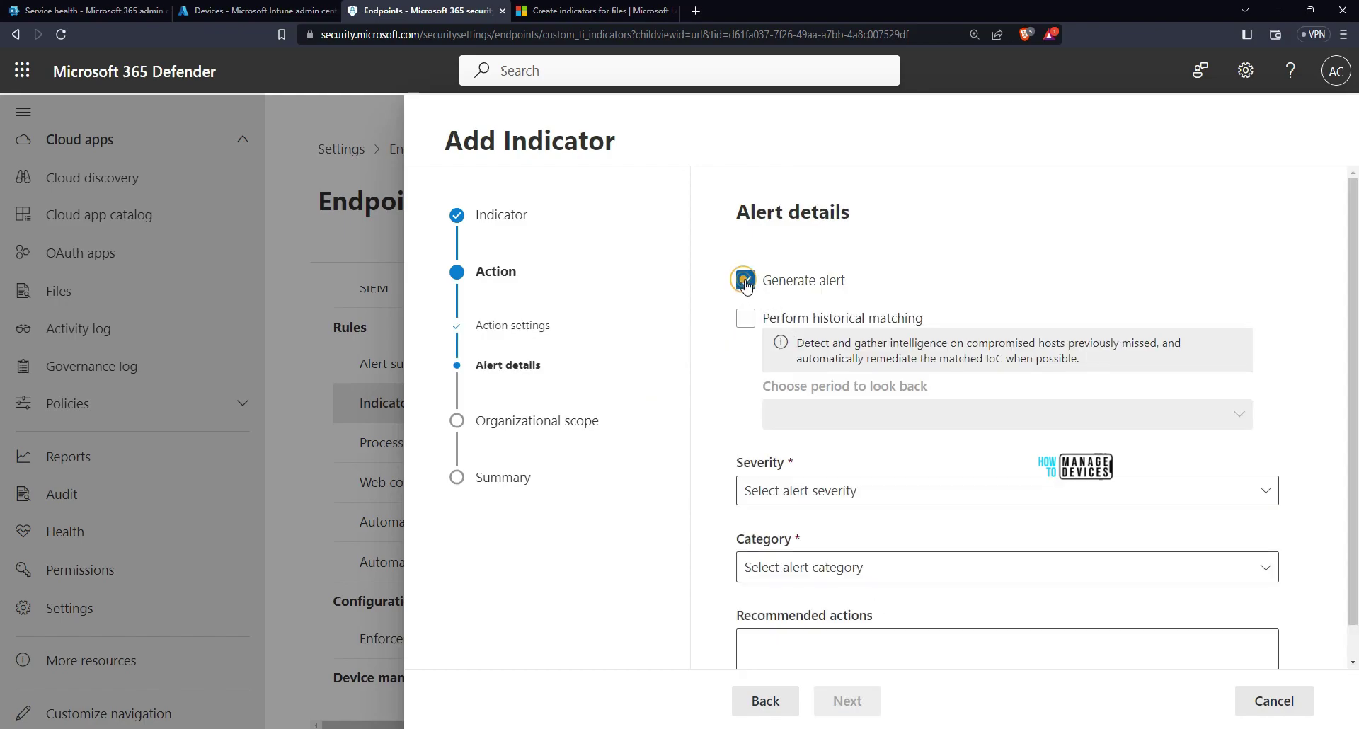
{"action": "left_click", "coordinate": [745, 318]}
{"action": "left_click", "coordinate": [863, 415]}
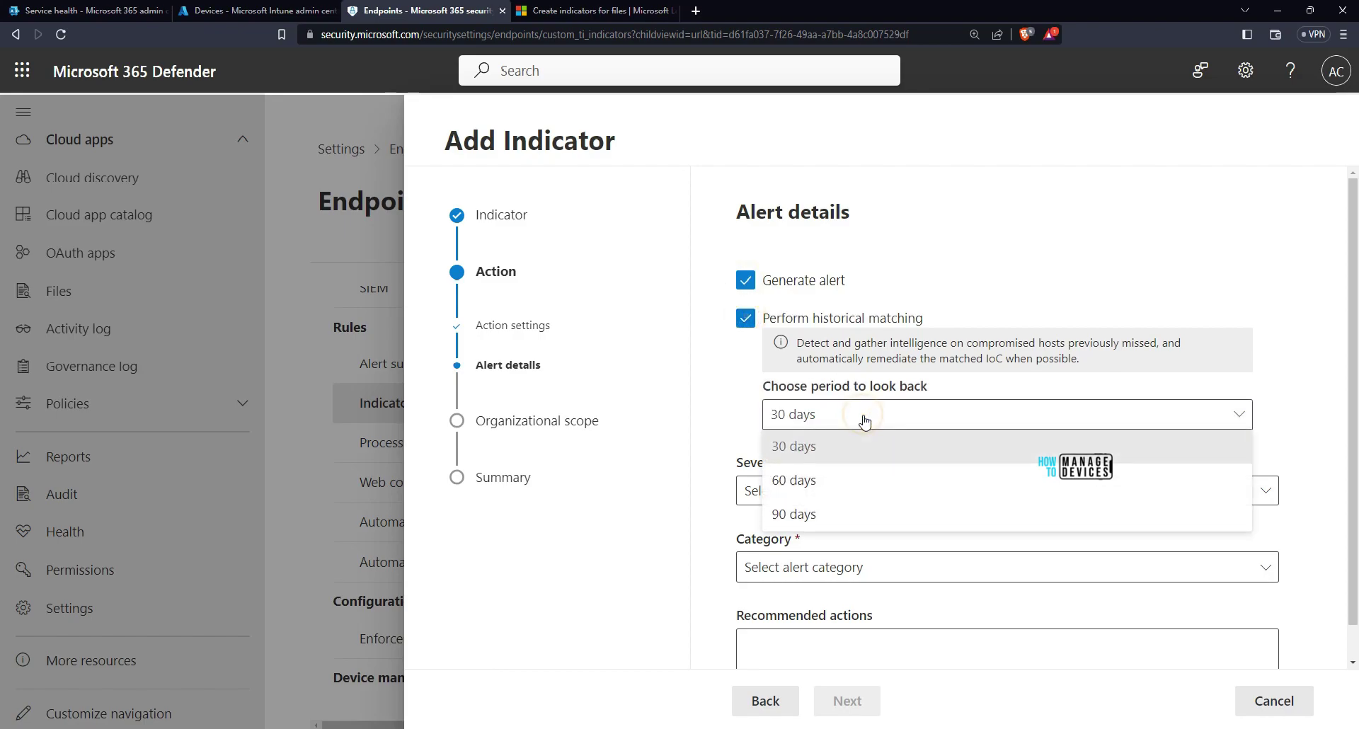
{"action": "left_click", "coordinate": [741, 326]}
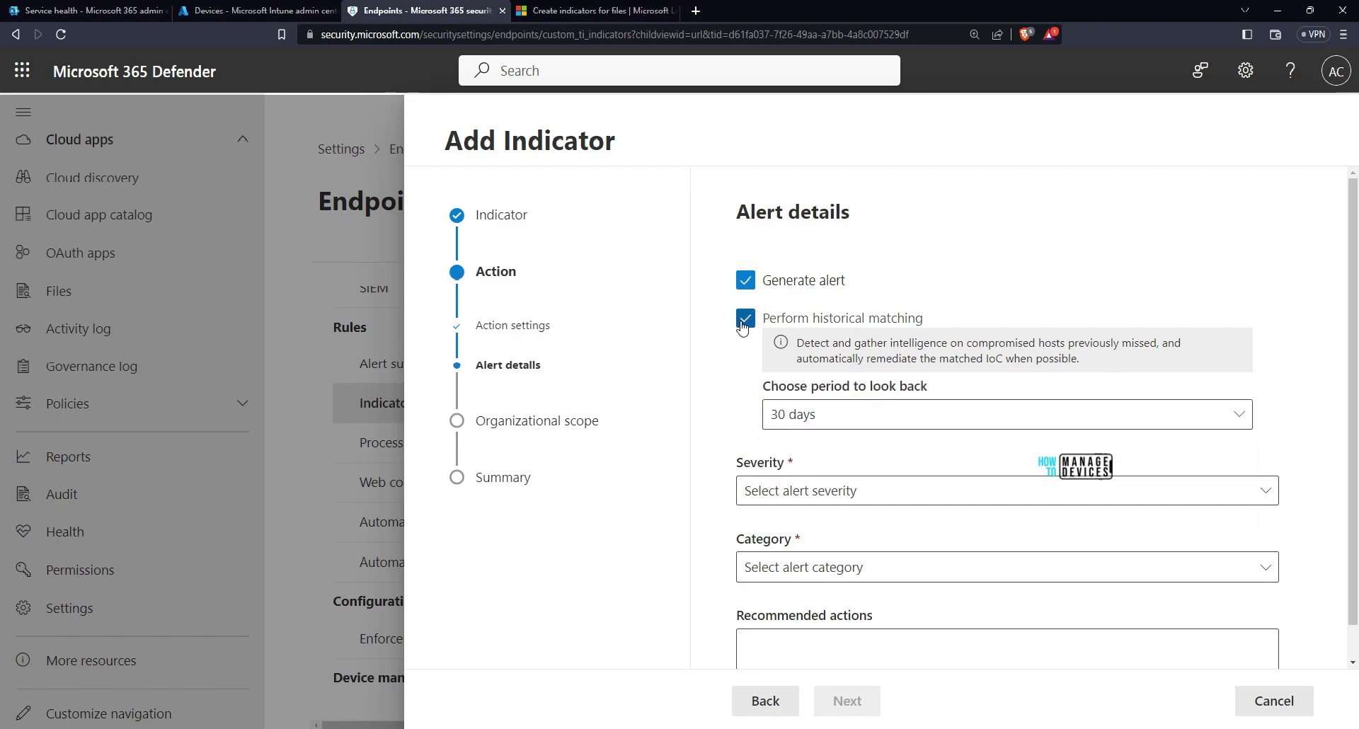
{"action": "left_click", "coordinate": [743, 322]}
{"action": "left_click", "coordinate": [890, 493]}
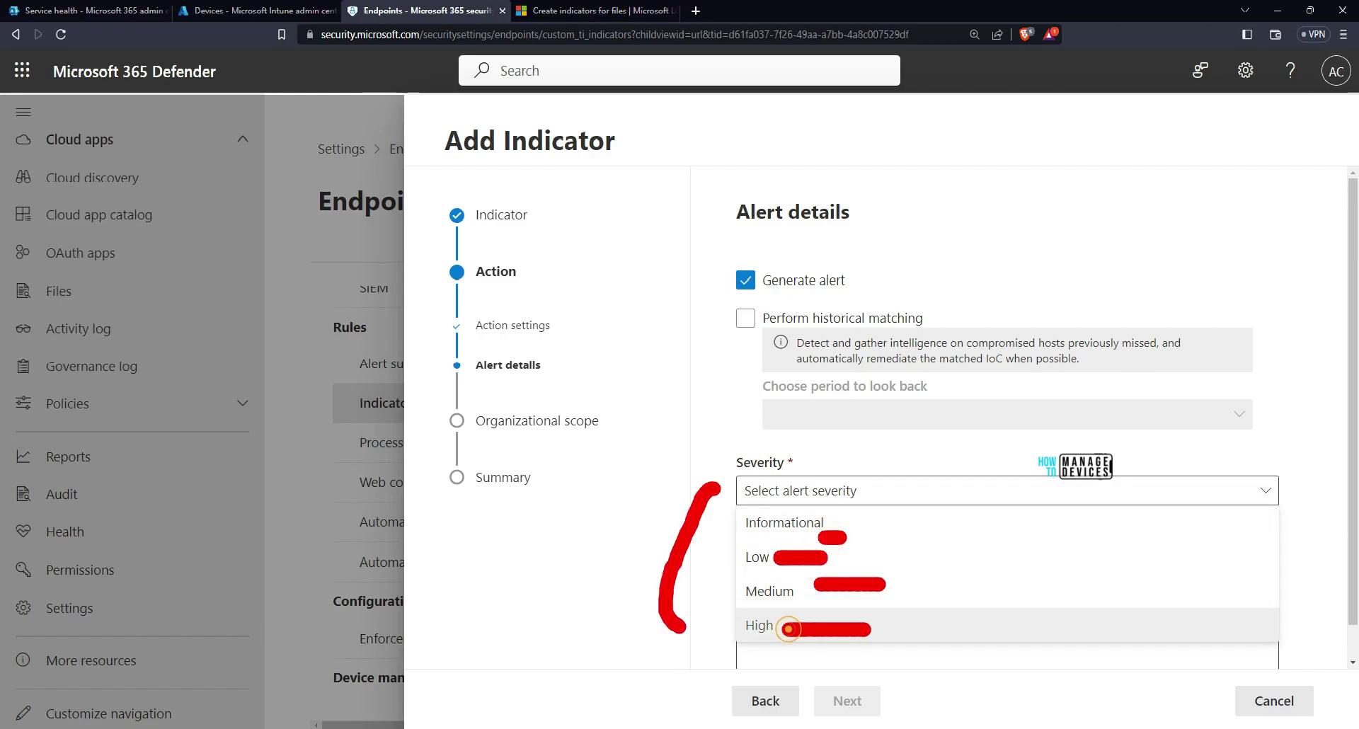
{"action": "left_click", "coordinate": [865, 569]}
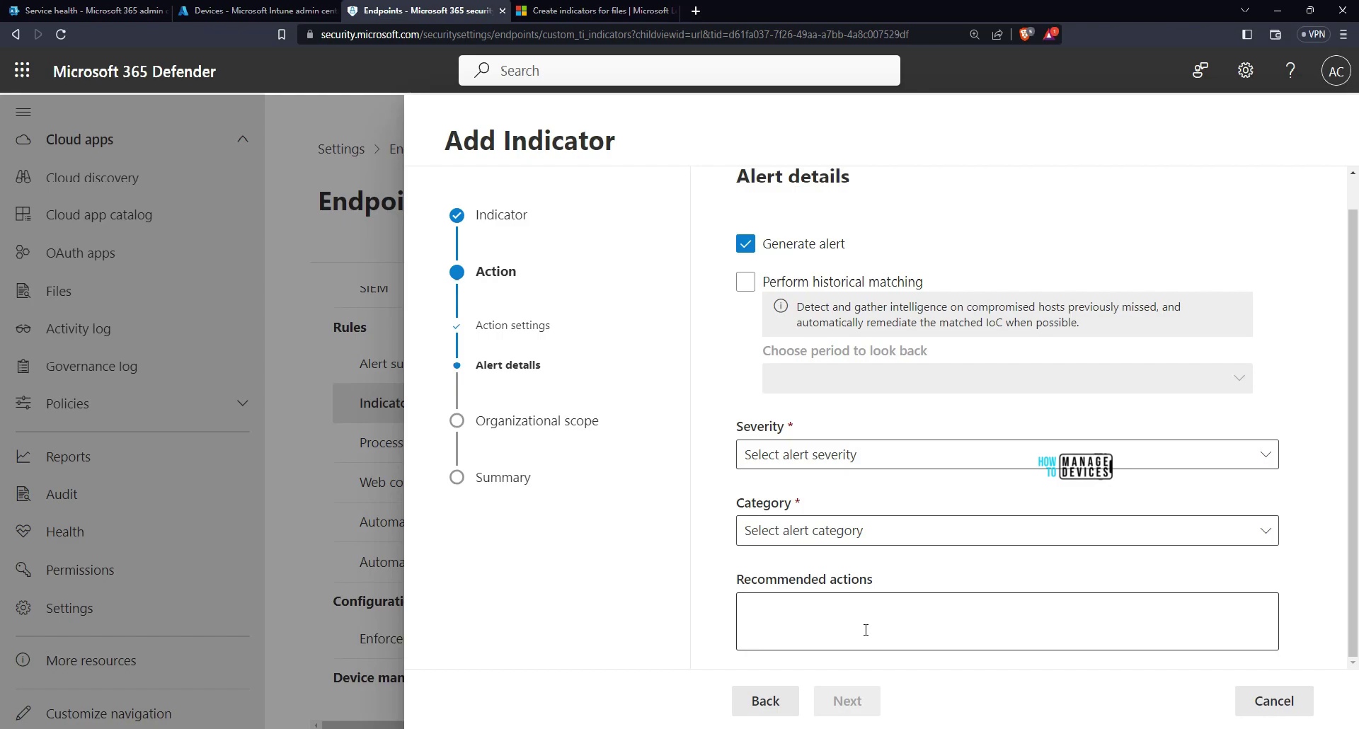
{"action": "left_click", "coordinate": [746, 279]}
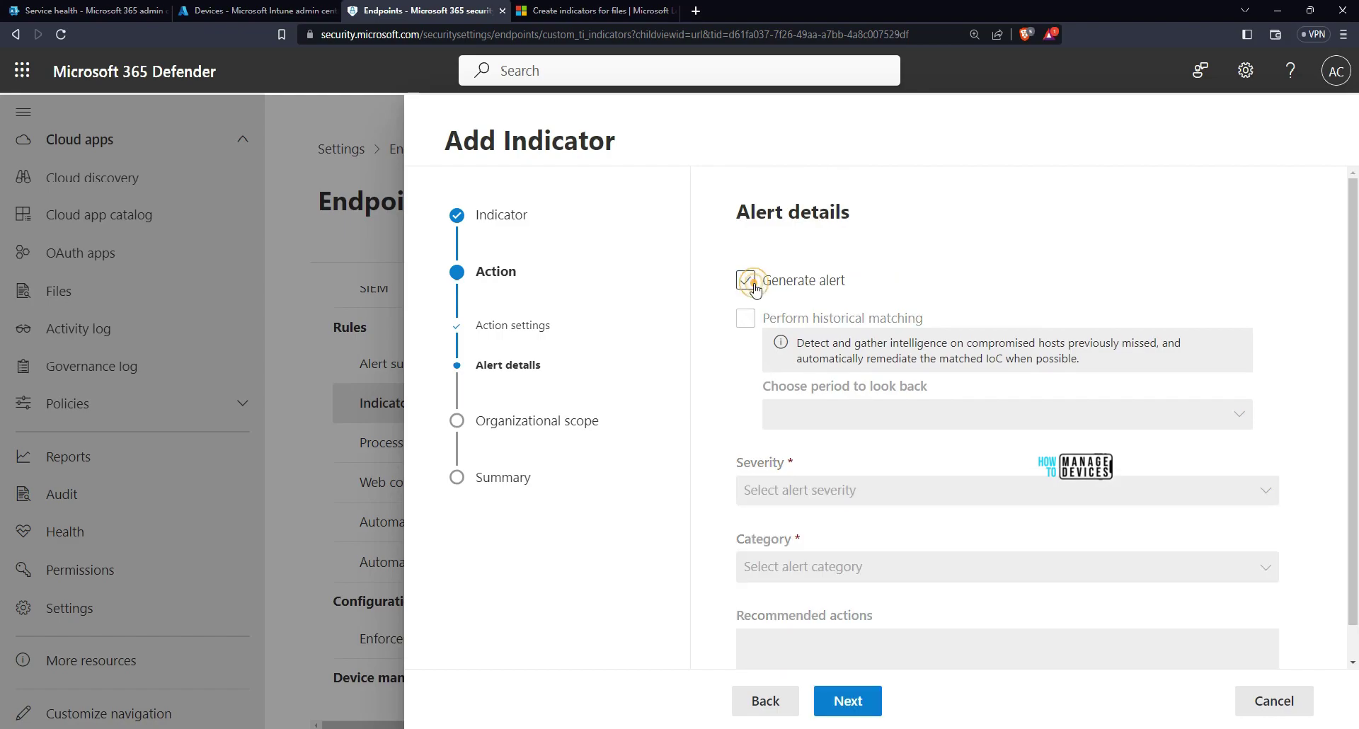
- Continue to the organizational scope with alert generation off and check which devices the indicator covers
{"action": "left_click", "coordinate": [858, 702]}
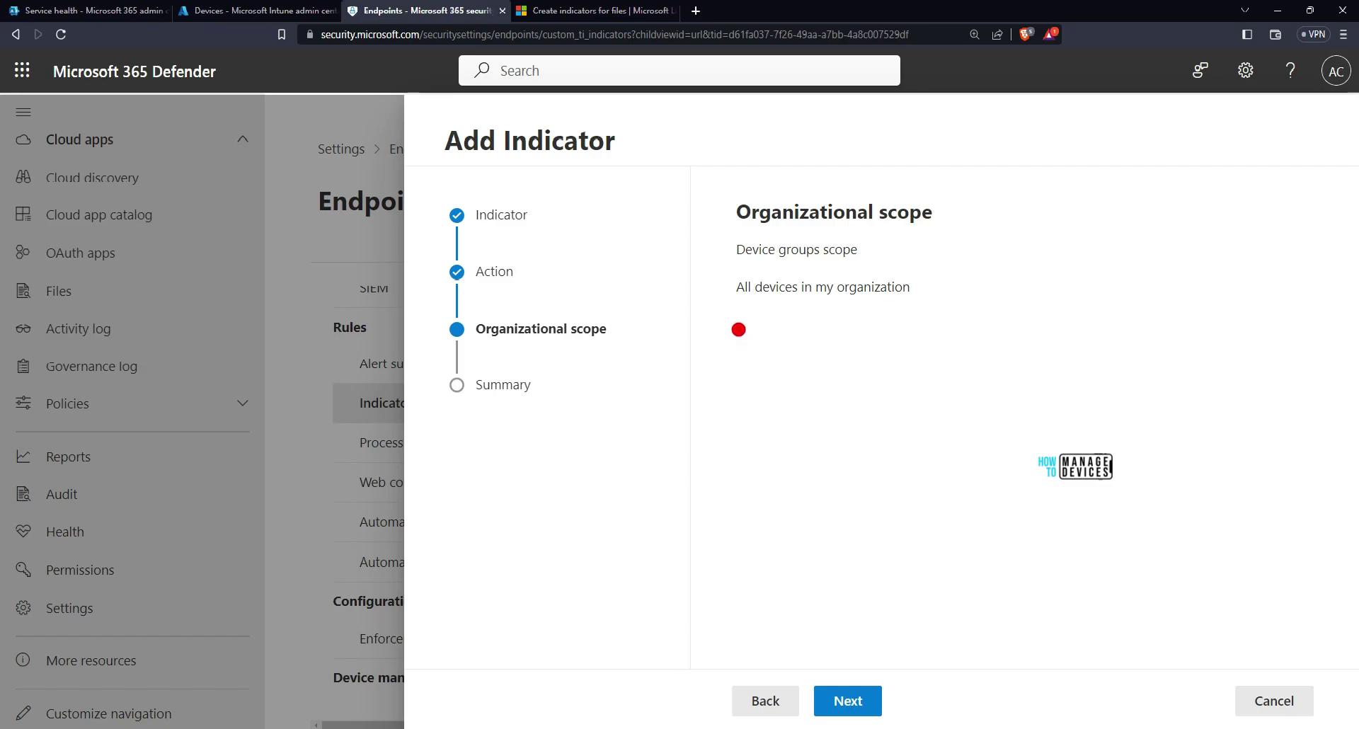
{"action": "mouse_move", "coordinate": [738, 329]}
{"action": "left_mouse_down"}
{"action": "mouse_move", "coordinate": [959, 327]}
{"action": "mouse_move", "coordinate": [775, 273]}
{"action": "mouse_move", "coordinate": [729, 327]}
{"action": "left_mouse_up"}
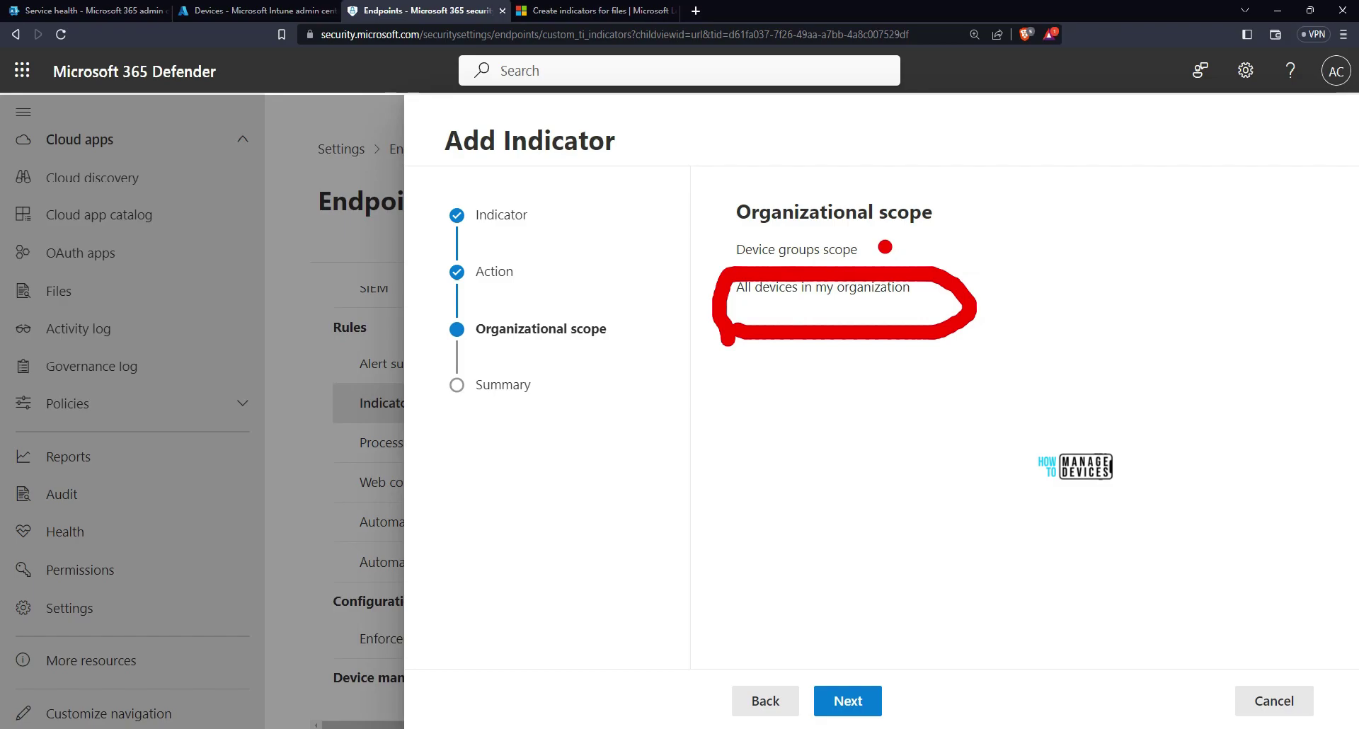
{"action": "left_click_drag", "start_coordinate": [885, 247], "coordinate": [1046, 225]}
{"action": "mouse_move", "coordinate": [877, 225]}
{"action": "left_mouse_down"}
{"action": "mouse_move", "coordinate": [872, 252]}
{"action": "mouse_move", "coordinate": [920, 262]}
{"action": "left_mouse_up"}
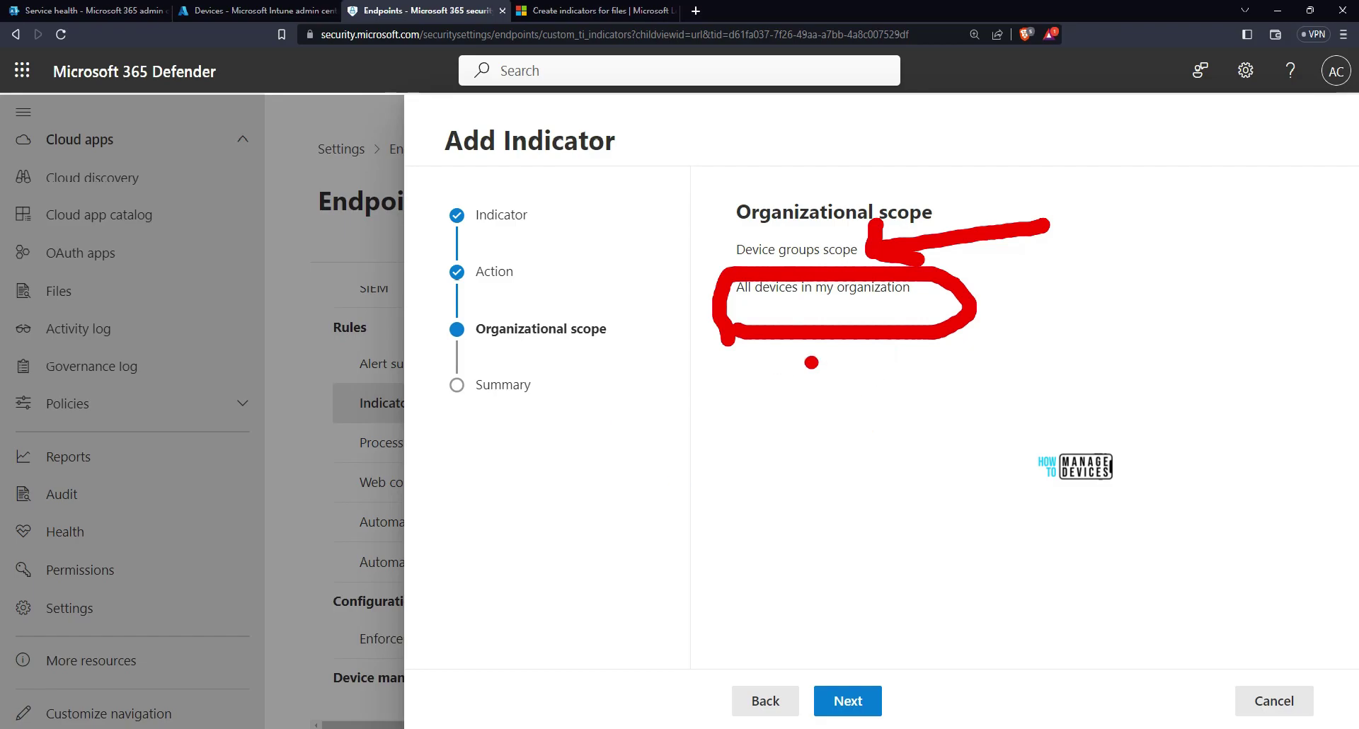
{"action": "mouse_move", "coordinate": [915, 494]}
{"action": "left_mouse_down"}
{"action": "mouse_move", "coordinate": [869, 606]}
{"action": "mouse_move", "coordinate": [907, 601]}
{"action": "left_mouse_up"}
- Continue to the summary, review the indicator's settings and submit the indicator
{"action": "left_click", "coordinate": [847, 700]}
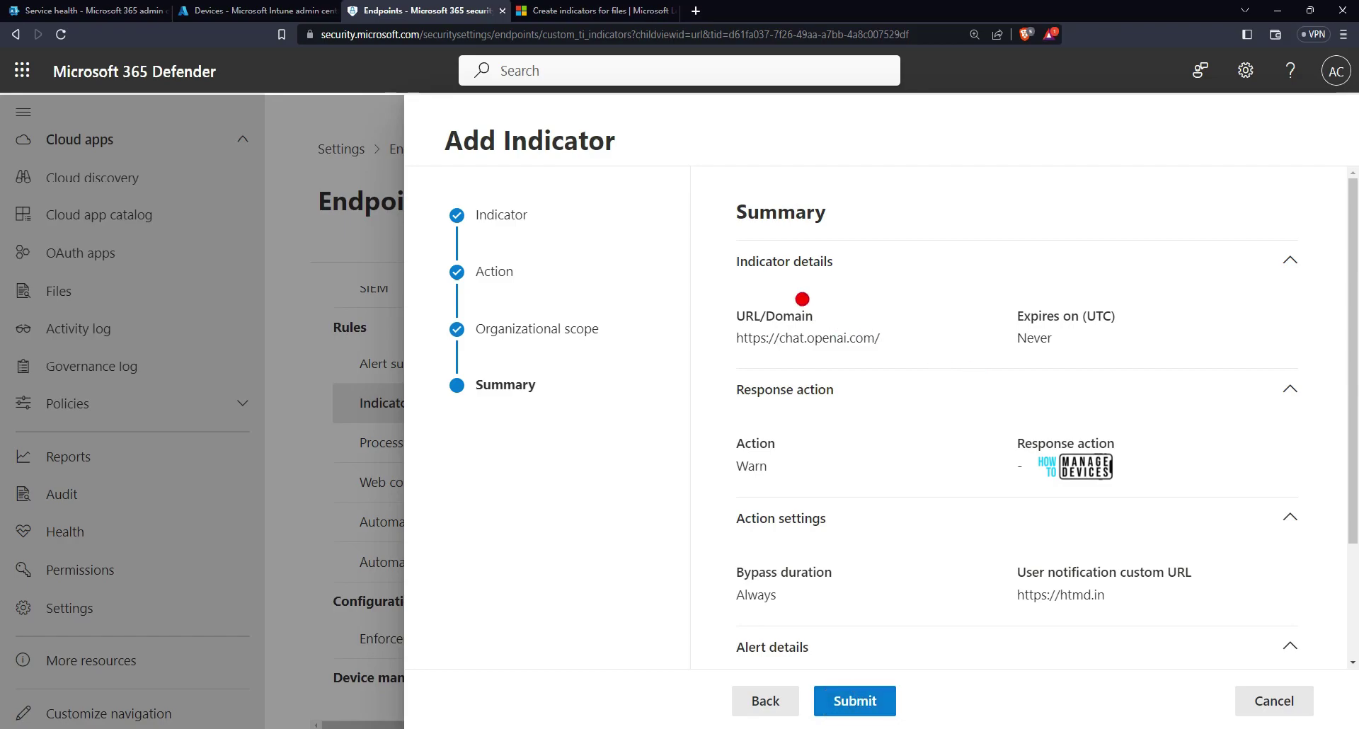
{"action": "mouse_move", "coordinate": [799, 285]}
{"action": "left_mouse_down"}
{"action": "mouse_move", "coordinate": [725, 357]}
{"action": "mouse_move", "coordinate": [736, 363]}
{"action": "mouse_move", "coordinate": [706, 503]}
{"action": "left_mouse_up"}
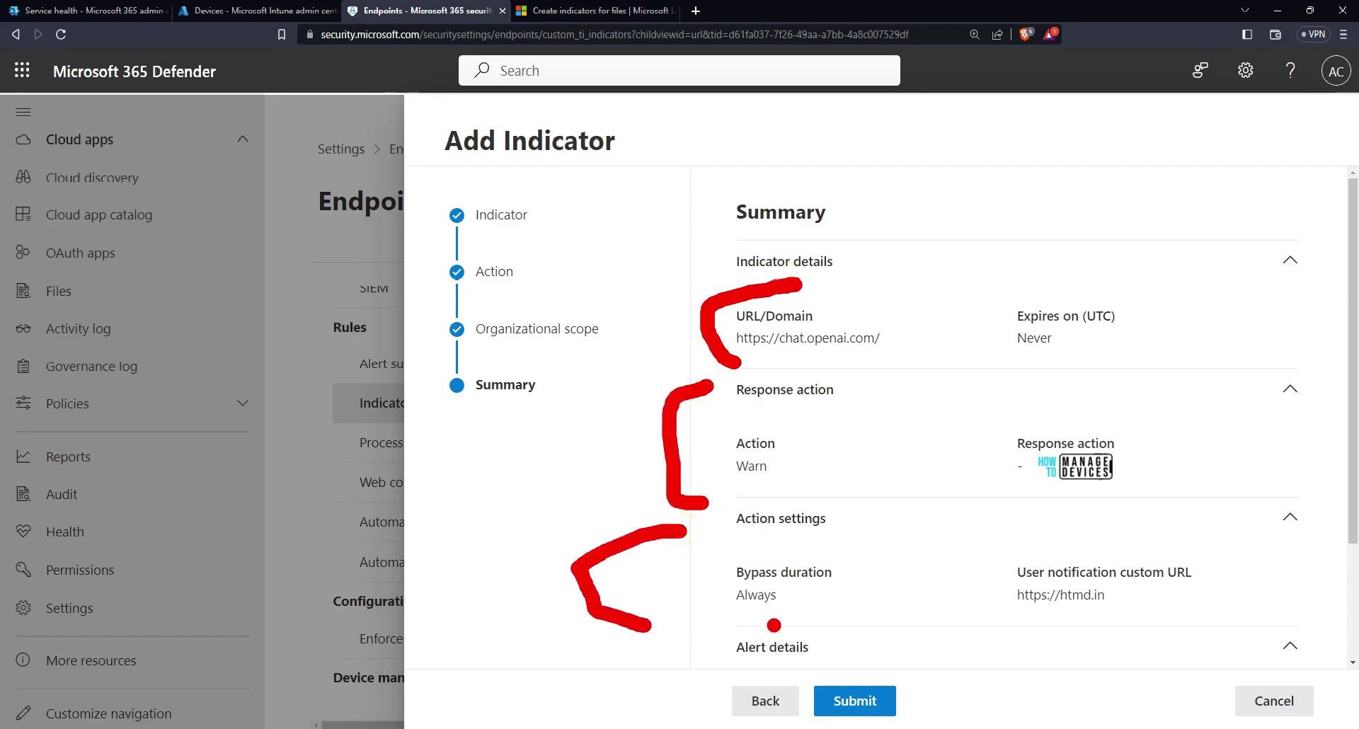
{"action": "scroll", "coordinate": [812, 609], "scroll_direction": "down", "scroll_amount": 3}
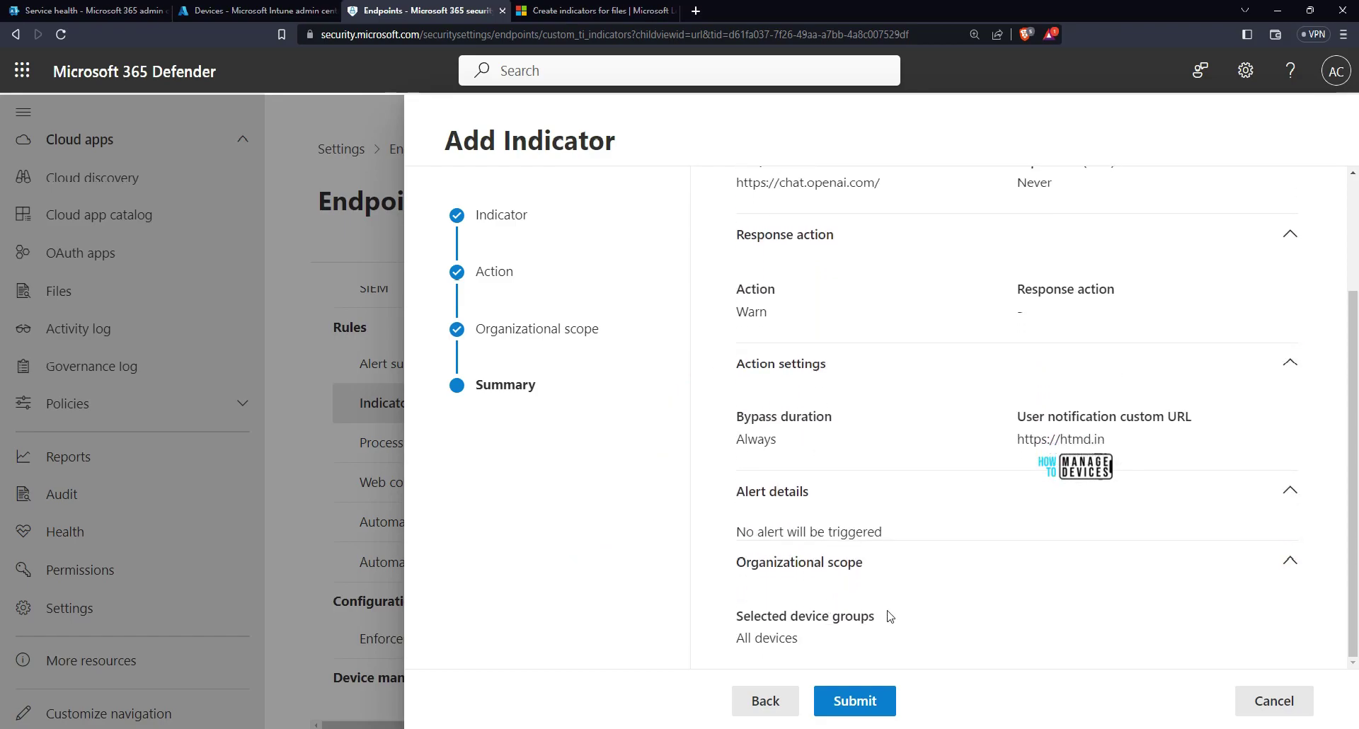
{"action": "left_click", "coordinate": [853, 702]}
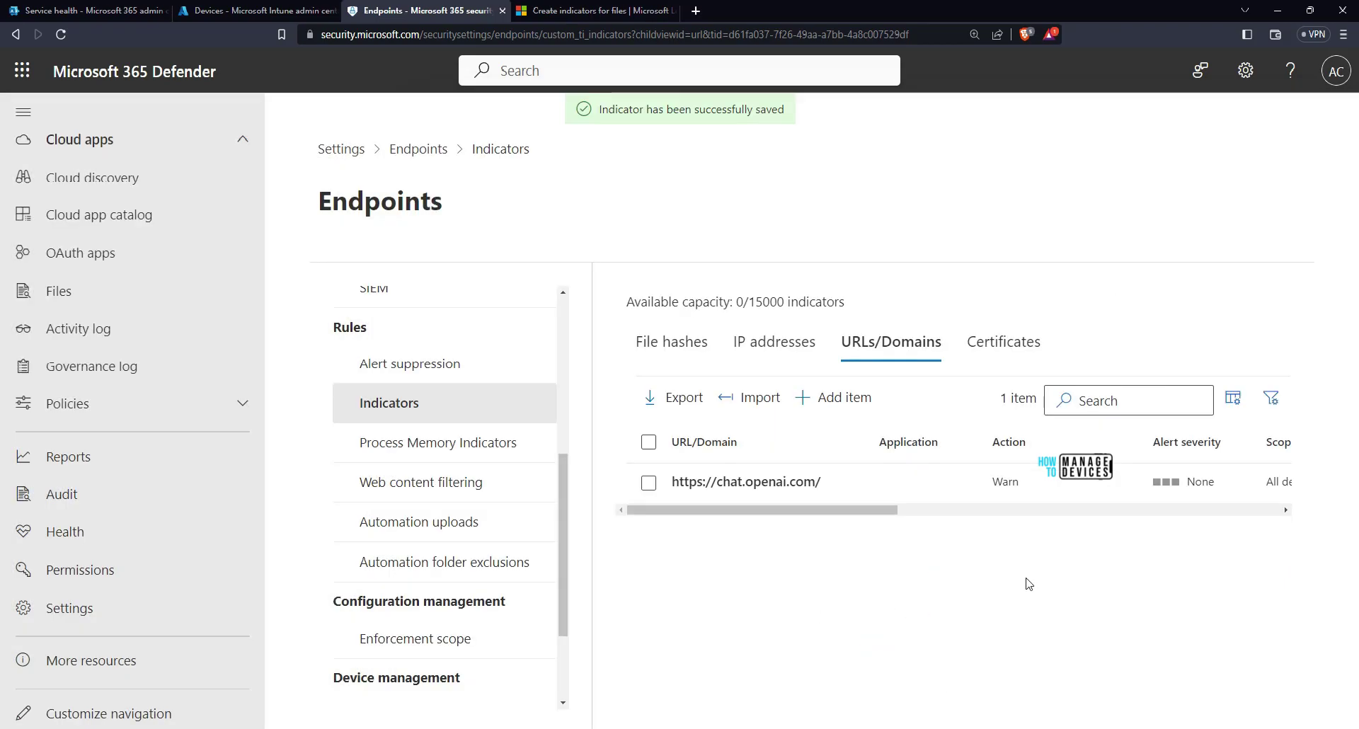
{"action": "left_click", "coordinate": [920, 482]}
{"action": "left_click_drag", "start_coordinate": [870, 510], "coordinate": [837, 499]}
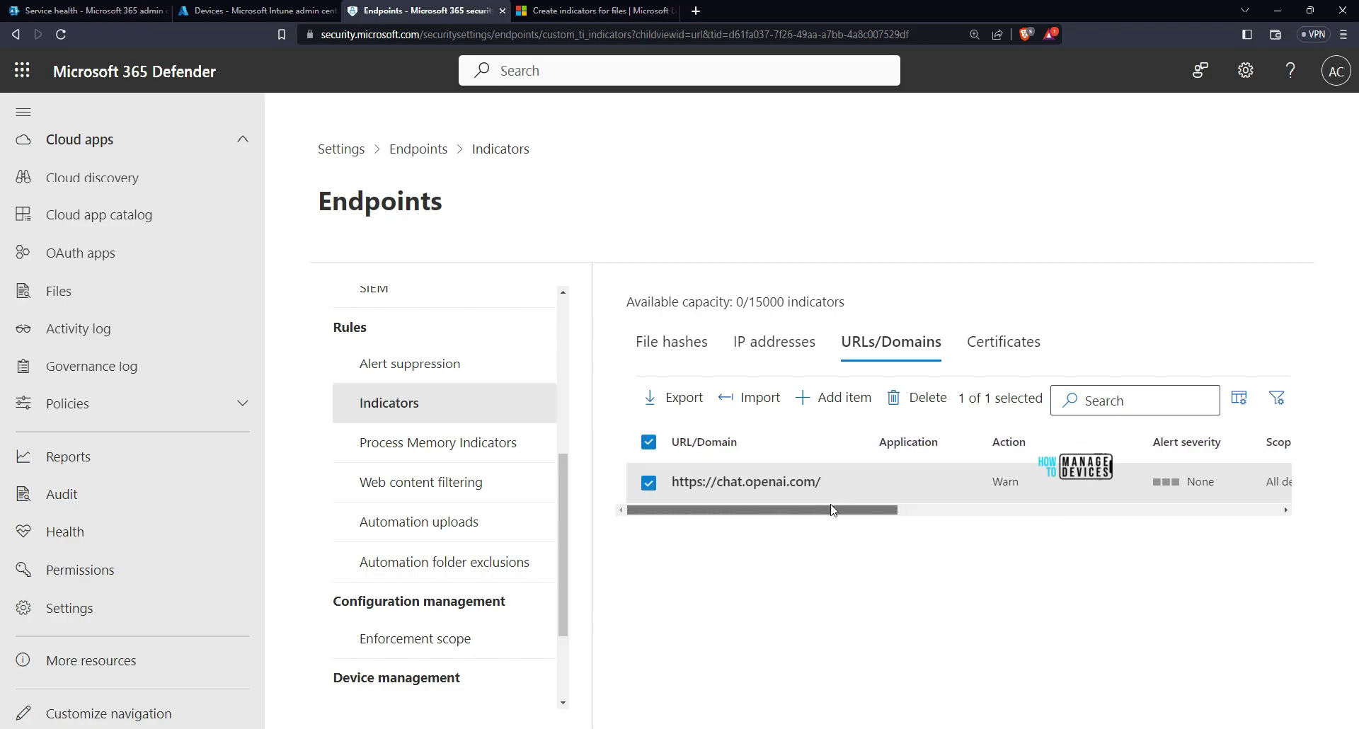
{"action": "left_click", "coordinate": [908, 500]}
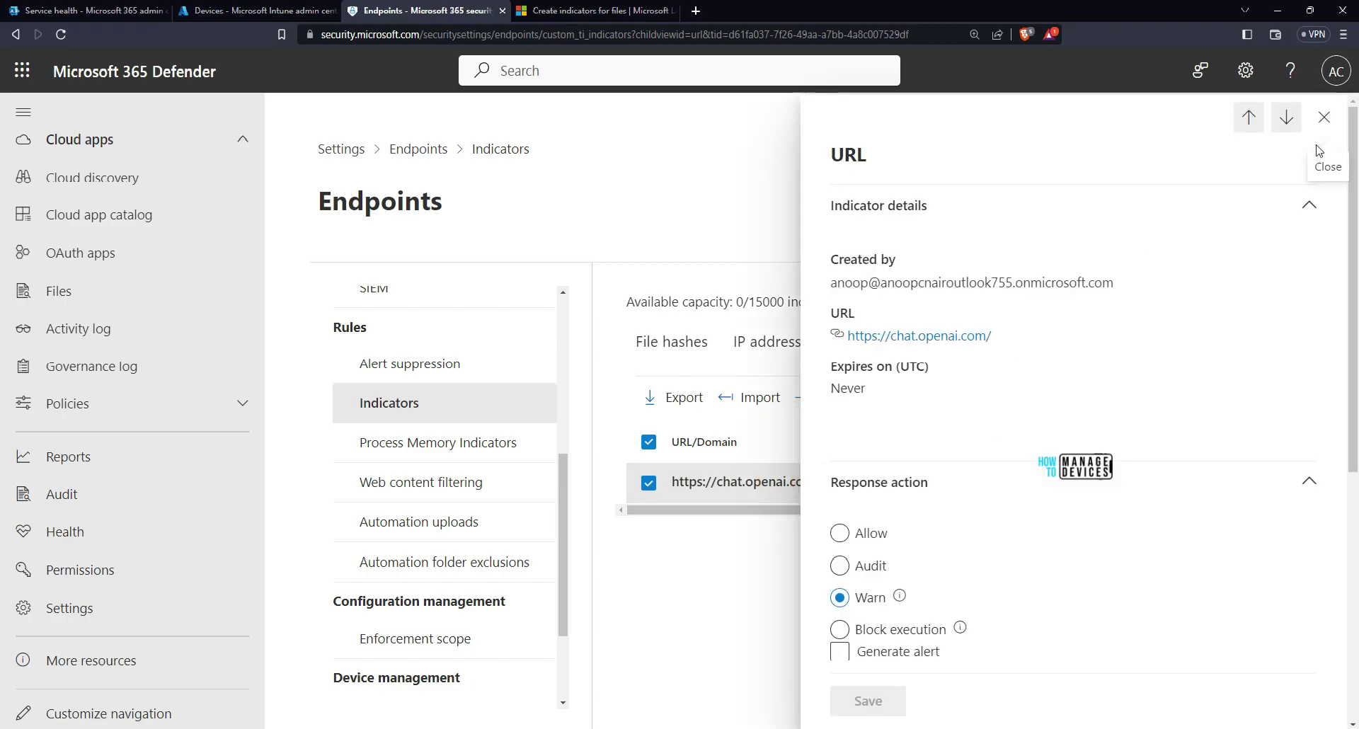
{"action": "left_click", "coordinate": [1325, 117]}
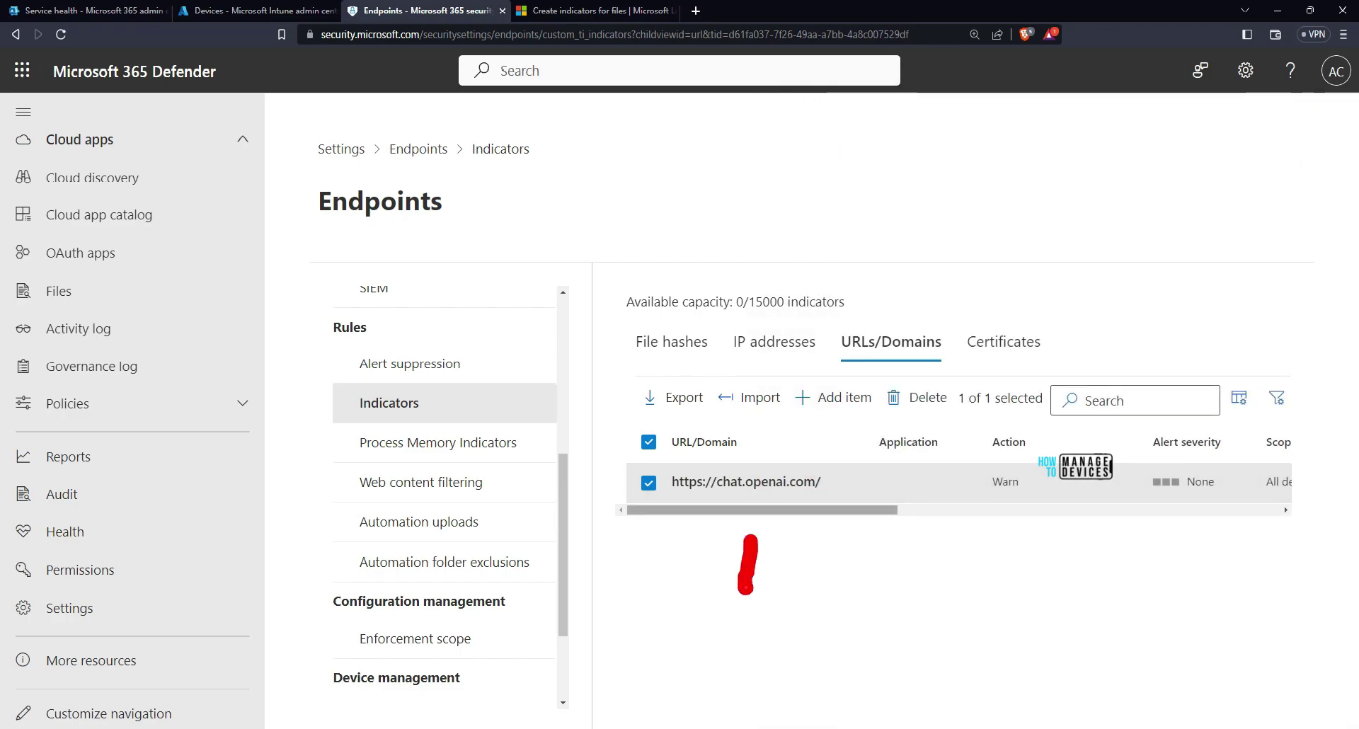
- Reopen the indicator's details and examine its response action, bypass duration, custom URL, description and organizational scope
{"action": "left_click", "coordinate": [781, 486]}
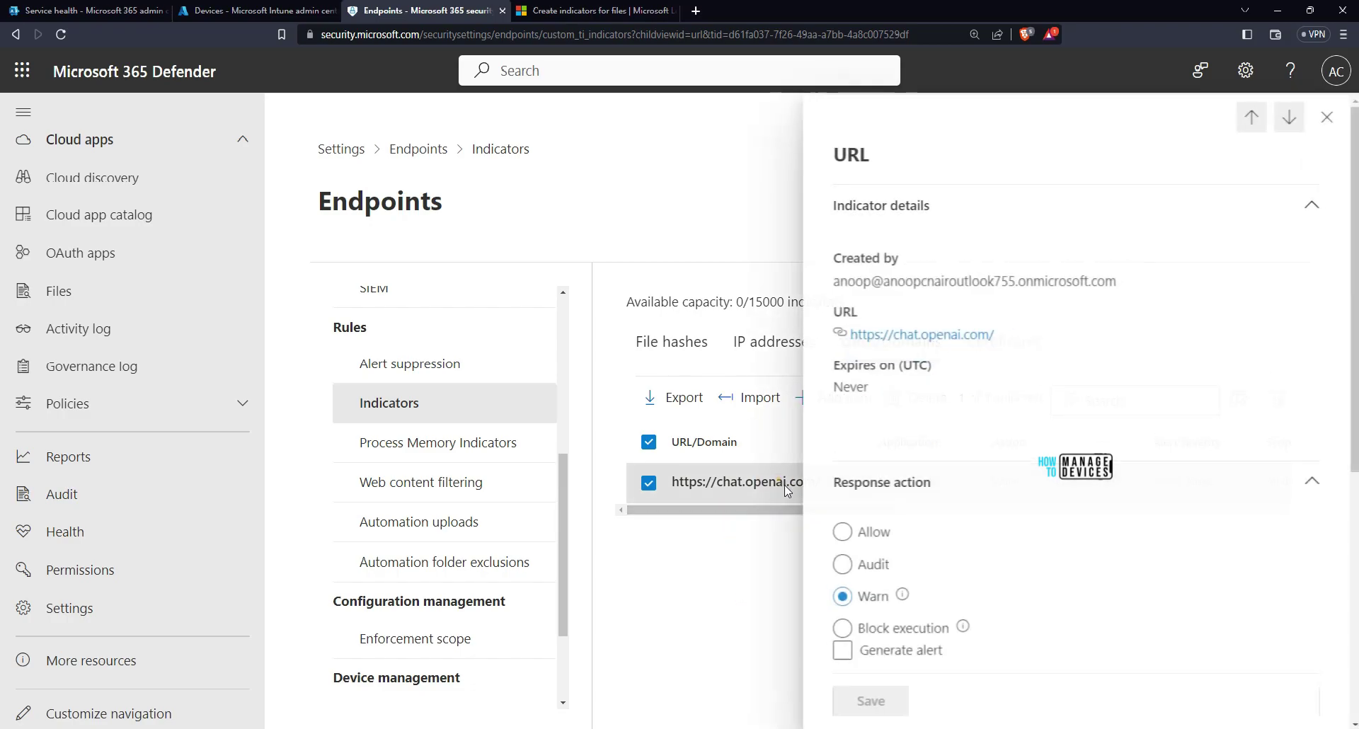
{"action": "scroll", "coordinate": [1044, 404], "scroll_direction": "down", "scroll_amount": 5}
{"action": "scroll", "coordinate": [1045, 404], "scroll_direction": "down", "scroll_amount": 1}
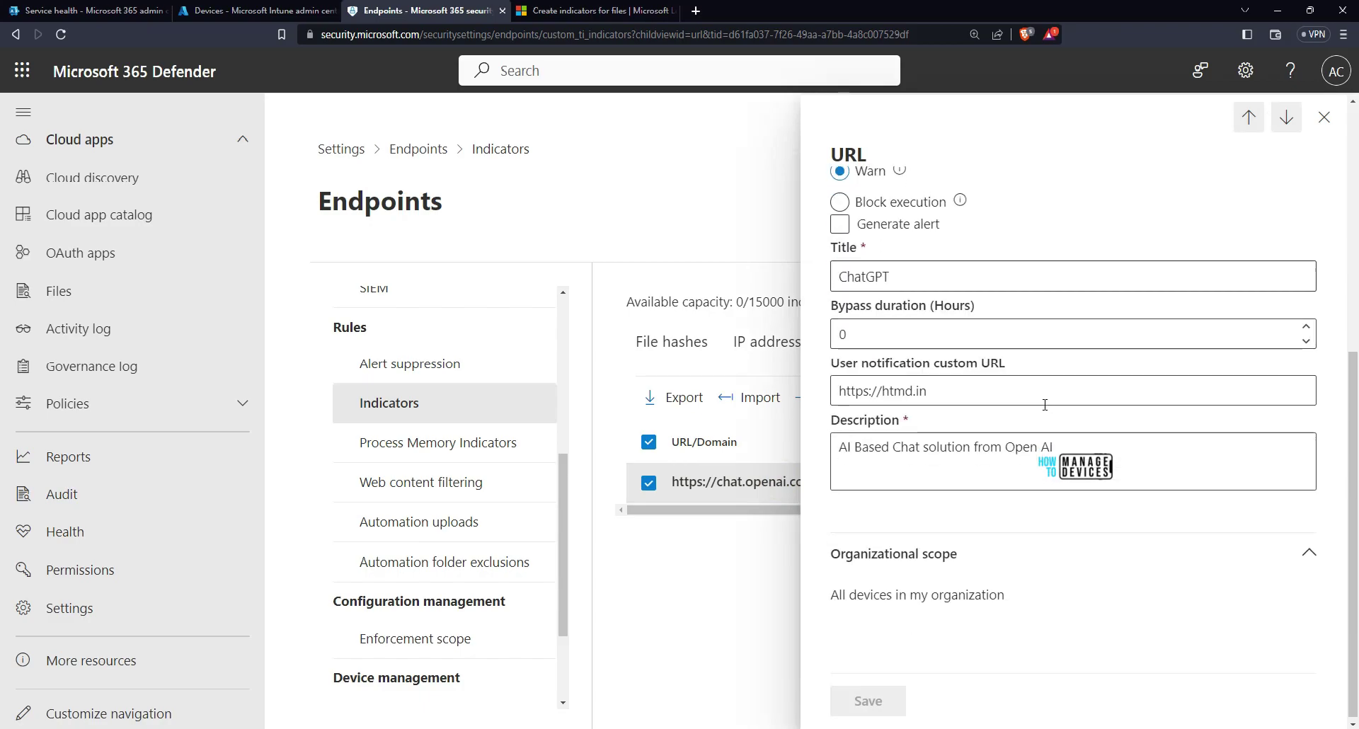
{"action": "scroll", "coordinate": [1044, 405], "scroll_direction": "up", "scroll_amount": 4}
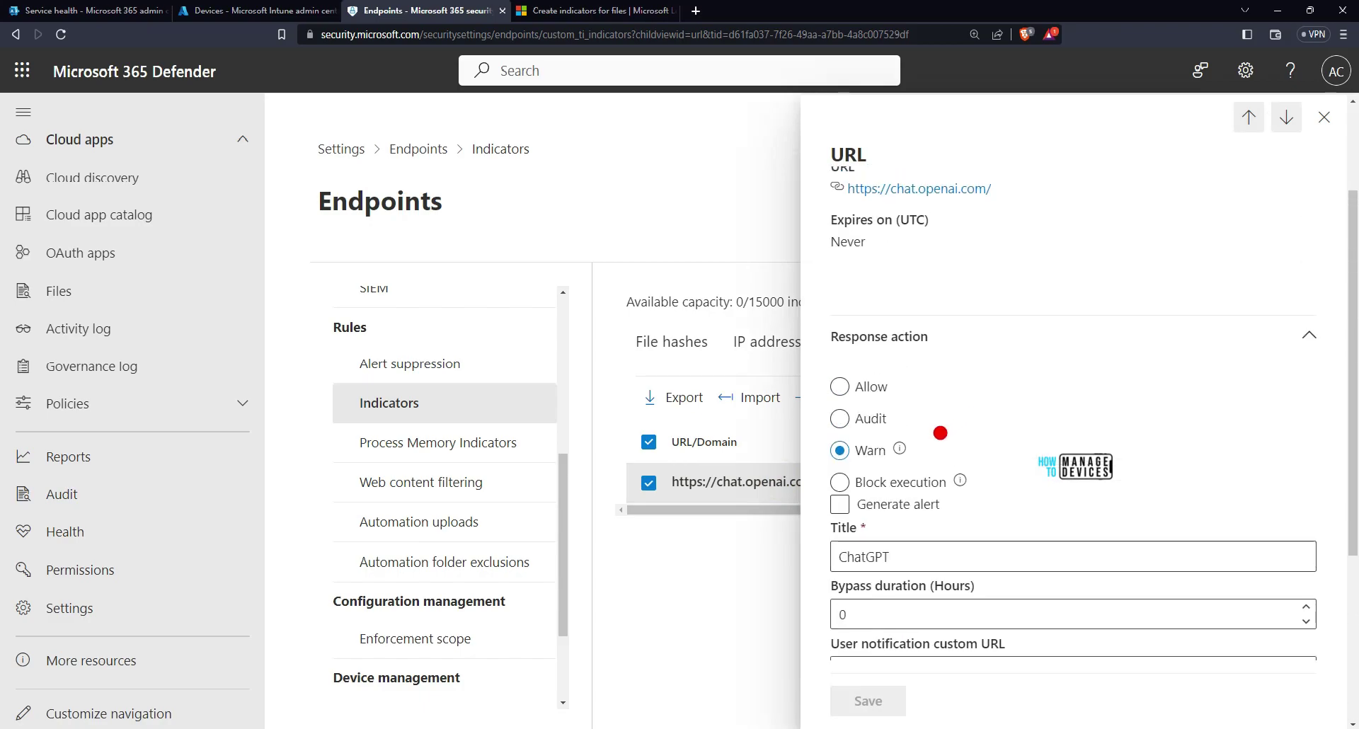
{"action": "left_click_drag", "start_coordinate": [927, 440], "coordinate": [997, 414]}
{"action": "left_click_drag", "start_coordinate": [975, 458], "coordinate": [1005, 479]}
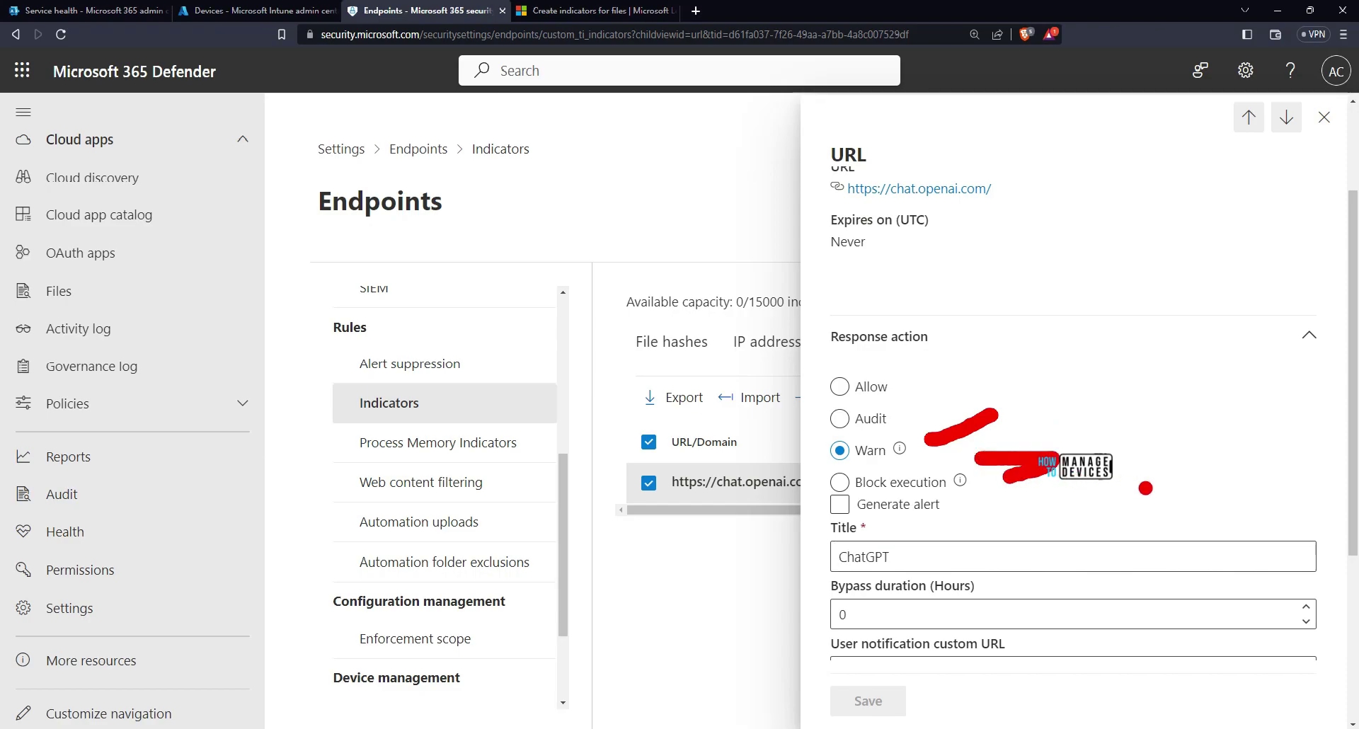
{"action": "key", "text": "Escape"}
{"action": "scroll", "coordinate": [1150, 495], "scroll_direction": "down", "scroll_amount": 4}
{"action": "scroll", "coordinate": [1150, 495], "scroll_direction": "up", "scroll_amount": 4}
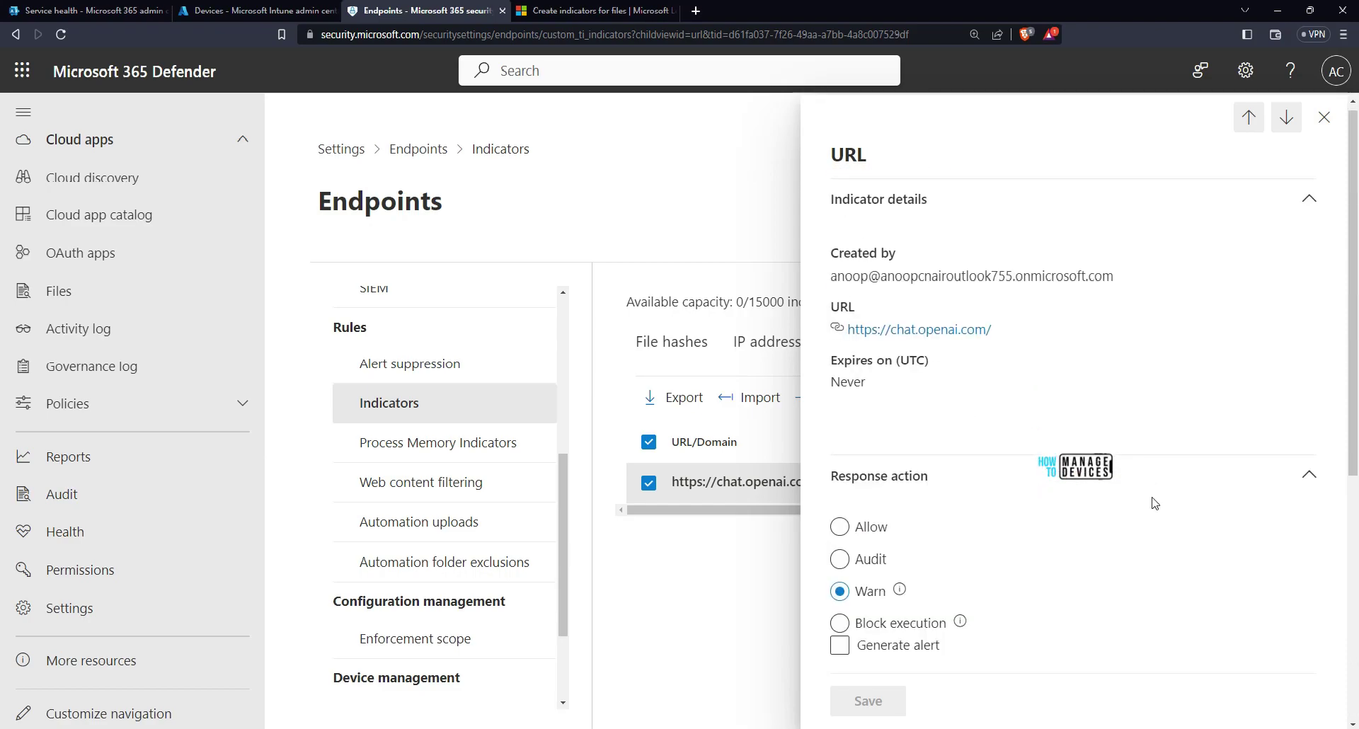
- Try Block execution with alert generation as the existing indicator's response action
{"action": "scroll", "coordinate": [1150, 496], "scroll_direction": "down", "scroll_amount": 4}
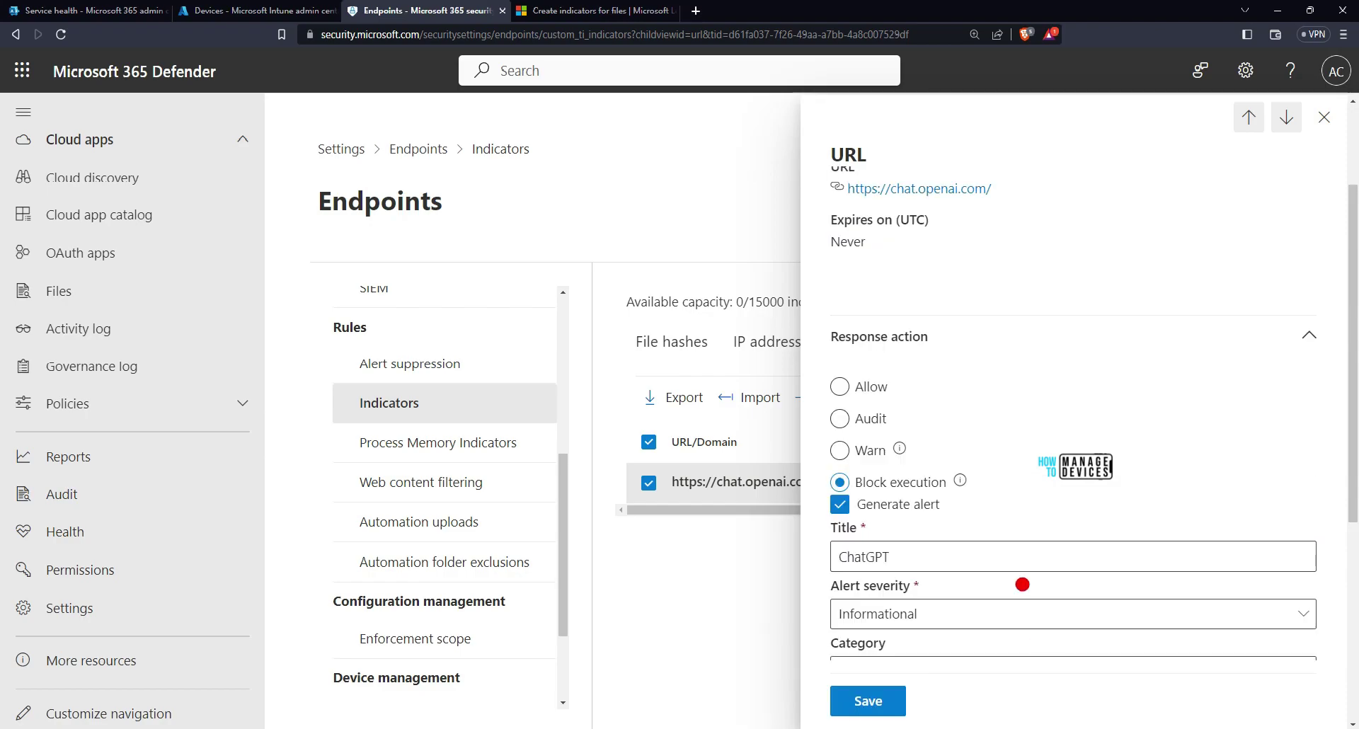
{"action": "left_click_drag", "start_coordinate": [1044, 481], "coordinate": [1013, 520]}
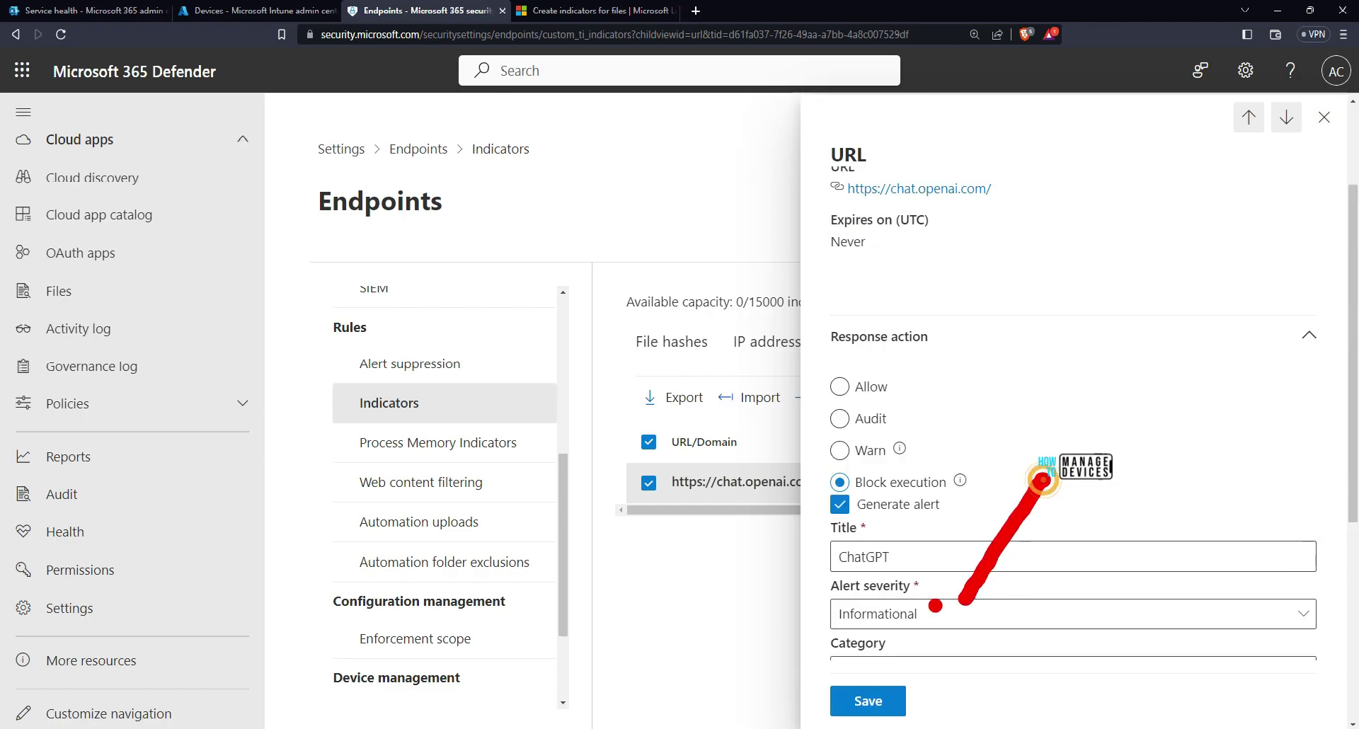
{"action": "mouse_move", "coordinate": [946, 597]}
{"action": "left_mouse_down"}
{"action": "mouse_move", "coordinate": [1001, 612]}
{"action": "mouse_move", "coordinate": [1033, 588]}
{"action": "left_mouse_up"}
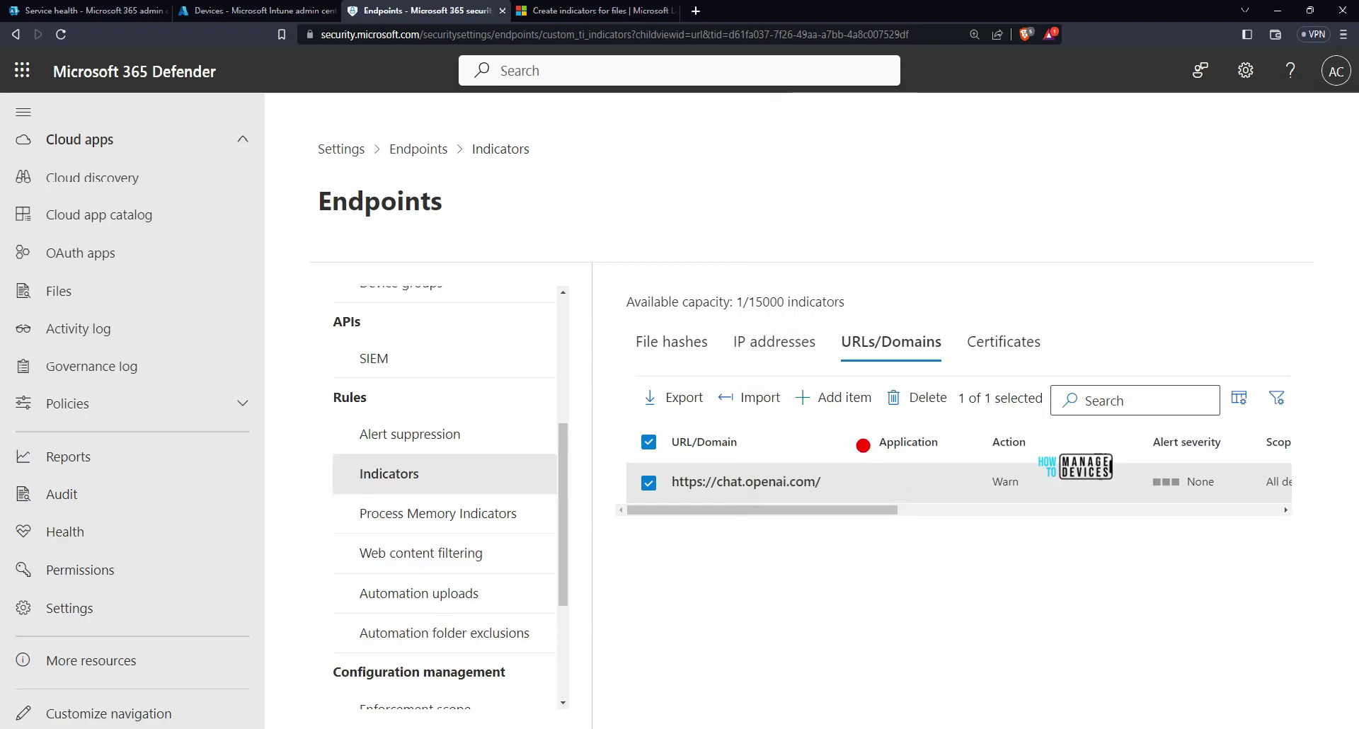
- Start adding another URL/domain indicator and enter chat.openai.com as its domain
{"action": "mouse_move", "coordinate": [857, 380]}
{"action": "left_mouse_down"}
{"action": "mouse_move", "coordinate": [768, 385]}
{"action": "mouse_move", "coordinate": [860, 375]}
{"action": "left_mouse_up"}
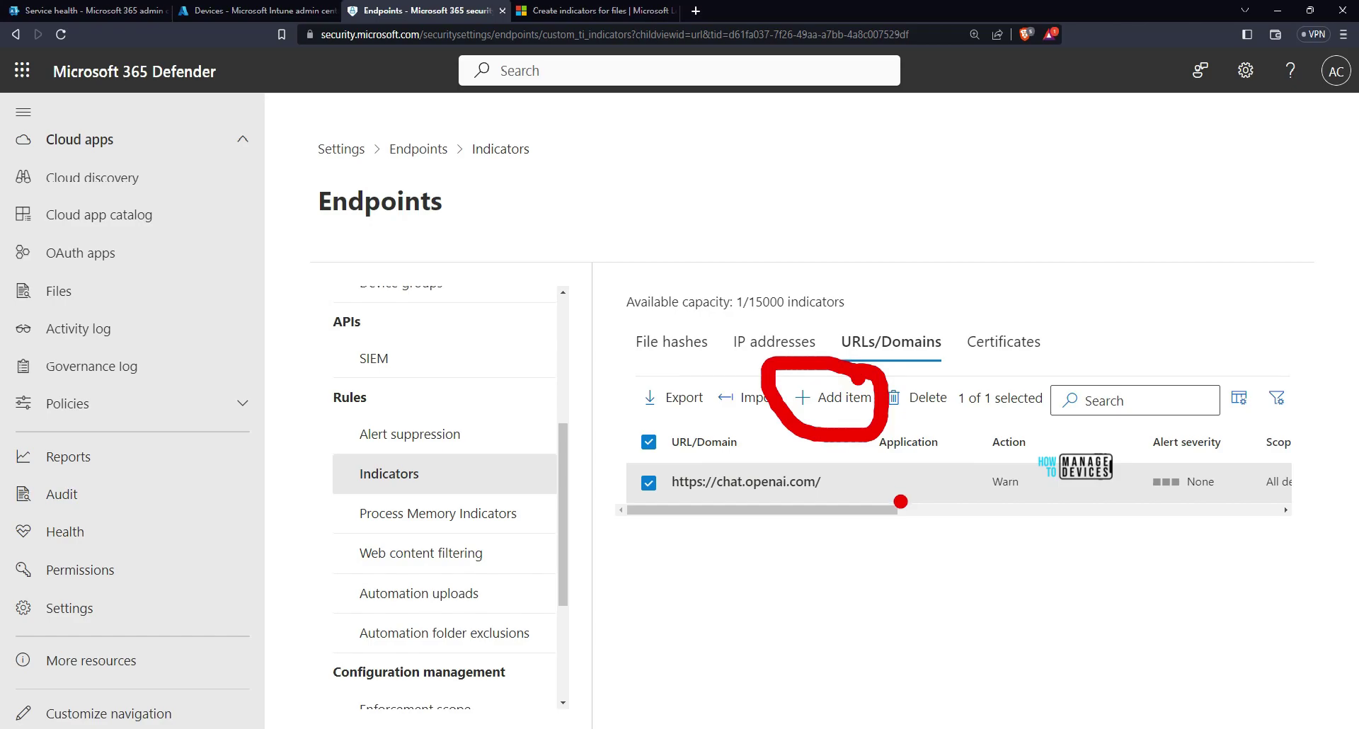
{"action": "key", "text": "Escape"}
{"action": "left_click", "coordinate": [828, 390]}
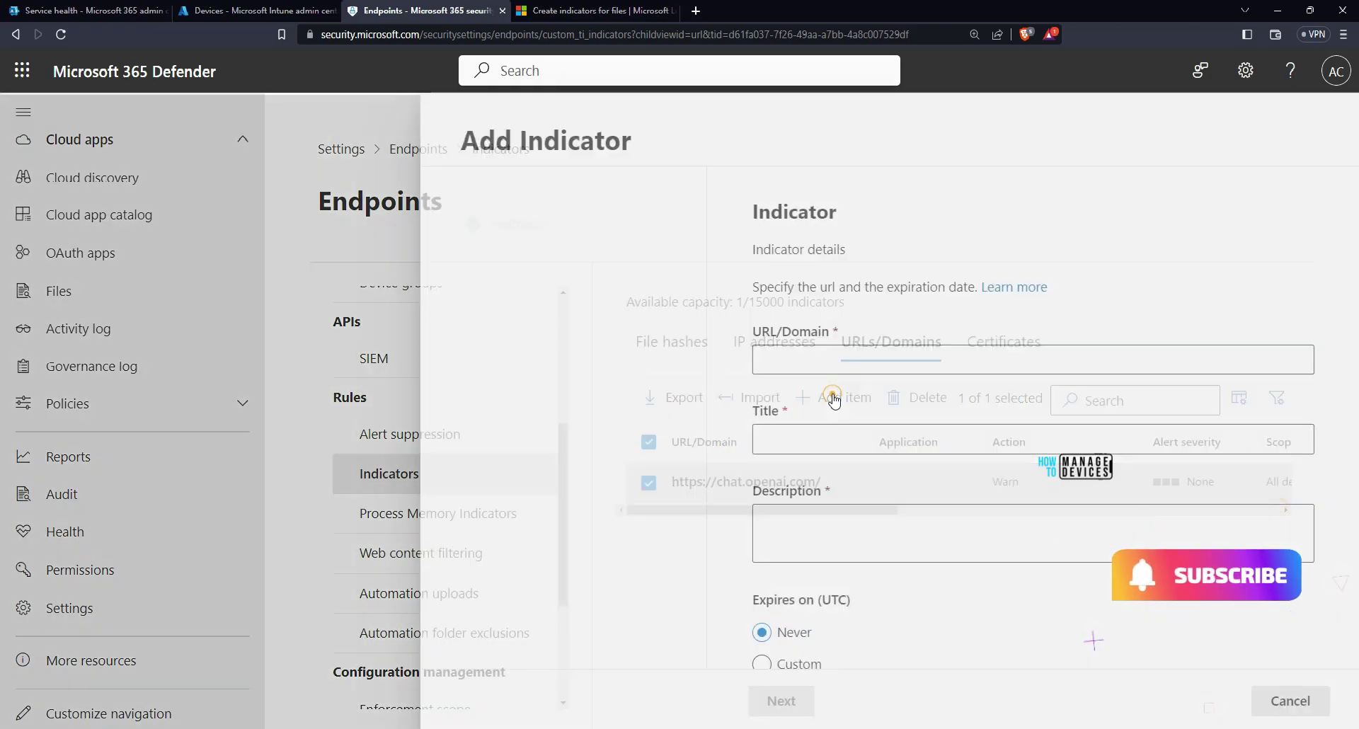
{"action": "left_click", "coordinate": [784, 360]}
{"action": "type", "text": "chat.openai.com"}
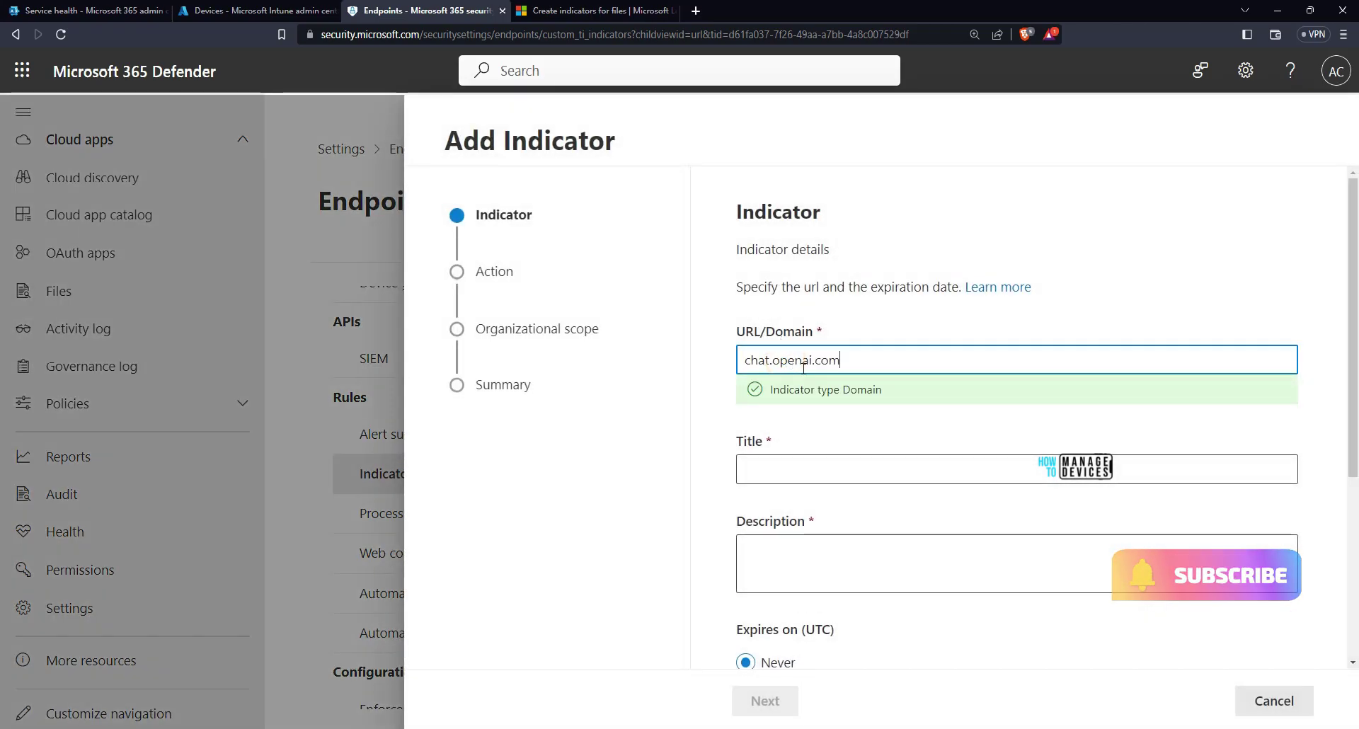
{"action": "left_click", "coordinate": [821, 417]}
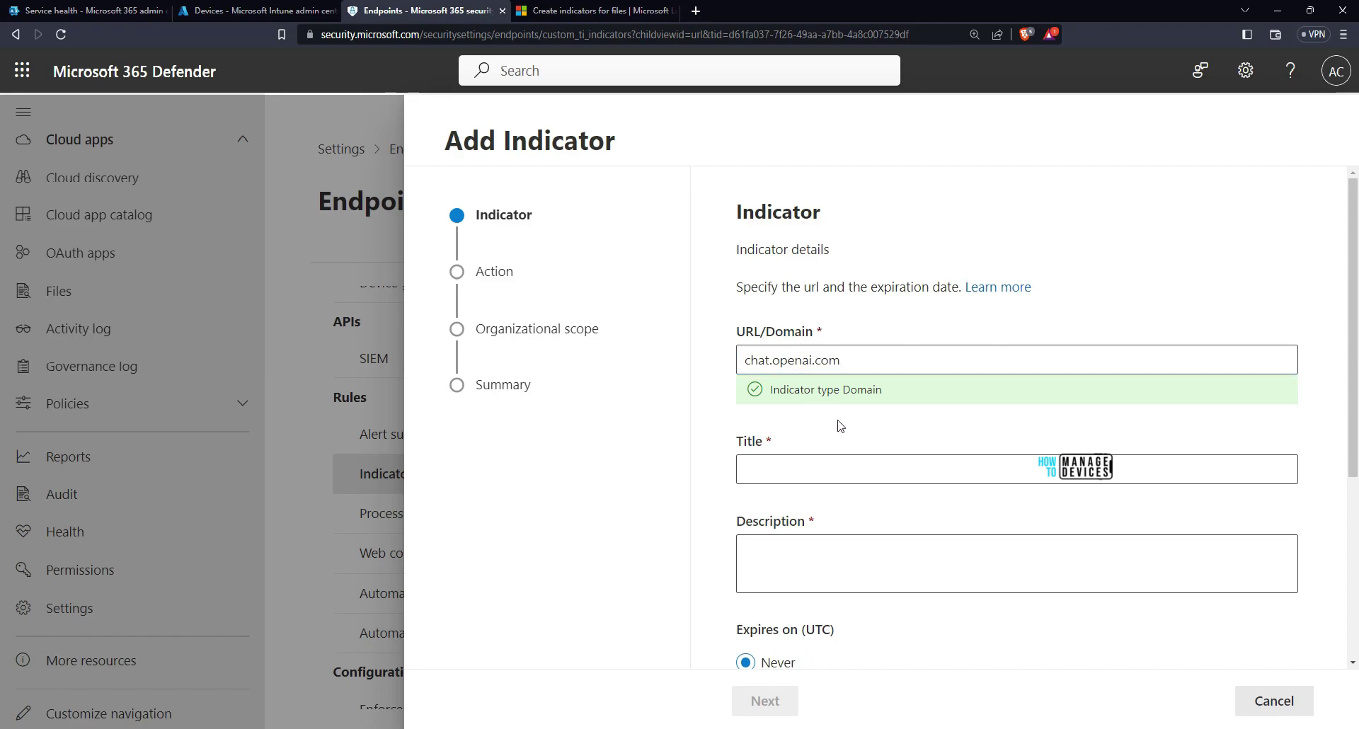
- Title the domain indicator "ChatGPT Domain", describe it as "chat.openai.com is AI based Chat solution", and continue with expiry set to Never
{"action": "left_click_drag", "start_coordinate": [755, 414], "coordinate": [899, 415]}
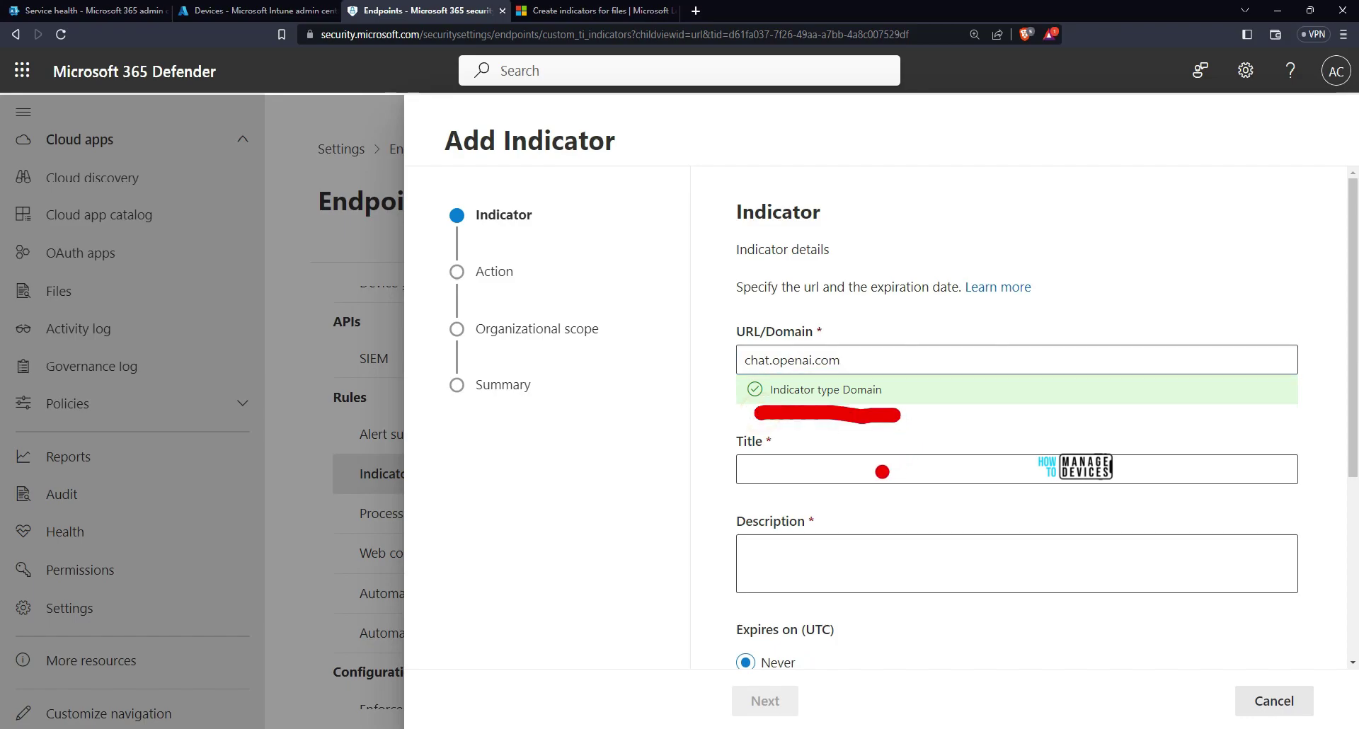
{"action": "left_click", "coordinate": [797, 469]}
{"action": "left_click", "coordinate": [798, 469]}
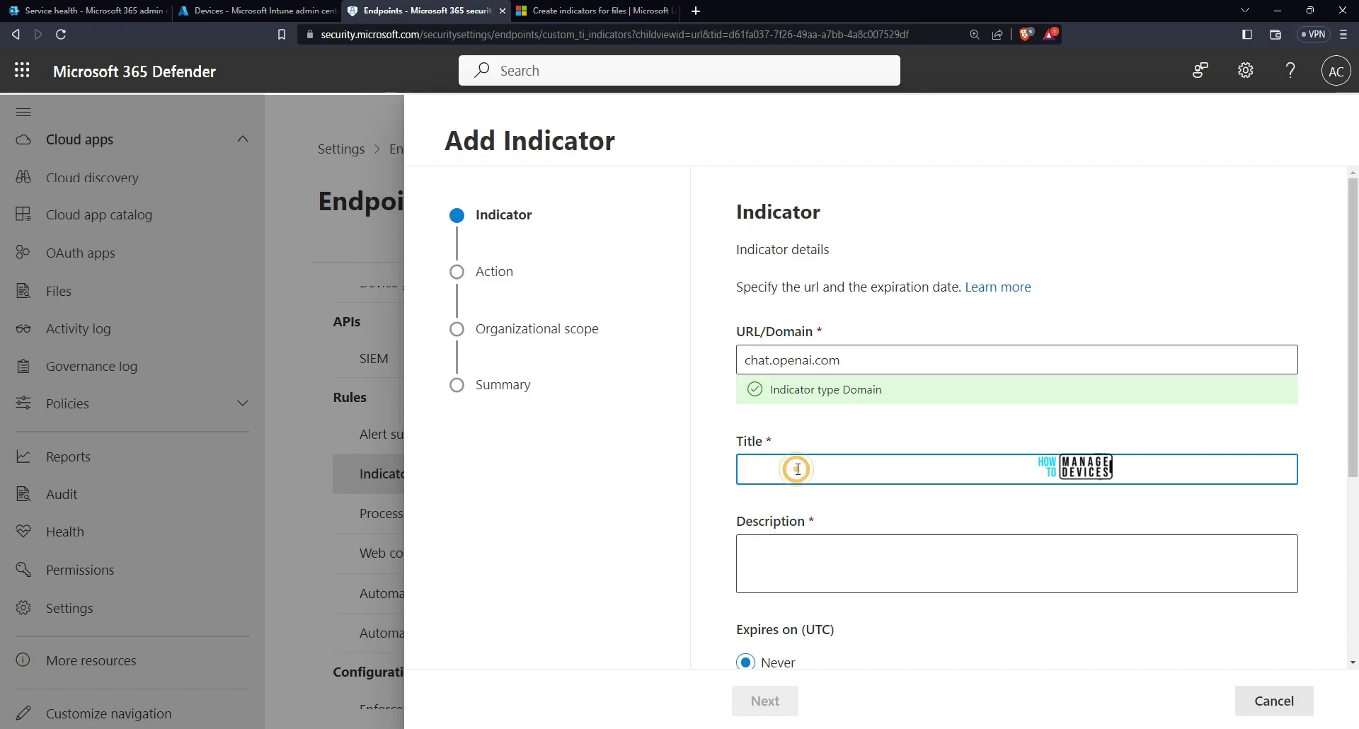
{"action": "type", "text": "Cha"}
{"action": "type", "text": "tGPT Domain"}
{"action": "left_click", "coordinate": [853, 559]}
{"action": "type", "text": "chat.openai.com is AI based Chat solution"}
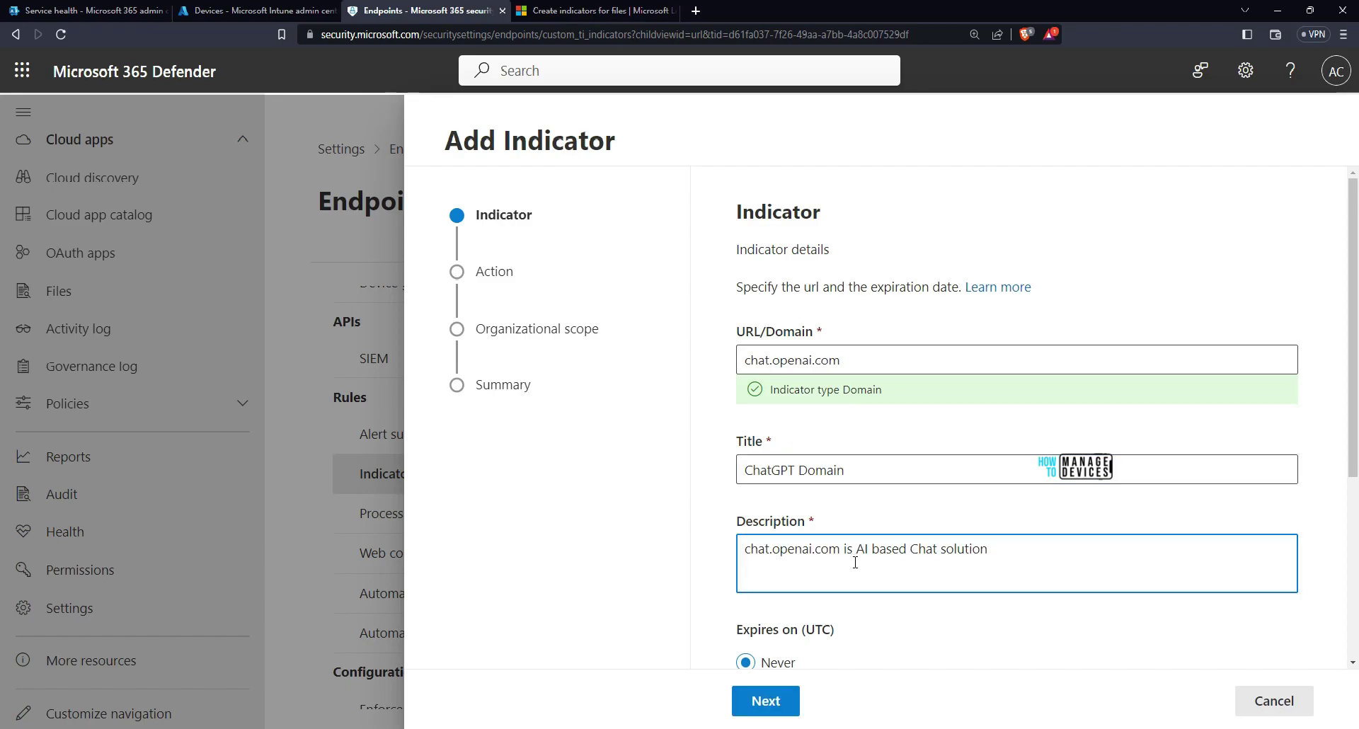
{"action": "left_click_drag", "start_coordinate": [858, 521], "coordinate": [949, 492]}
{"action": "left_click_drag", "start_coordinate": [852, 445], "coordinate": [906, 405]}
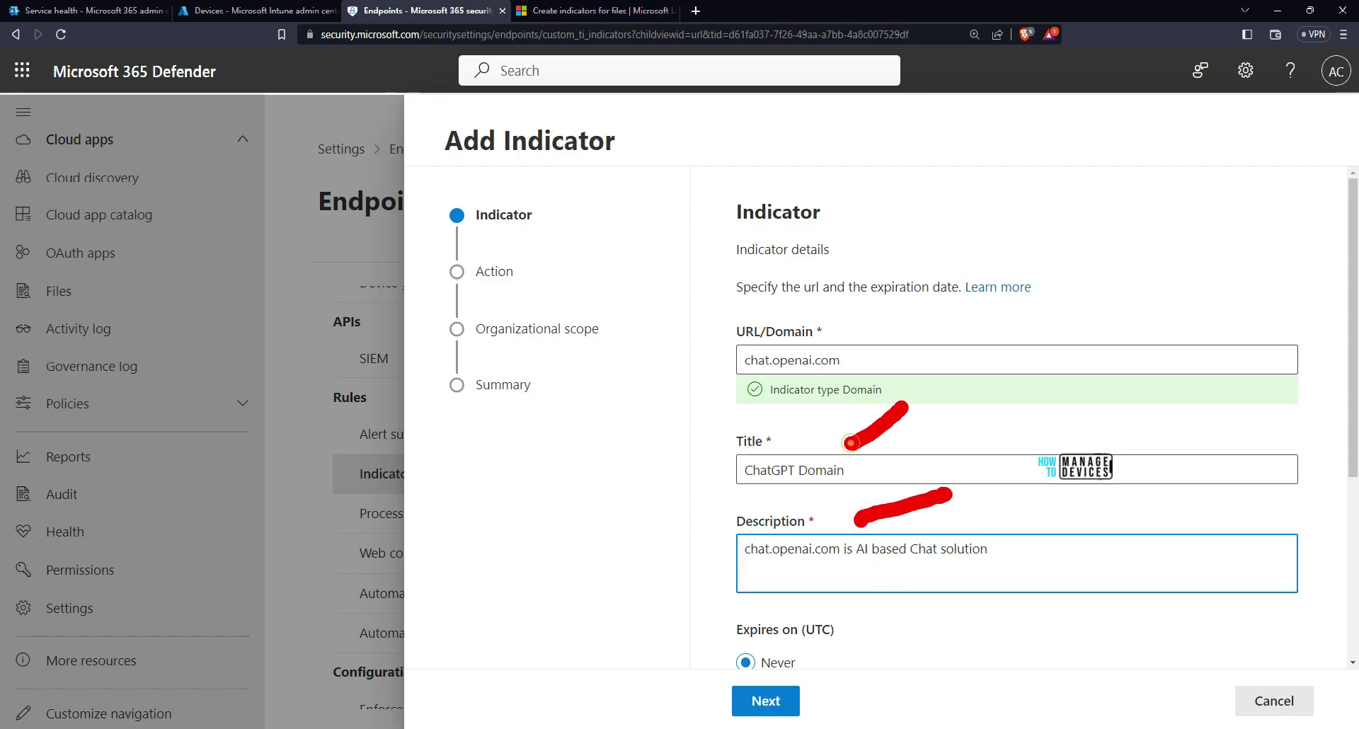
{"action": "left_click_drag", "start_coordinate": [871, 327], "coordinate": [927, 299]}
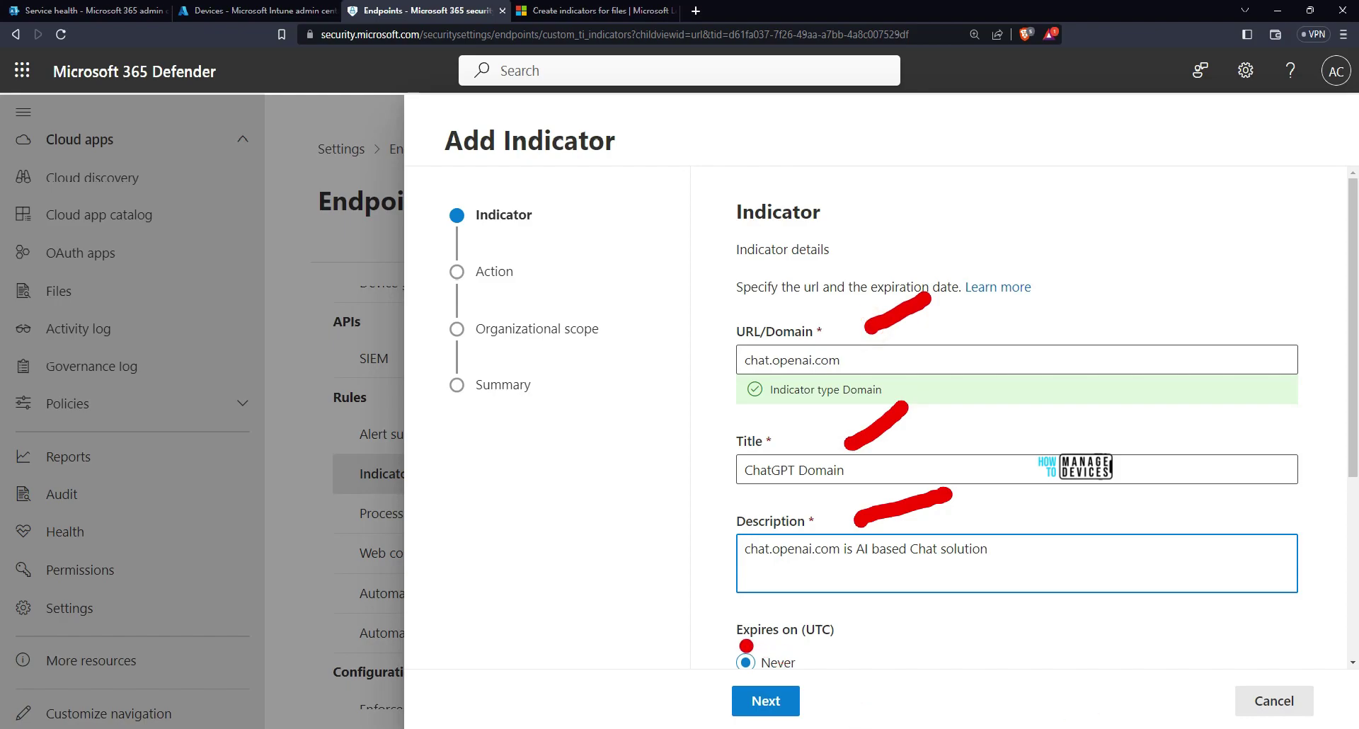
{"action": "left_click_drag", "start_coordinate": [731, 641], "coordinate": [890, 655]}
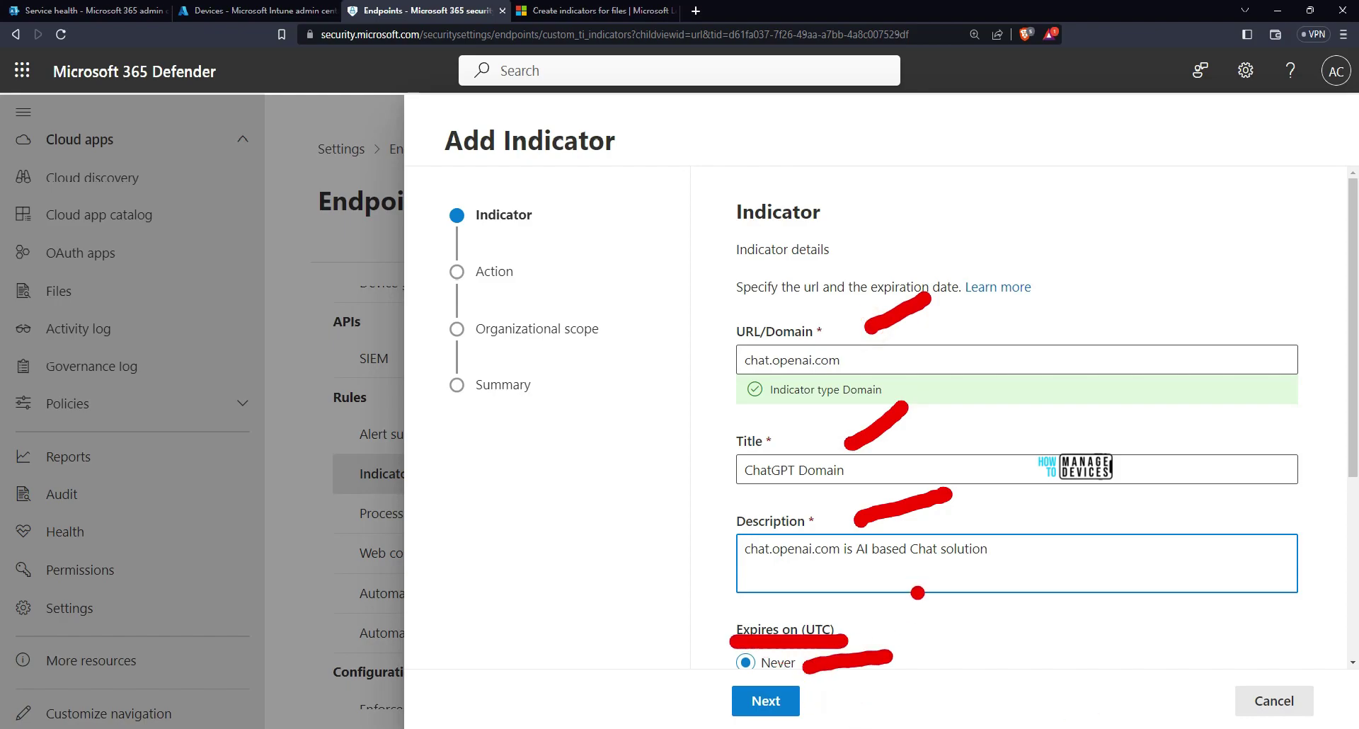
{"action": "left_click_drag", "start_coordinate": [920, 591], "coordinate": [867, 641]}
{"action": "left_click", "coordinate": [766, 701]}
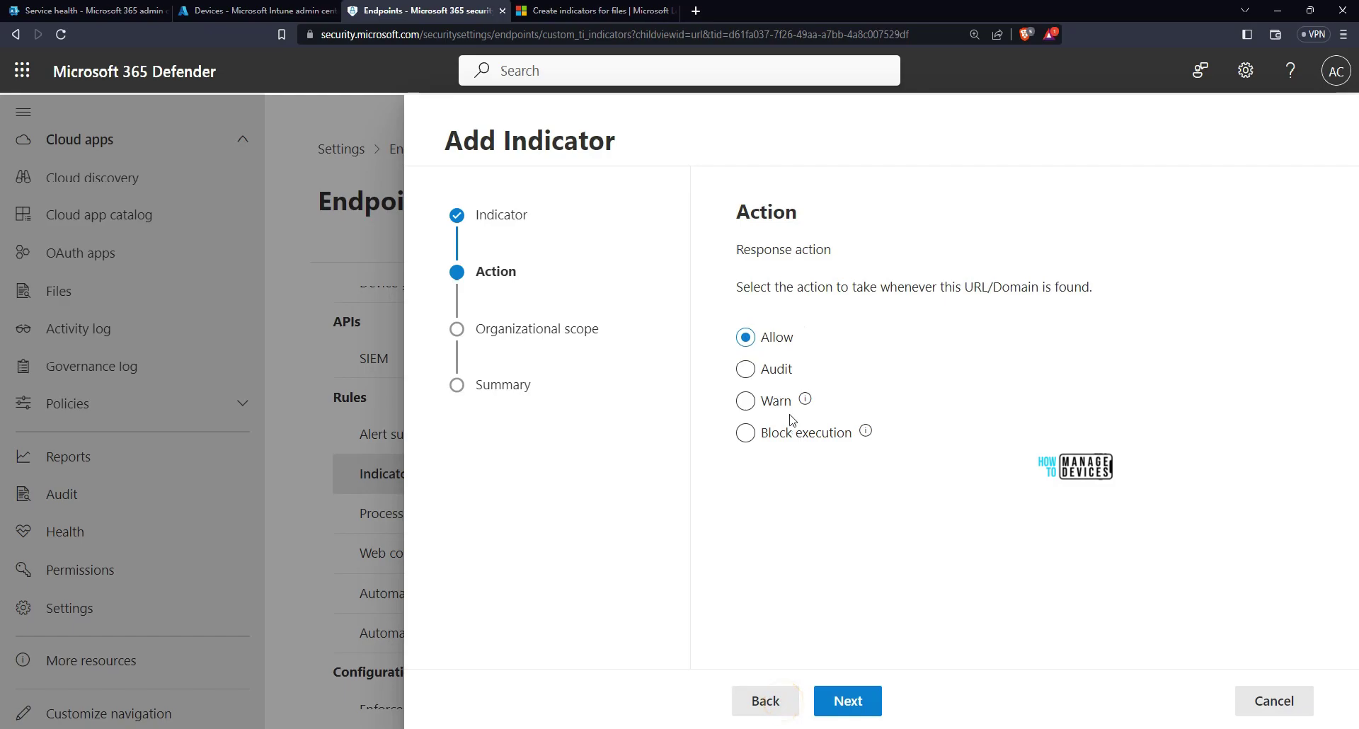
- Choose Warn as the response action for the chat.openai.com domain indicator and continue to its action settings
{"action": "left_click", "coordinate": [768, 402]}
{"action": "mouse_move", "coordinate": [626, 496]}
{"action": "left_mouse_down"}
{"action": "mouse_move", "coordinate": [711, 416]}
{"action": "mouse_move", "coordinate": [716, 448]}
{"action": "mouse_move", "coordinate": [955, 455]}
{"action": "left_mouse_up"}
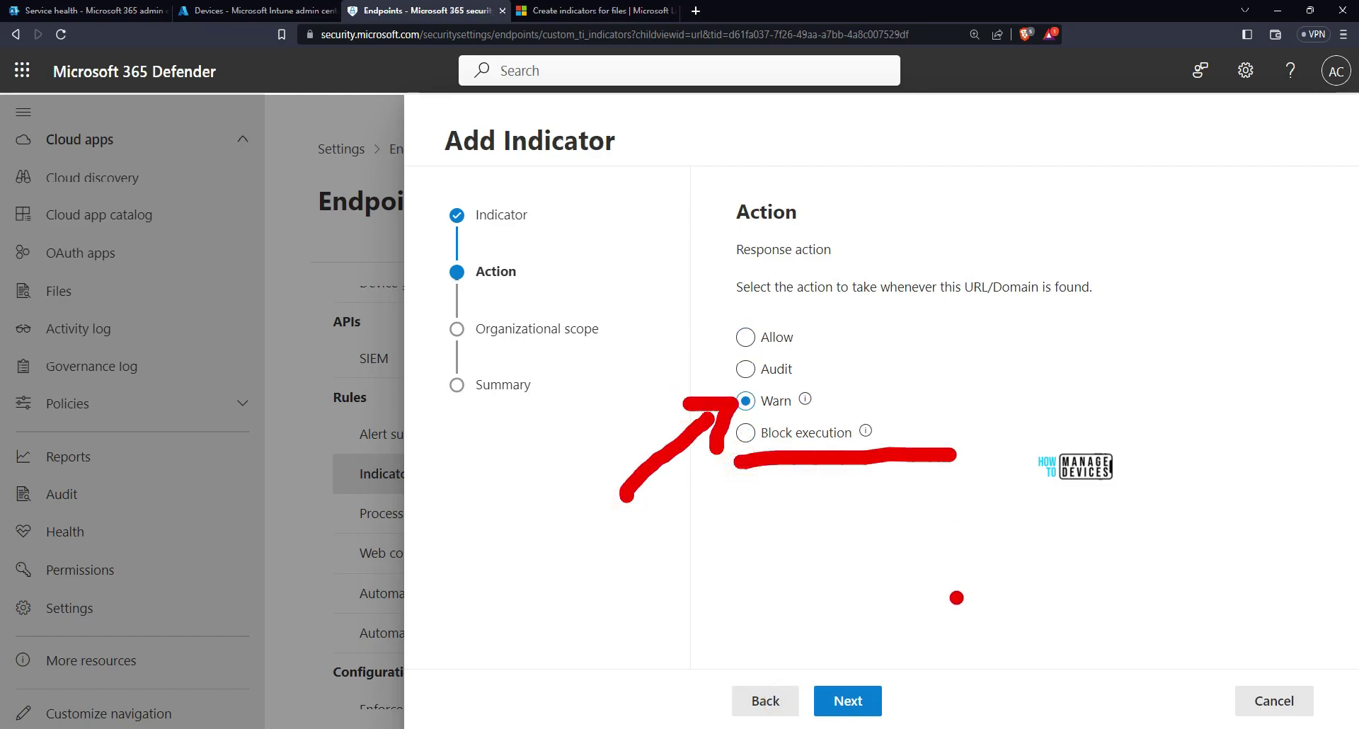
{"action": "key", "text": "e"}
{"action": "left_click_drag", "start_coordinate": [874, 648], "coordinate": [904, 540]}
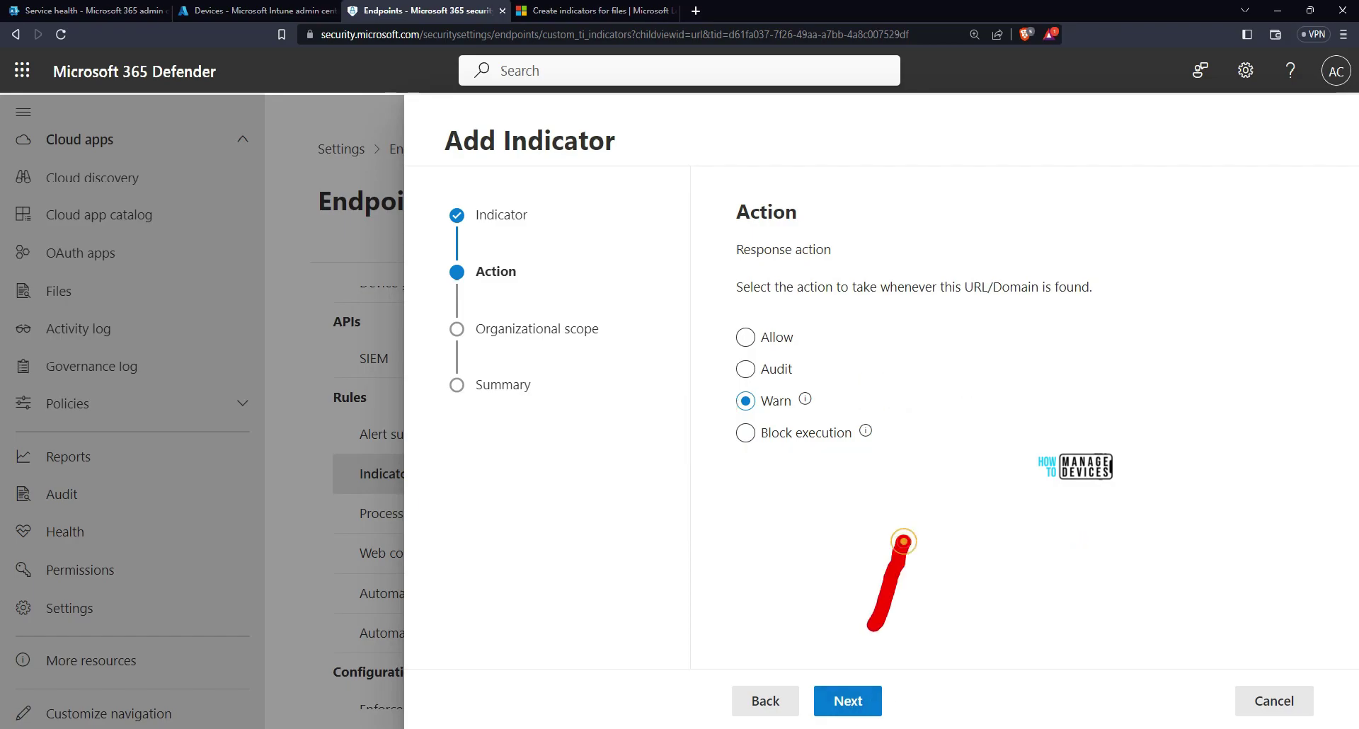
{"action": "mouse_move", "coordinate": [845, 614]}
{"action": "left_mouse_down"}
{"action": "mouse_move", "coordinate": [876, 652]}
{"action": "mouse_move", "coordinate": [917, 616]}
{"action": "left_mouse_up"}
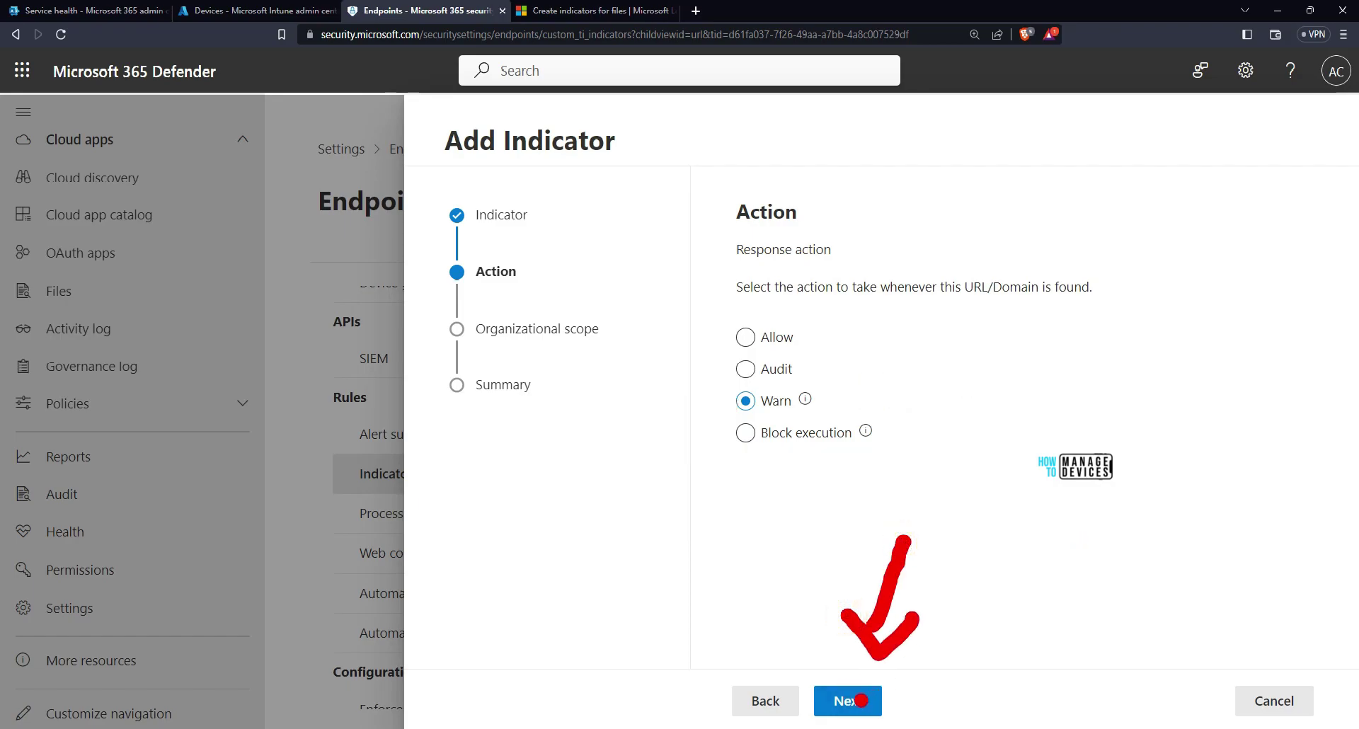
{"action": "key", "text": "Escape"}
{"action": "left_click", "coordinate": [857, 700]}
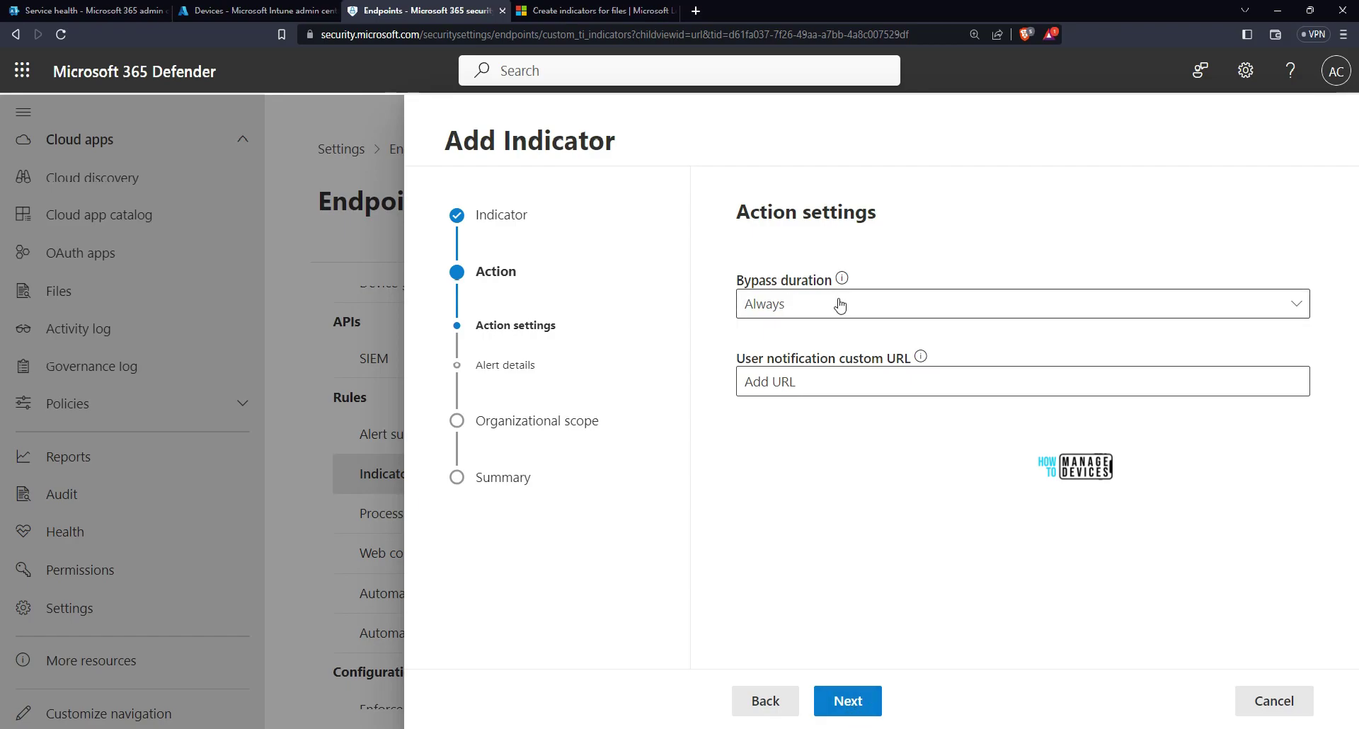
- Accept Always as the bypass duration and continue without a custom notification URL or alert generation
{"action": "mouse_move", "coordinate": [633, 389]}
{"action": "left_mouse_down"}
{"action": "mouse_move", "coordinate": [651, 361]}
{"action": "mouse_move", "coordinate": [729, 319]}
{"action": "mouse_move", "coordinate": [718, 357]}
{"action": "left_mouse_up"}
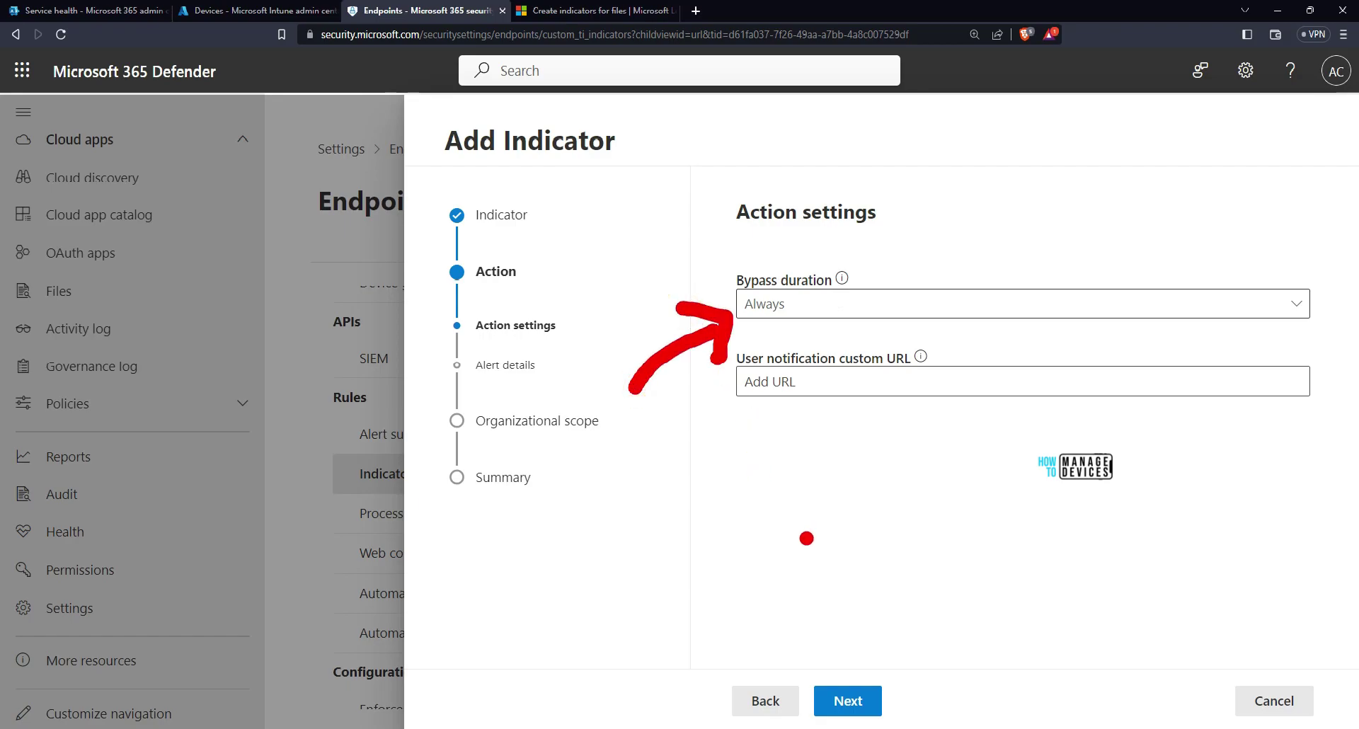
{"action": "left_click", "coordinate": [859, 707]}
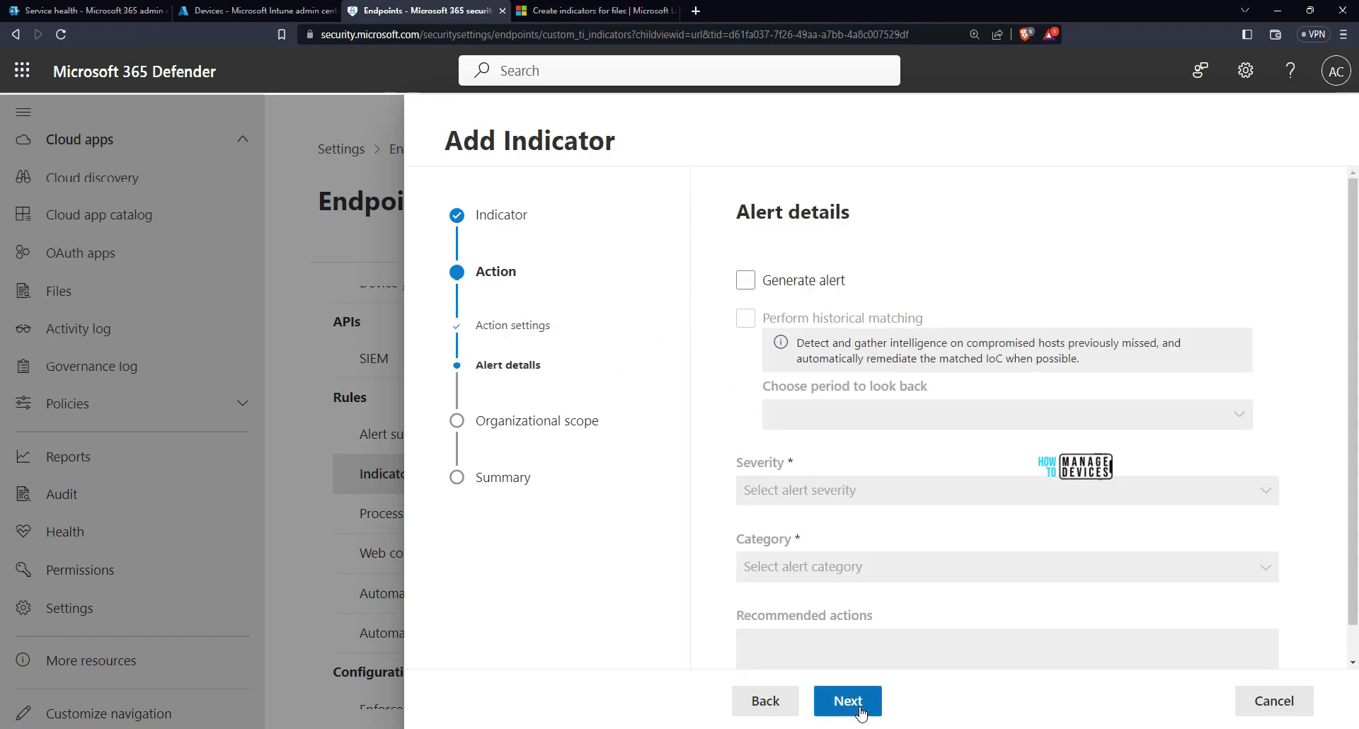
{"action": "left_click", "coordinate": [859, 709]}
- Accept the scope of all devices in the organization, review the summary and submit the chat.openai.com domain indicator
{"action": "left_click_drag", "start_coordinate": [739, 310], "coordinate": [718, 333]}
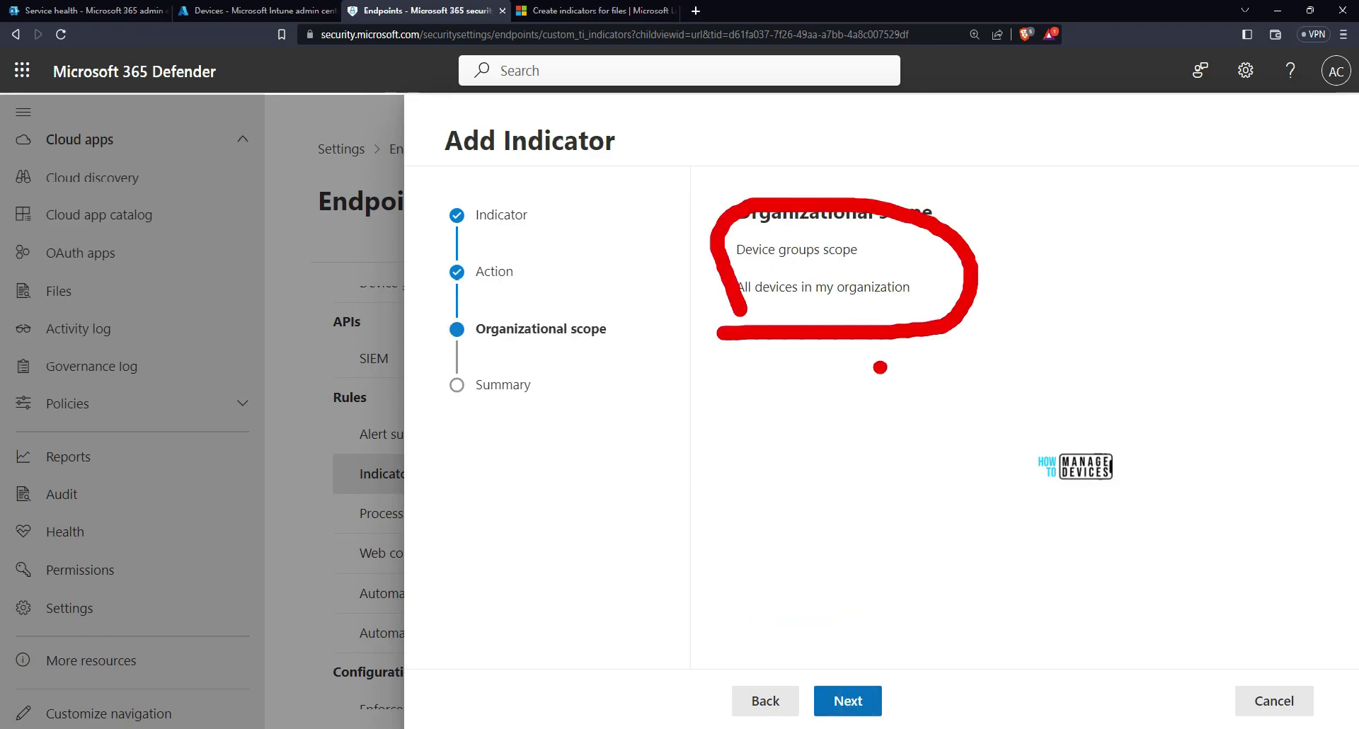
{"action": "left_click", "coordinate": [856, 708]}
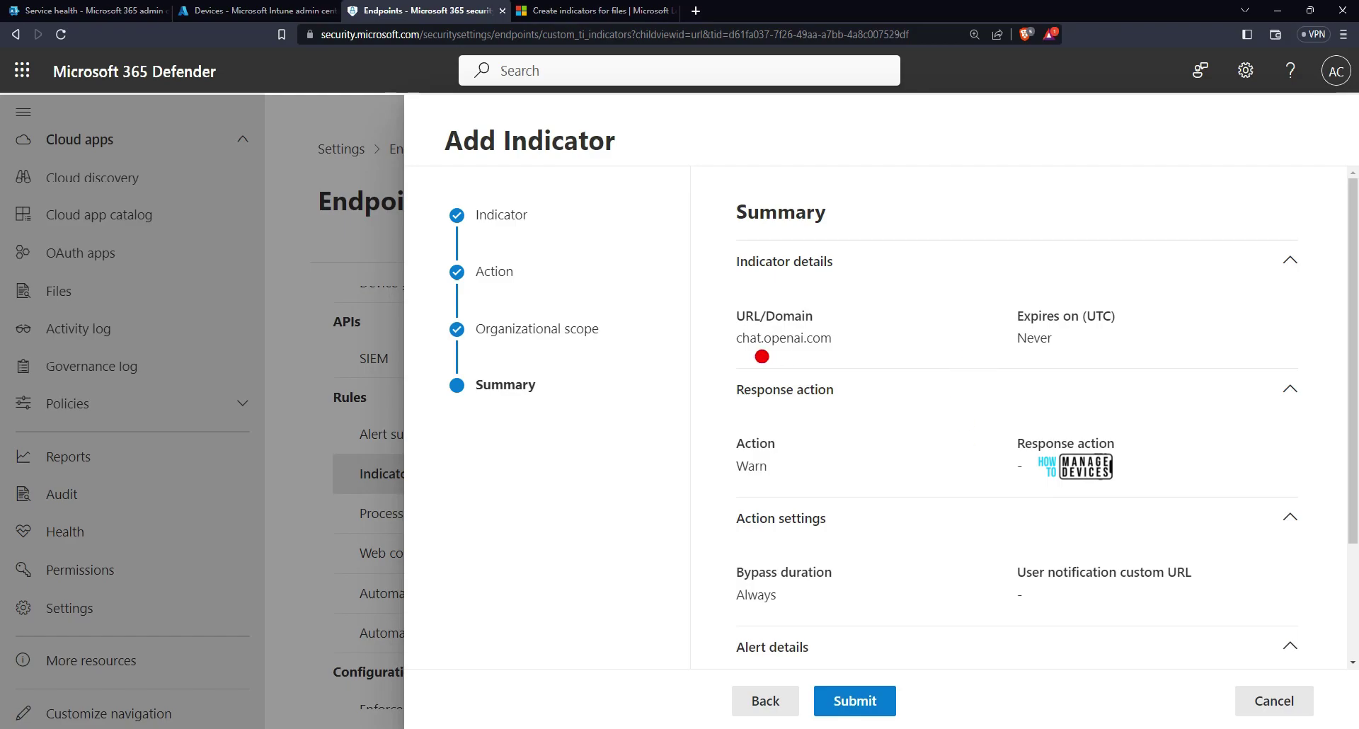
{"action": "mouse_move", "coordinate": [761, 356]}
{"action": "left_mouse_down"}
{"action": "mouse_move", "coordinate": [884, 340]}
{"action": "mouse_move", "coordinate": [739, 357]}
{"action": "left_mouse_up"}
{"action": "mouse_move", "coordinate": [909, 525]}
{"action": "left_mouse_down"}
{"action": "mouse_move", "coordinate": [858, 645]}
{"action": "mouse_move", "coordinate": [828, 635]}
{"action": "left_mouse_up"}
{"action": "left_click", "coordinate": [854, 701]}
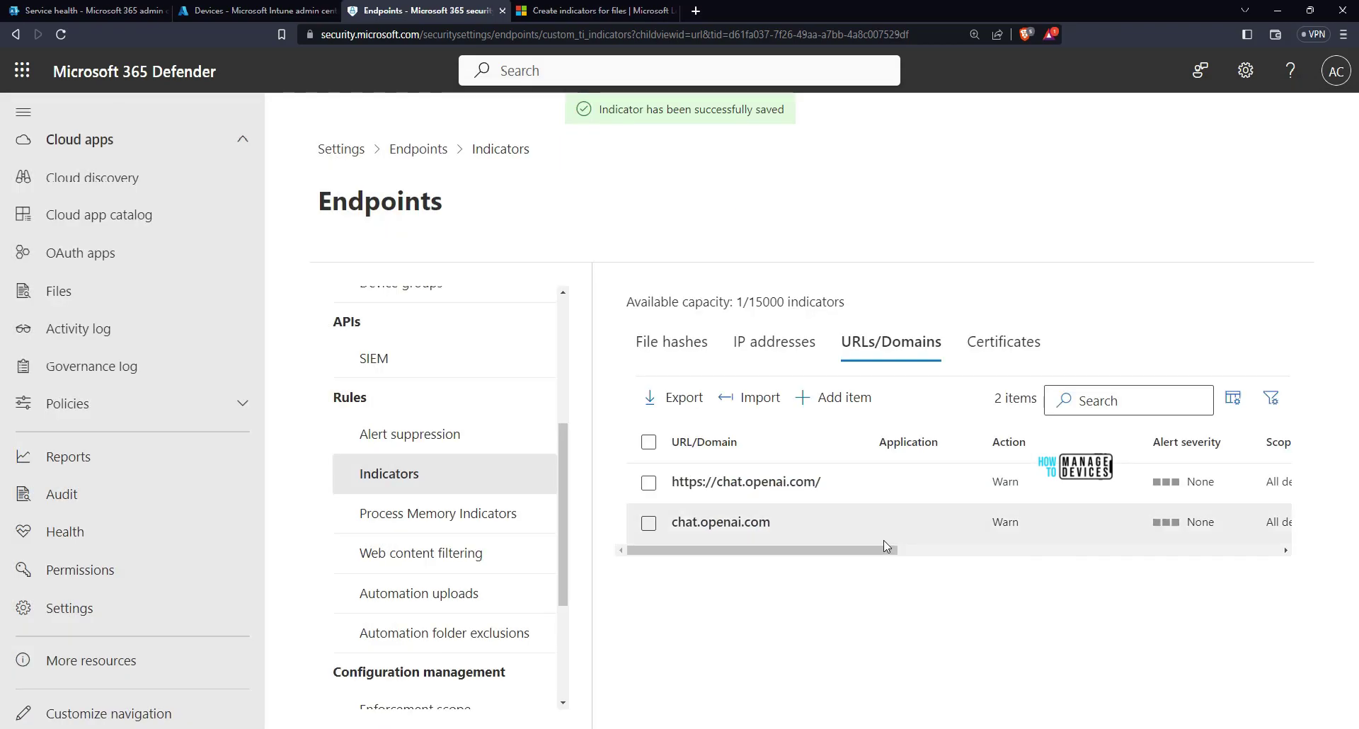
- Open the Advanced features page in the Endpoints settings
{"action": "left_click", "coordinate": [71, 608]}
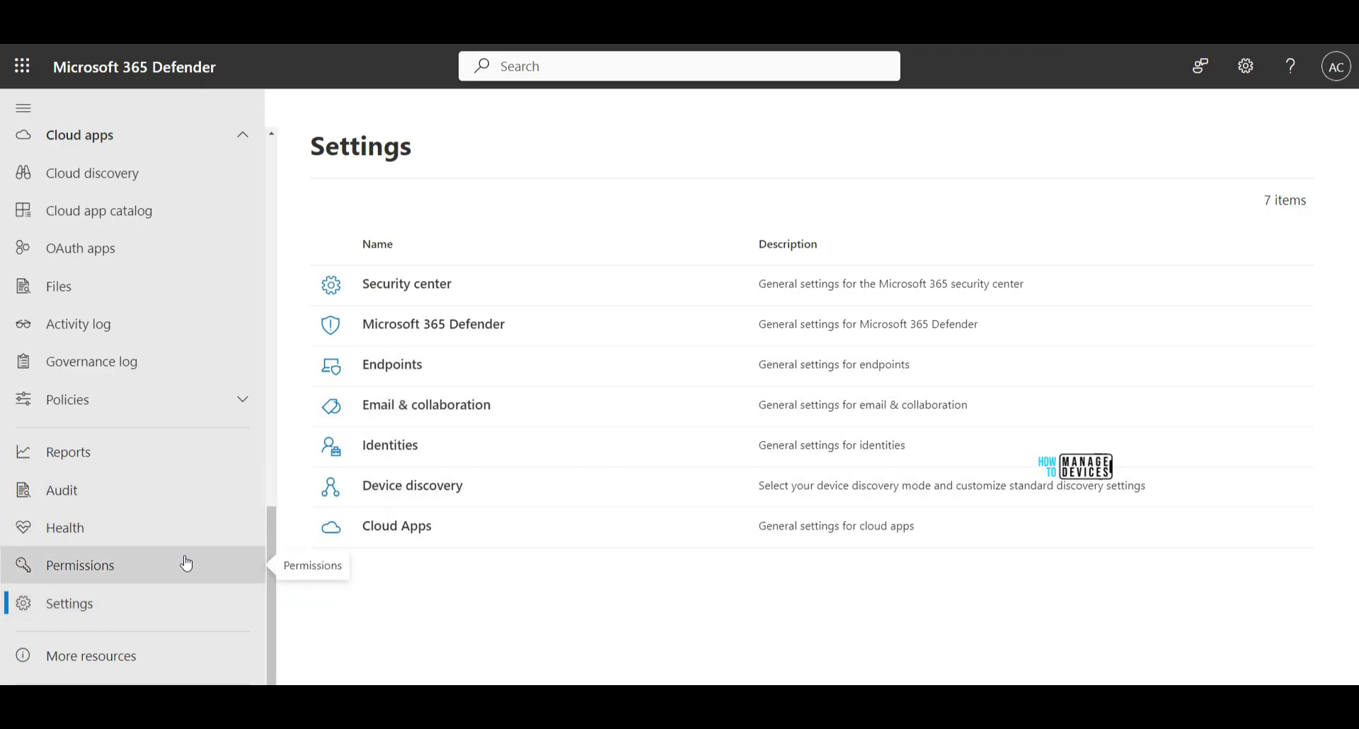
{"action": "left_click_drag", "start_coordinate": [201, 468], "coordinate": [123, 608]}
{"action": "left_click_drag", "start_coordinate": [446, 373], "coordinate": [597, 363]}
{"action": "left_click", "coordinate": [467, 366]}
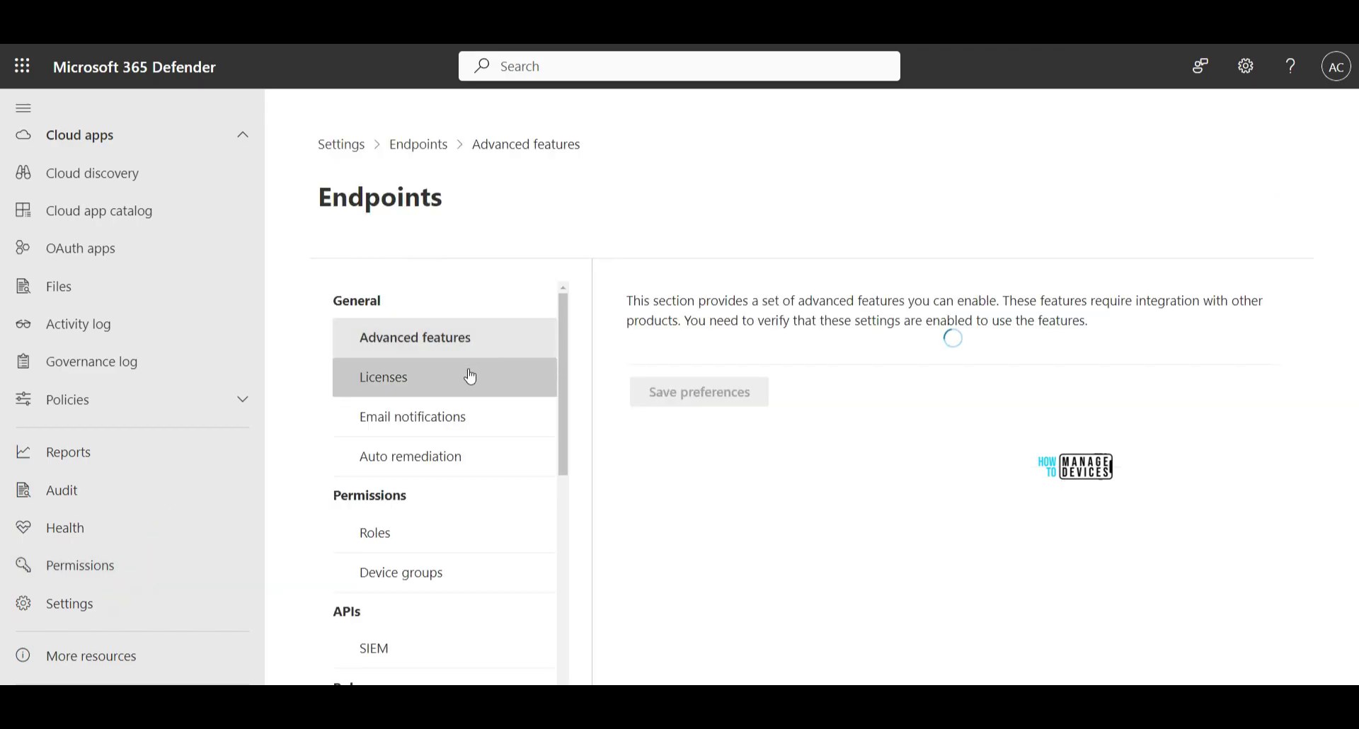
{"action": "left_click_drag", "start_coordinate": [361, 352], "coordinate": [563, 373]}
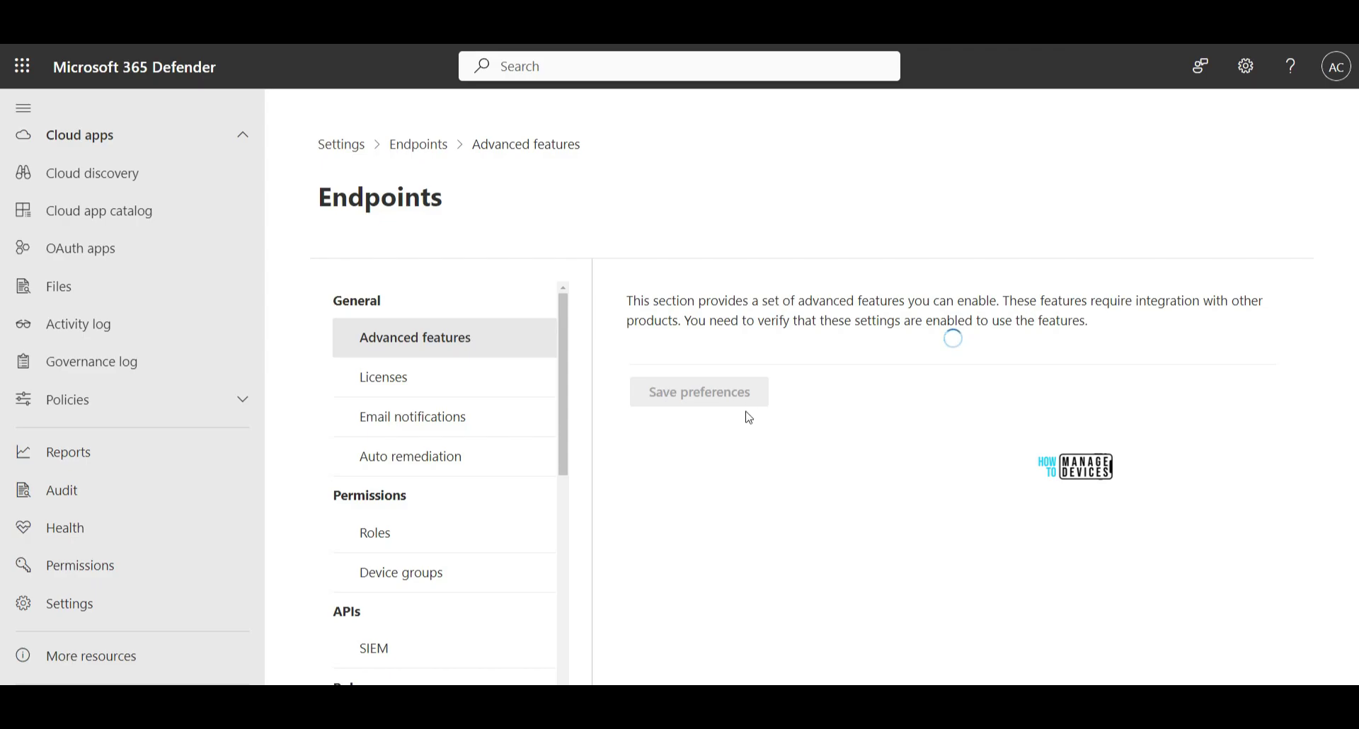
{"action": "mouse_move", "coordinate": [726, 339]}
{"action": "left_mouse_down"}
{"action": "mouse_move", "coordinate": [942, 342]}
{"action": "mouse_move", "coordinate": [775, 286]}
{"action": "left_mouse_up"}
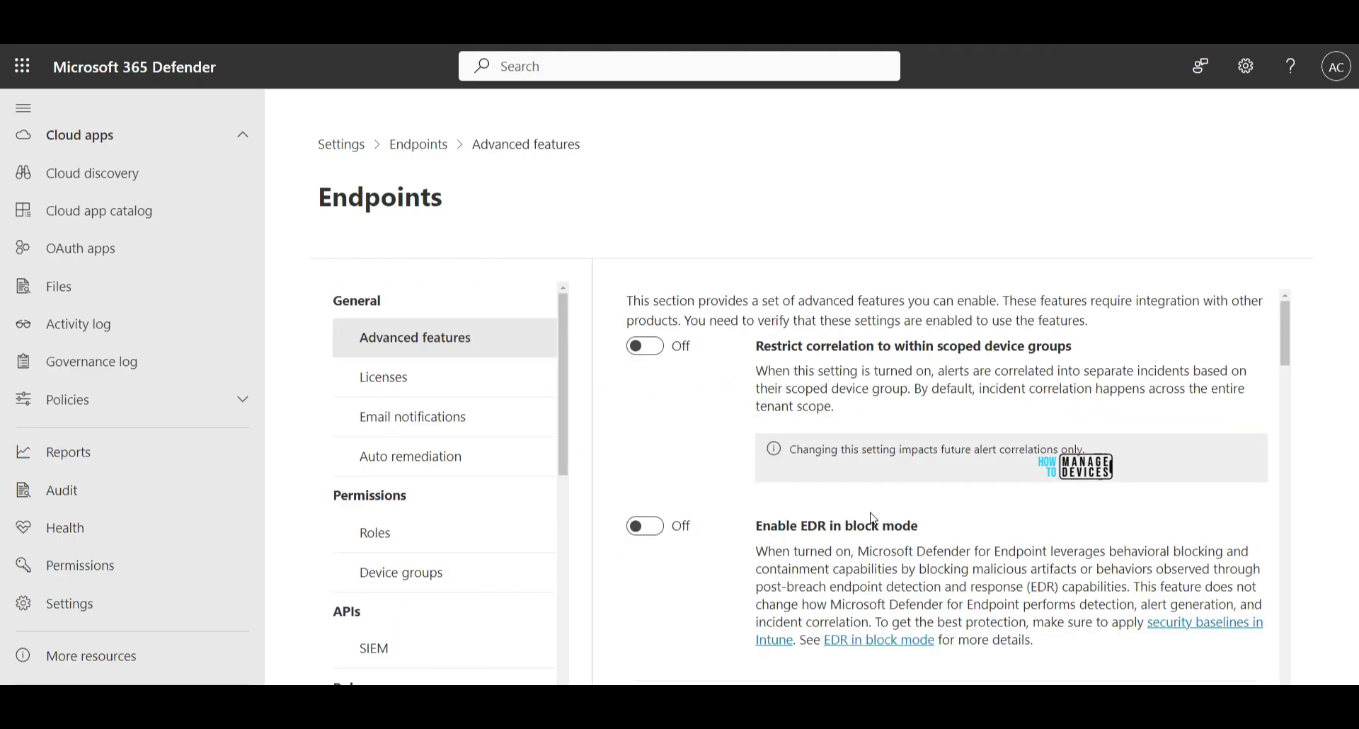
- Turn on Custom network indicators in the endpoint advanced features
{"action": "scroll", "coordinate": [876, 520], "scroll_direction": "down", "scroll_amount": 5}
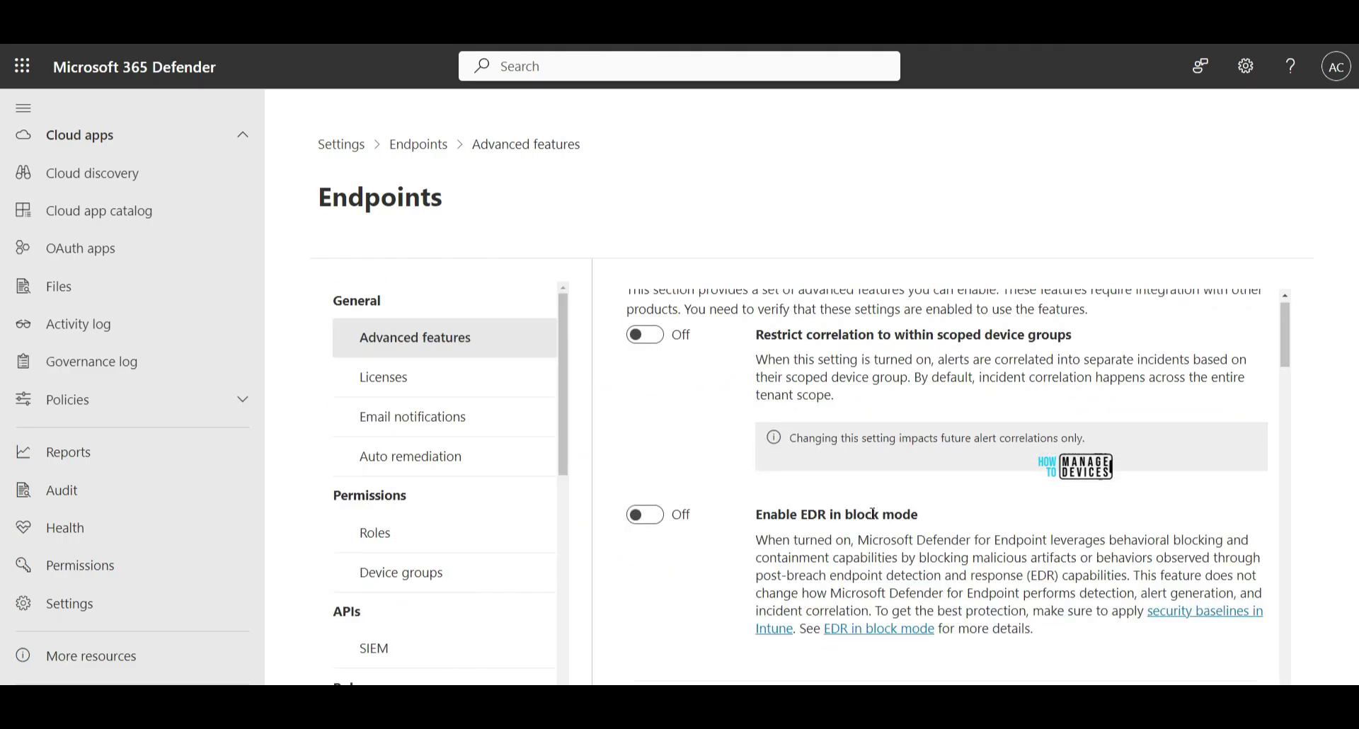
{"action": "scroll", "coordinate": [876, 520], "scroll_direction": "down", "scroll_amount": 2}
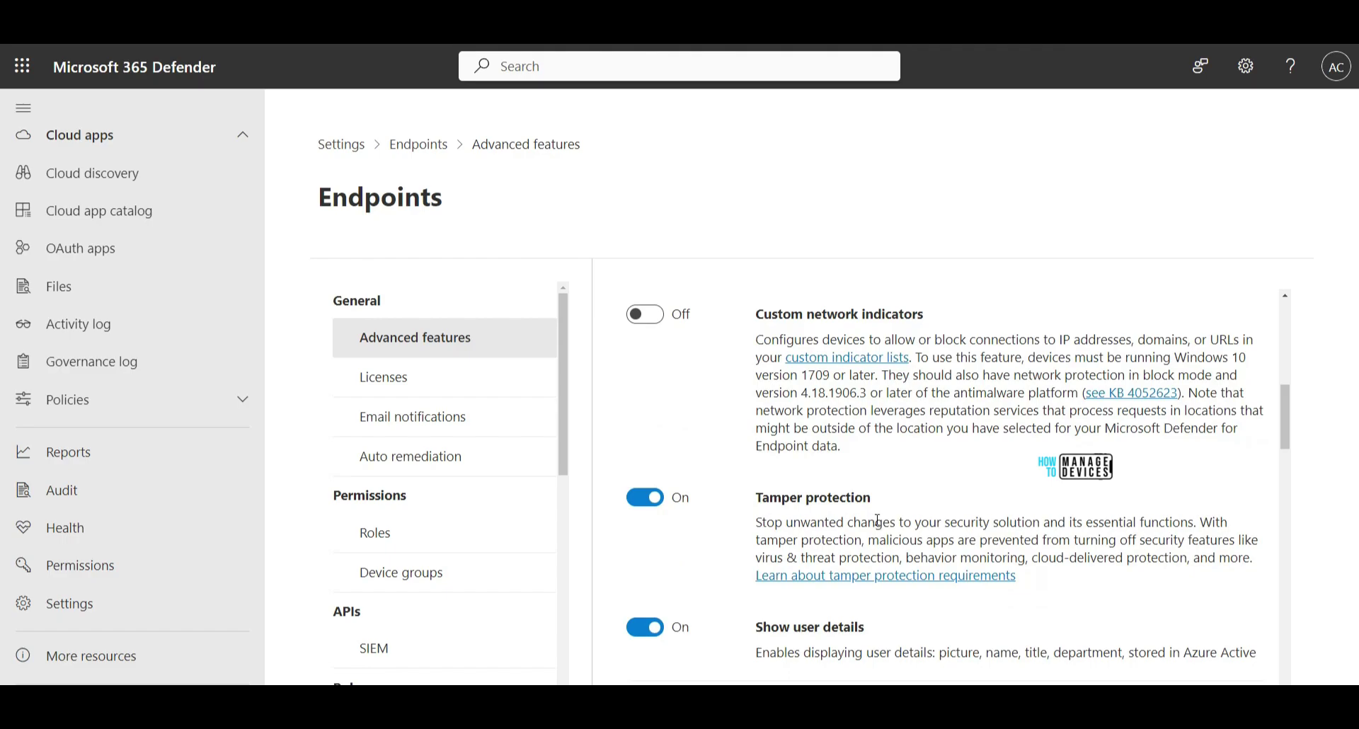
{"action": "scroll", "coordinate": [651, 400], "scroll_direction": "up", "scroll_amount": 1}
{"action": "left_click", "coordinate": [650, 396]}
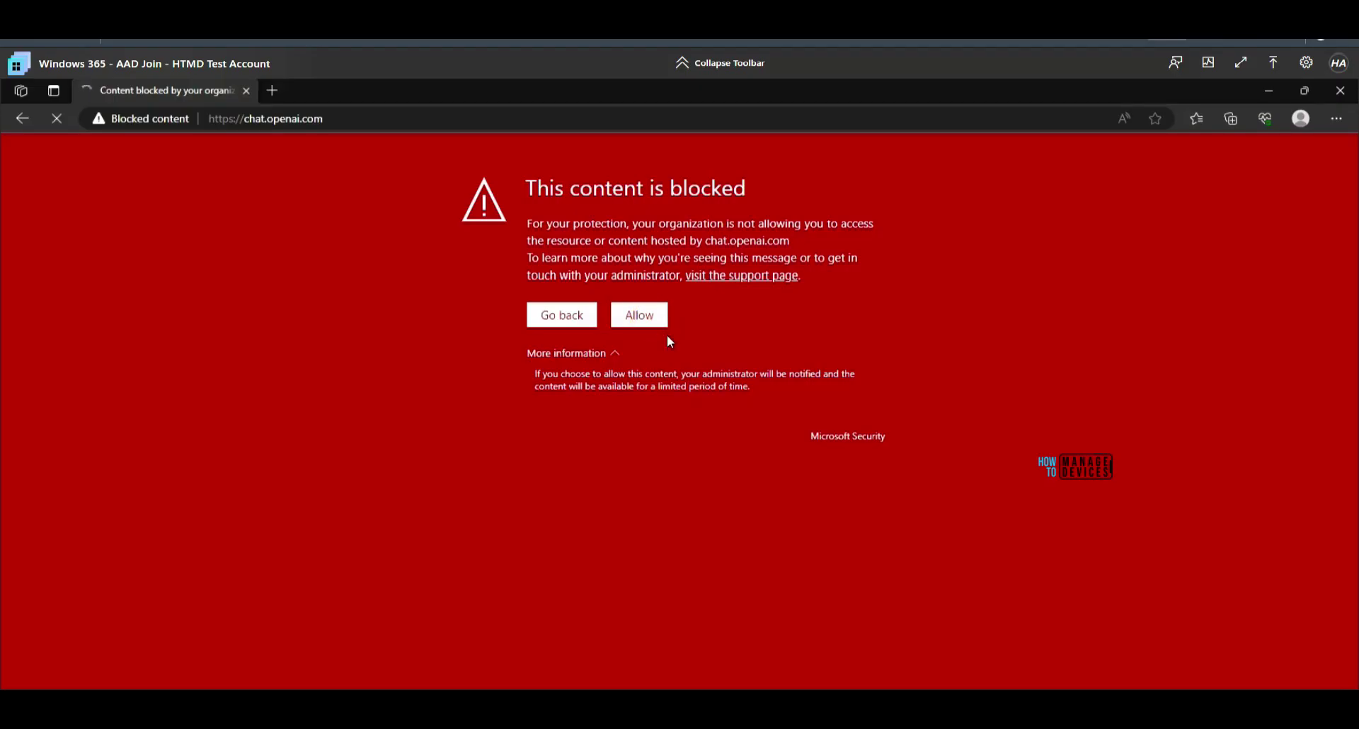
- Switch to the Windows 365 test browser and allow the blocked chat.openai.com content
{"action": "left_click", "coordinate": [638, 313]}
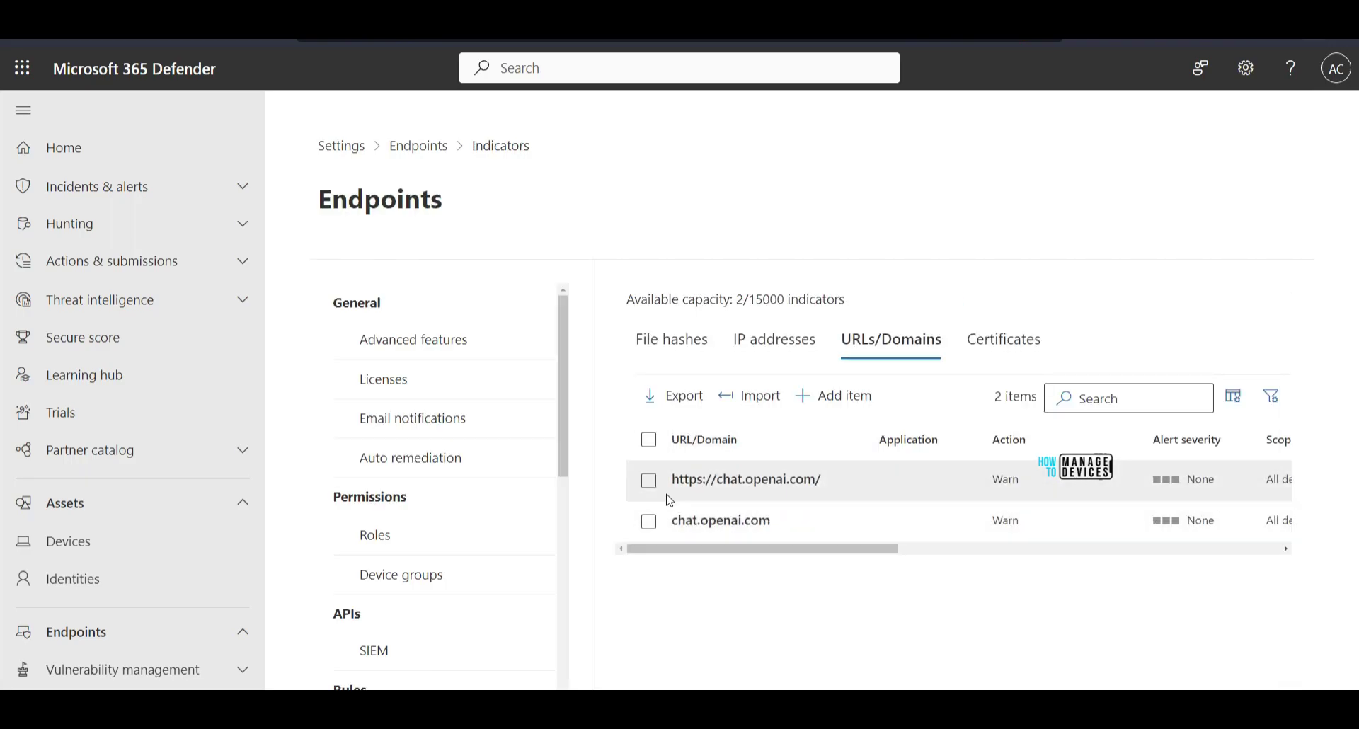
{"action": "left_click", "coordinate": [649, 488]}
{"action": "left_click", "coordinate": [732, 479]}
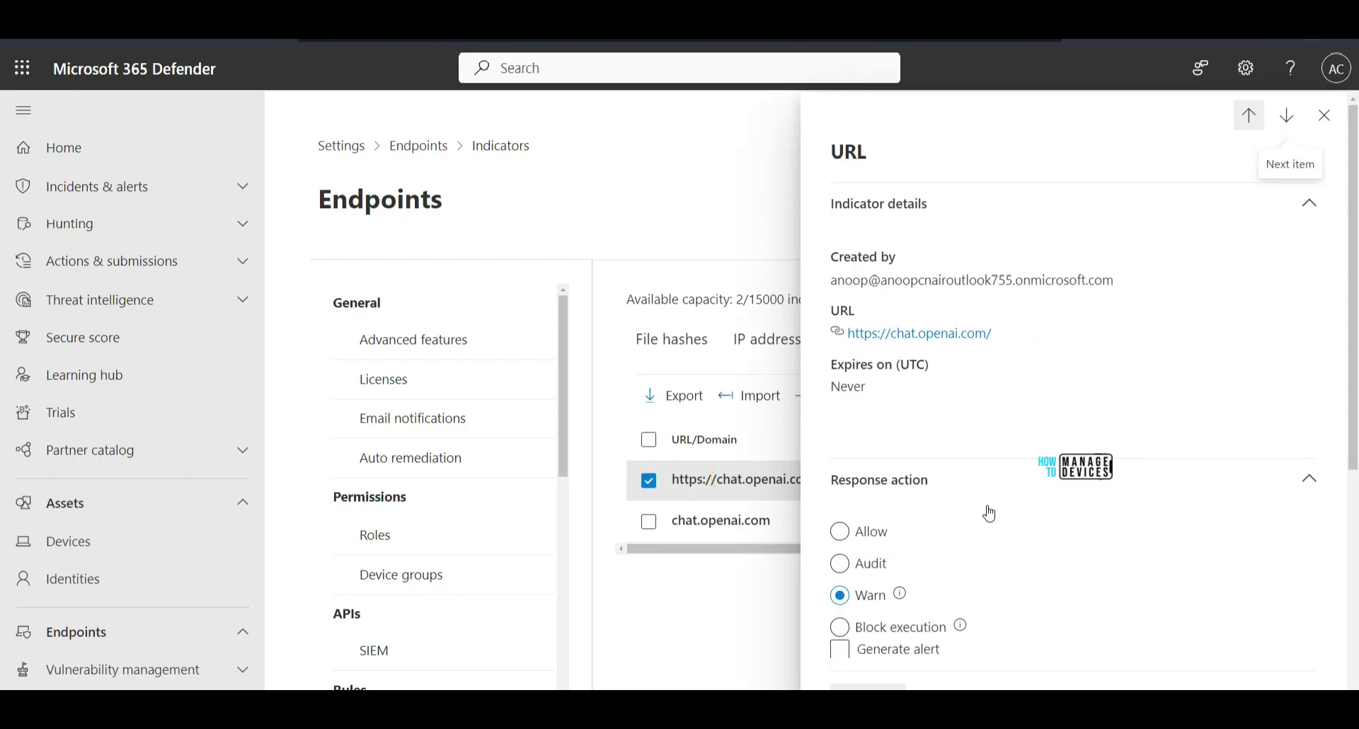
{"action": "left_click", "coordinate": [890, 556]}
{"action": "scroll", "coordinate": [1046, 618], "scroll_direction": "down", "scroll_amount": 3}
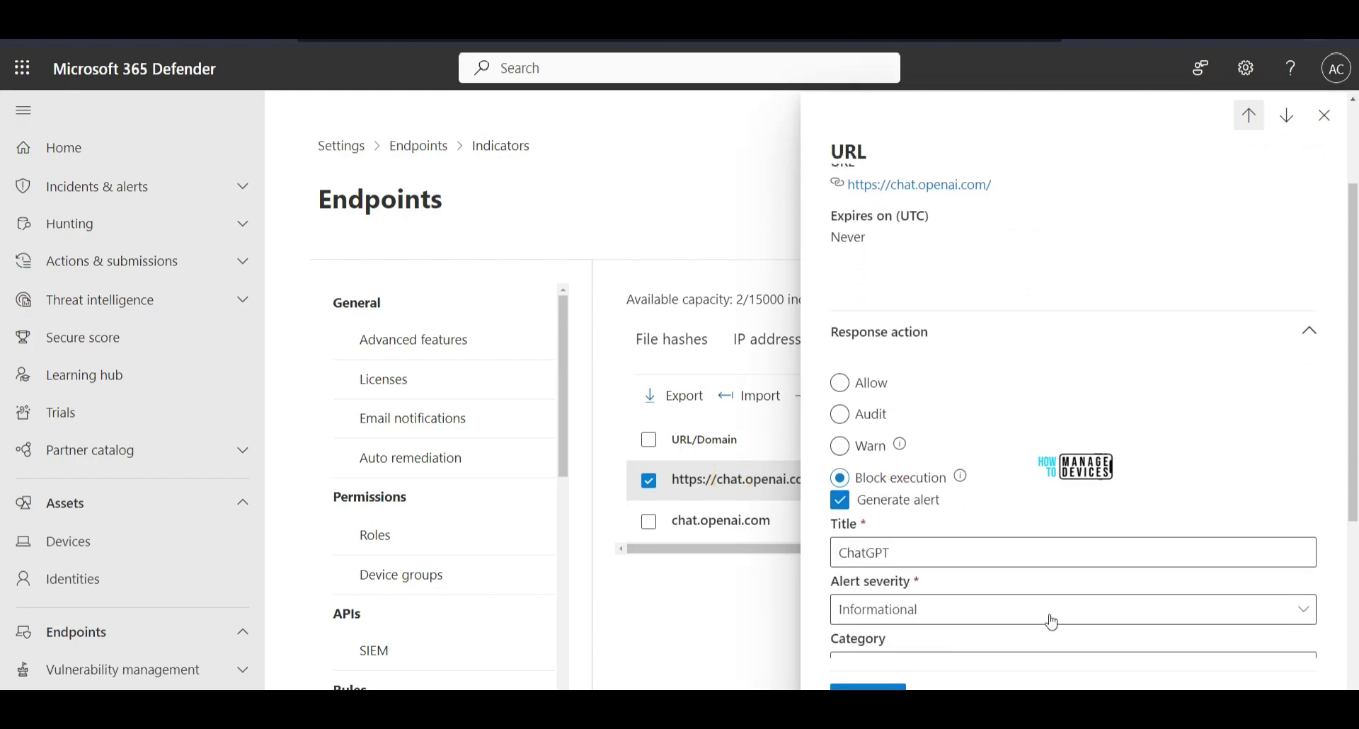
{"action": "left_click", "coordinate": [868, 686]}
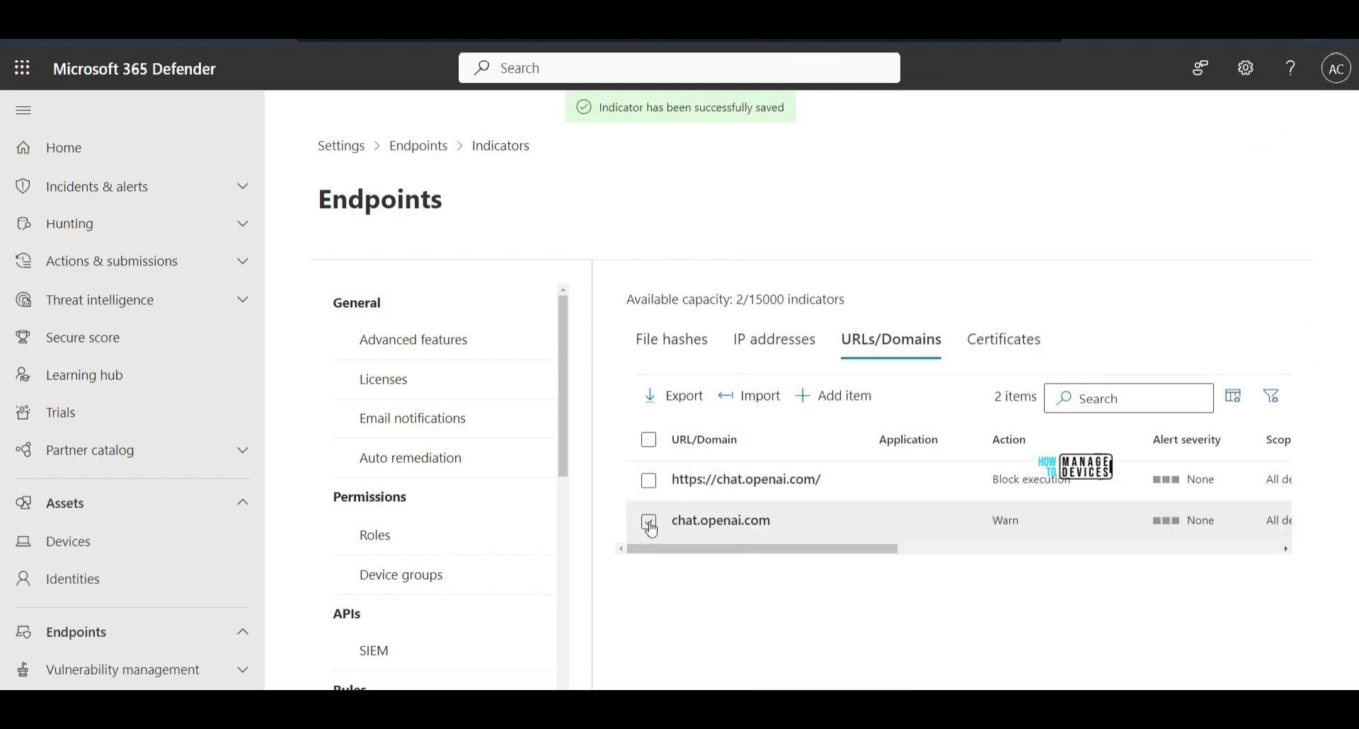
- Change the chat.openai.com domain indicator's response action to Block execution with alert generation and save it
{"action": "left_click", "coordinate": [649, 524]}
{"action": "left_click", "coordinate": [722, 522]}
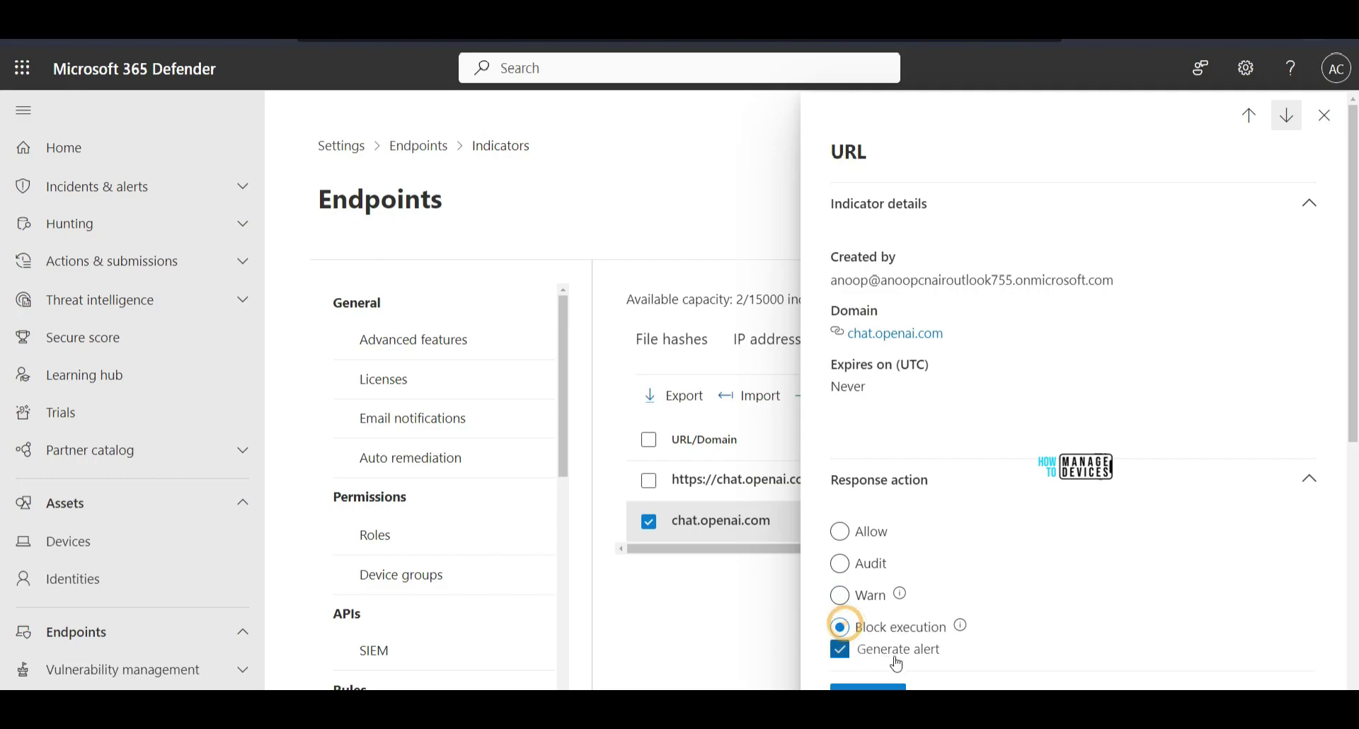
{"action": "scroll", "coordinate": [1014, 659], "scroll_direction": "down", "scroll_amount": 3}
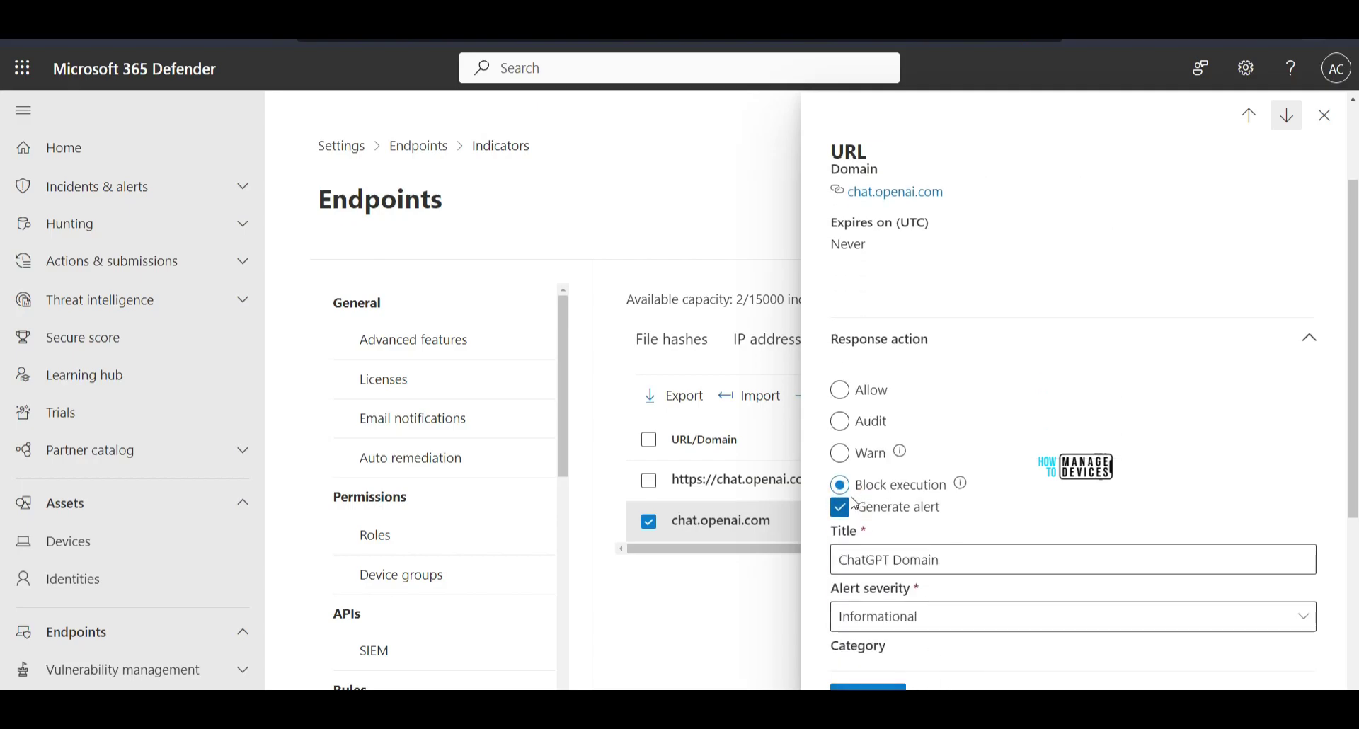
{"action": "key", "text": "Escape"}
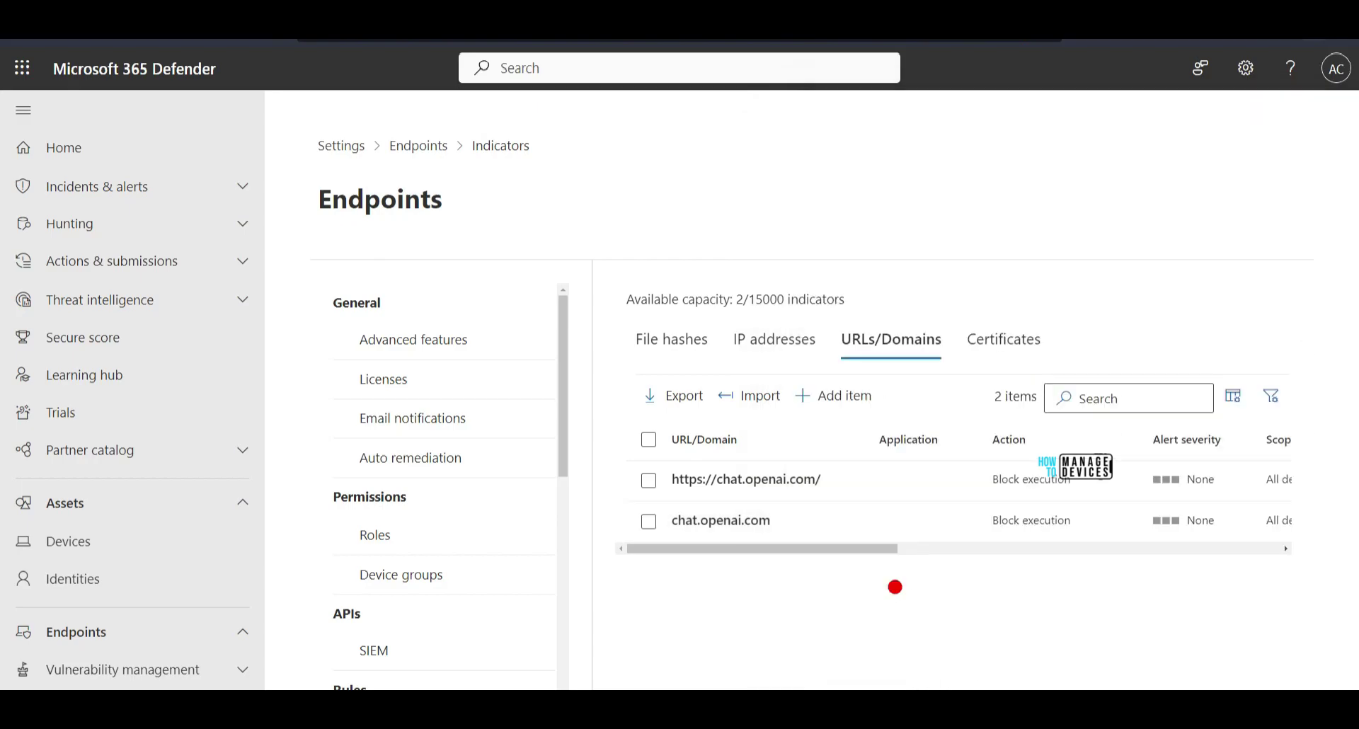
{"action": "mouse_move", "coordinate": [1026, 454]}
{"action": "left_mouse_down"}
{"action": "mouse_move", "coordinate": [1019, 595]}
{"action": "mouse_move", "coordinate": [993, 419]}
{"action": "left_mouse_up"}
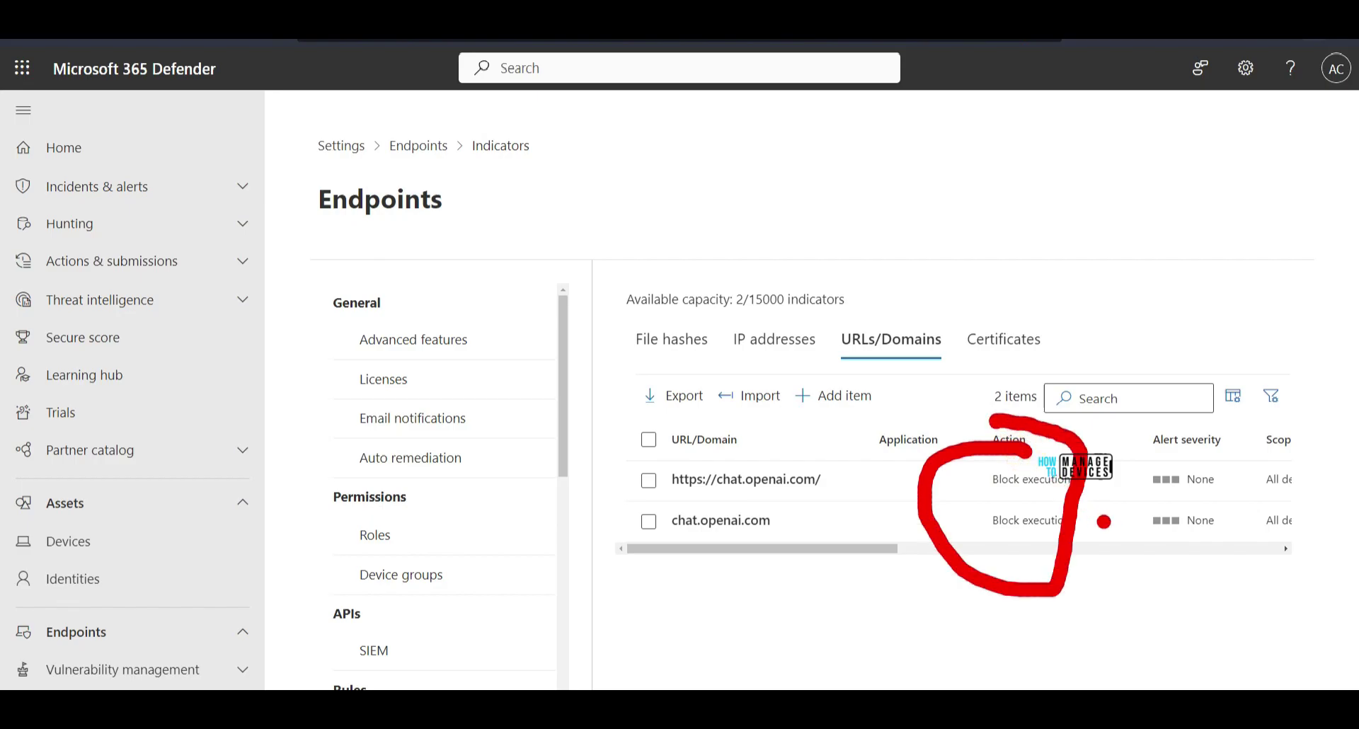
{"action": "key", "text": "Escape"}
{"action": "mouse_move", "coordinate": [1091, 402]}
{"action": "left_mouse_down"}
{"action": "mouse_move", "coordinate": [927, 467]}
{"action": "mouse_move", "coordinate": [1168, 379]}
{"action": "mouse_move", "coordinate": [1068, 369]}
{"action": "left_mouse_up"}
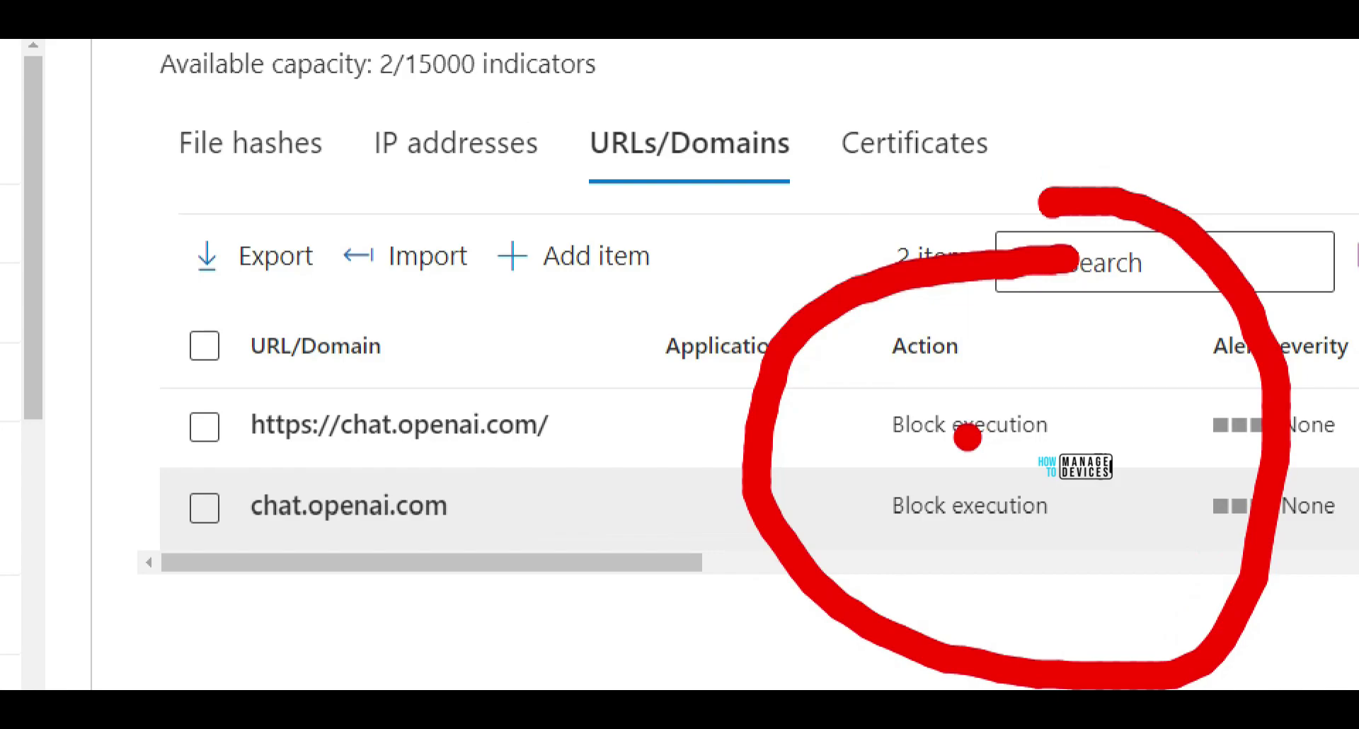
{"action": "left_click_drag", "start_coordinate": [883, 463], "coordinate": [1111, 479]}
{"action": "left_click_drag", "start_coordinate": [873, 541], "coordinate": [1104, 544]}
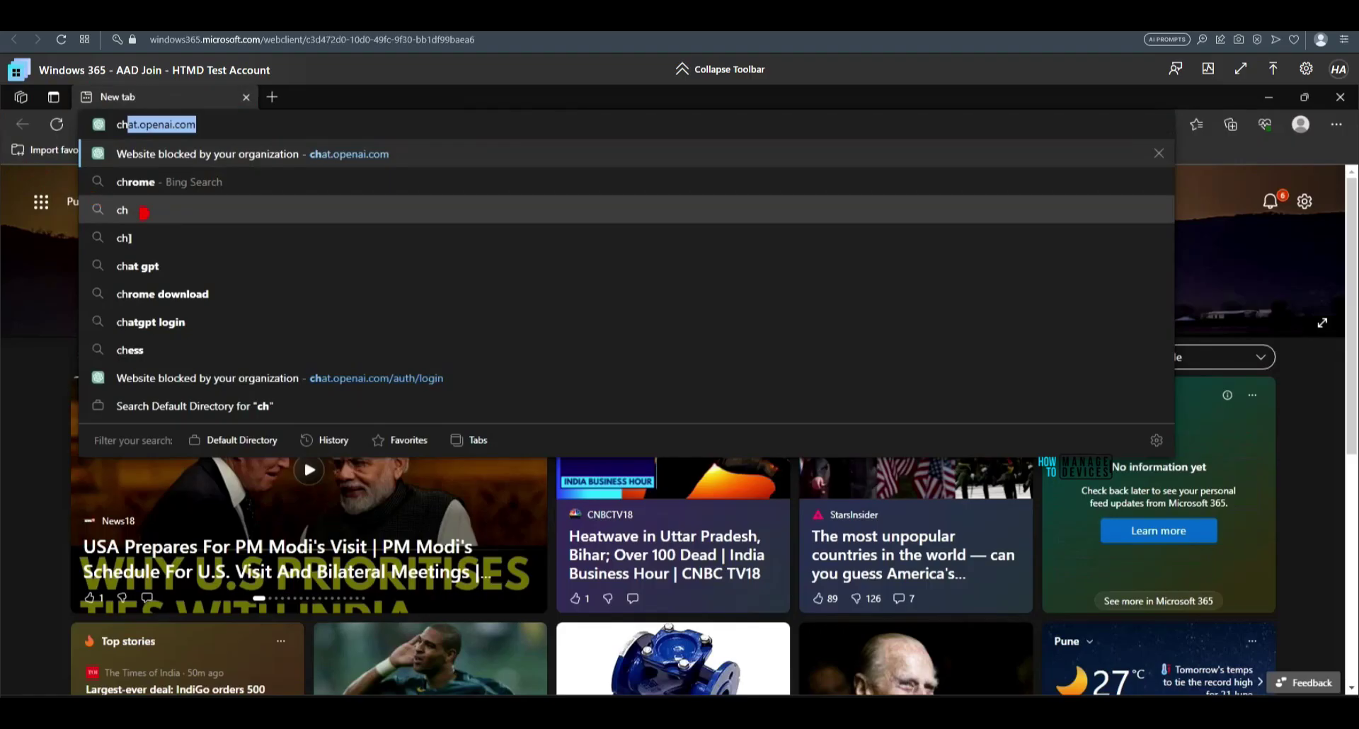
{"action": "mouse_move", "coordinate": [131, 185]}
{"action": "left_mouse_down"}
{"action": "mouse_move", "coordinate": [63, 185]}
{"action": "mouse_move", "coordinate": [209, 142]}
{"action": "mouse_move", "coordinate": [120, 88]}
{"action": "mouse_move", "coordinate": [60, 177]}
{"action": "left_mouse_up"}
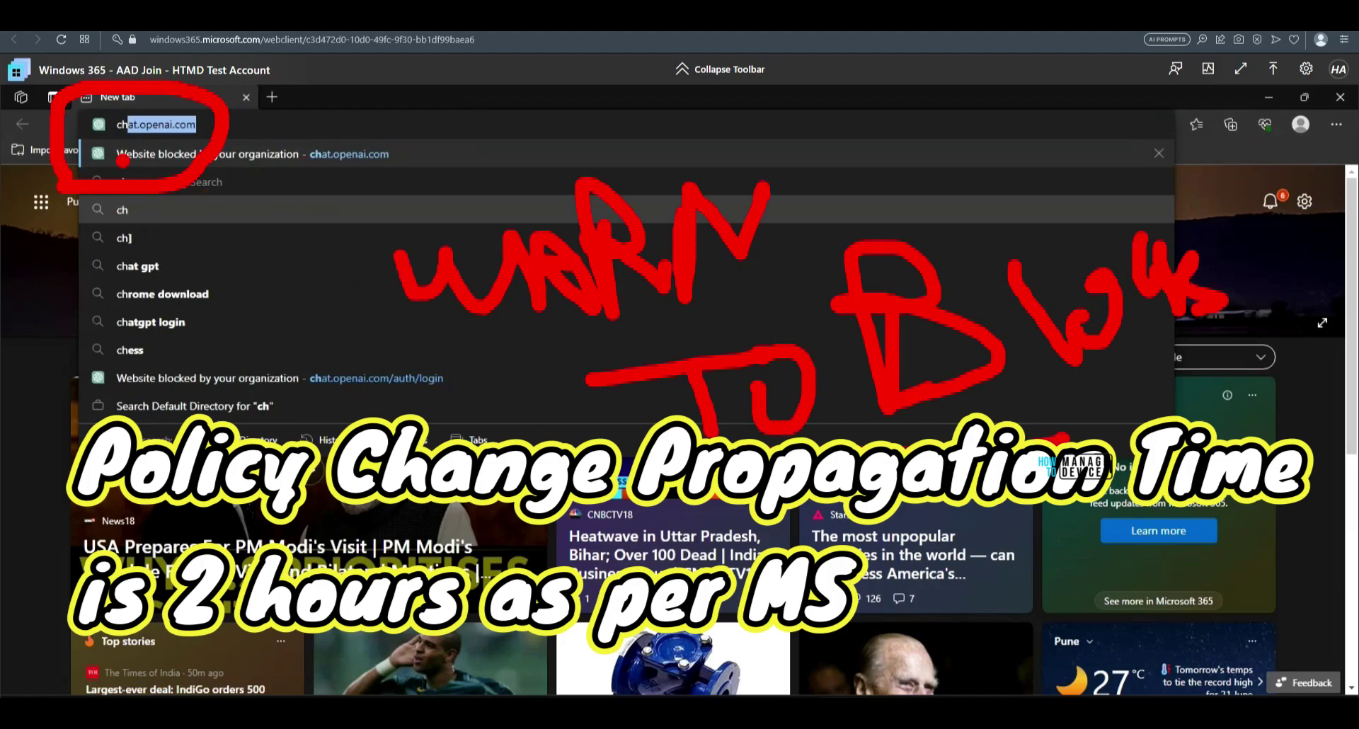
{"action": "left_click_drag", "start_coordinate": [493, 352], "coordinate": [853, 304]}
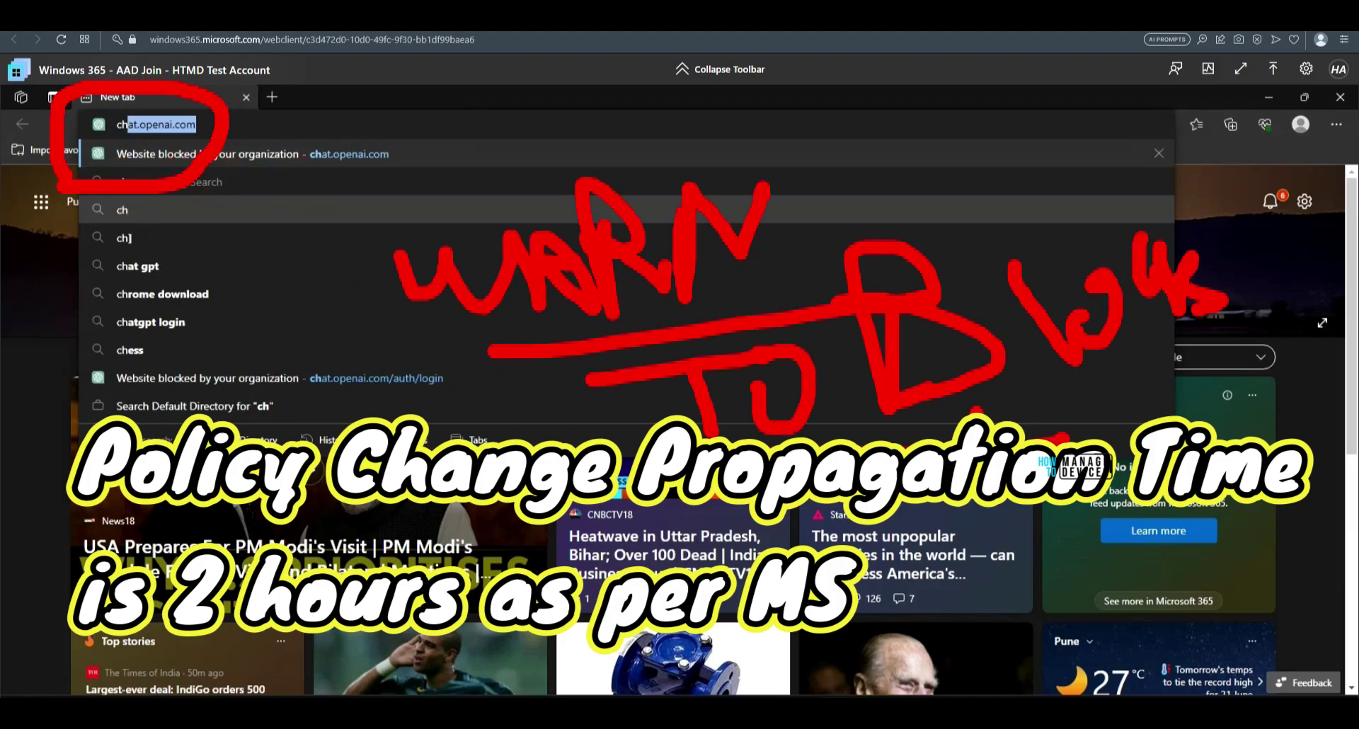
- Load chat.openai.com in Edge on the Windows 365 device, examine the SmartScreen page, and go back
{"action": "left_click_drag", "start_coordinate": [955, 413], "coordinate": [1207, 383]}
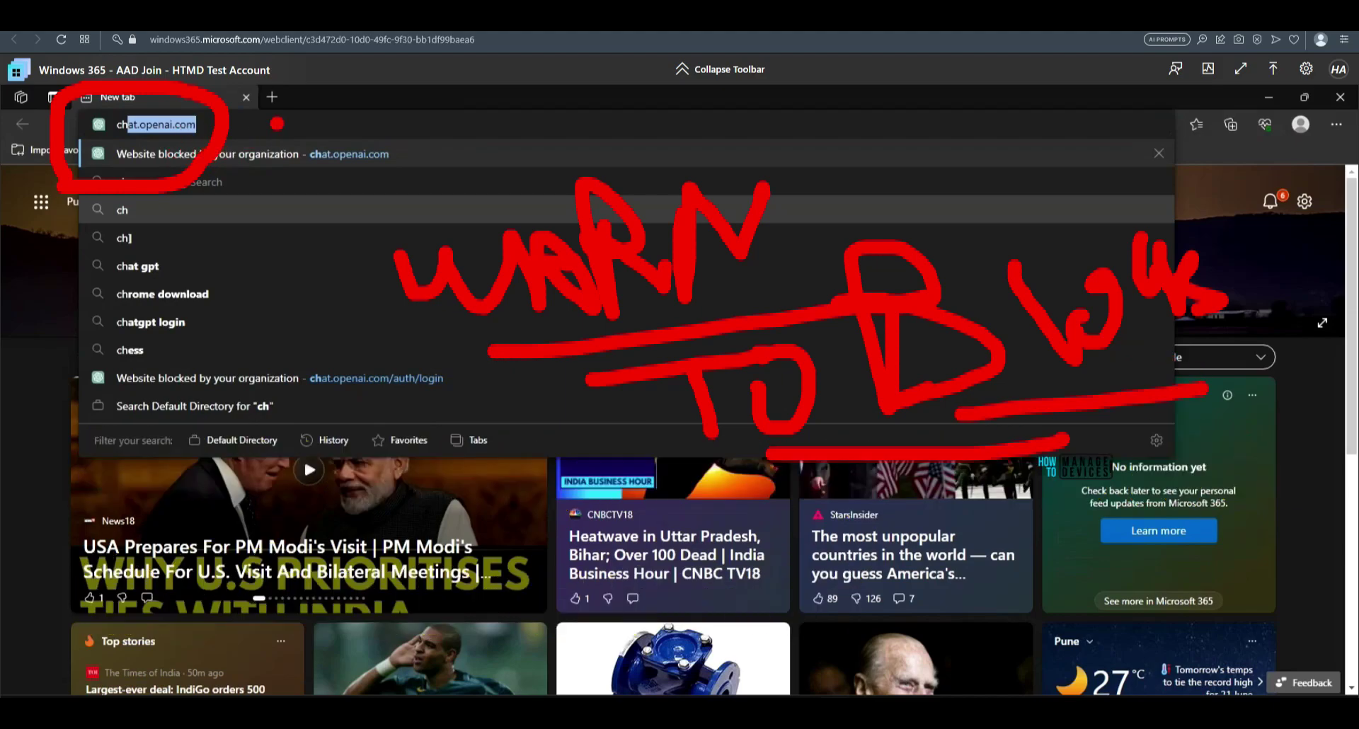
{"action": "mouse_move", "coordinate": [481, 142]}
{"action": "left_mouse_down"}
{"action": "mouse_move", "coordinate": [277, 162]}
{"action": "mouse_move", "coordinate": [365, 200]}
{"action": "left_mouse_up"}
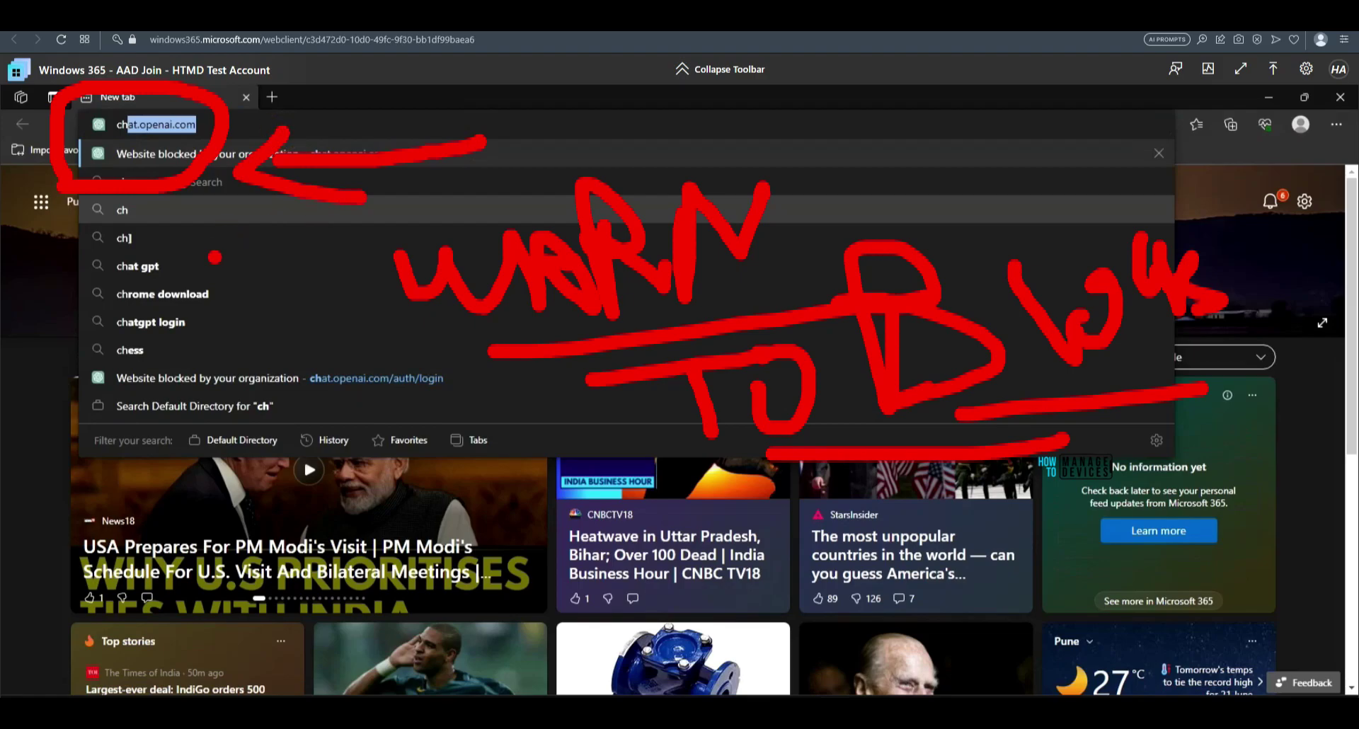
{"action": "key", "text": "Escape"}
{"action": "key", "text": "Return"}
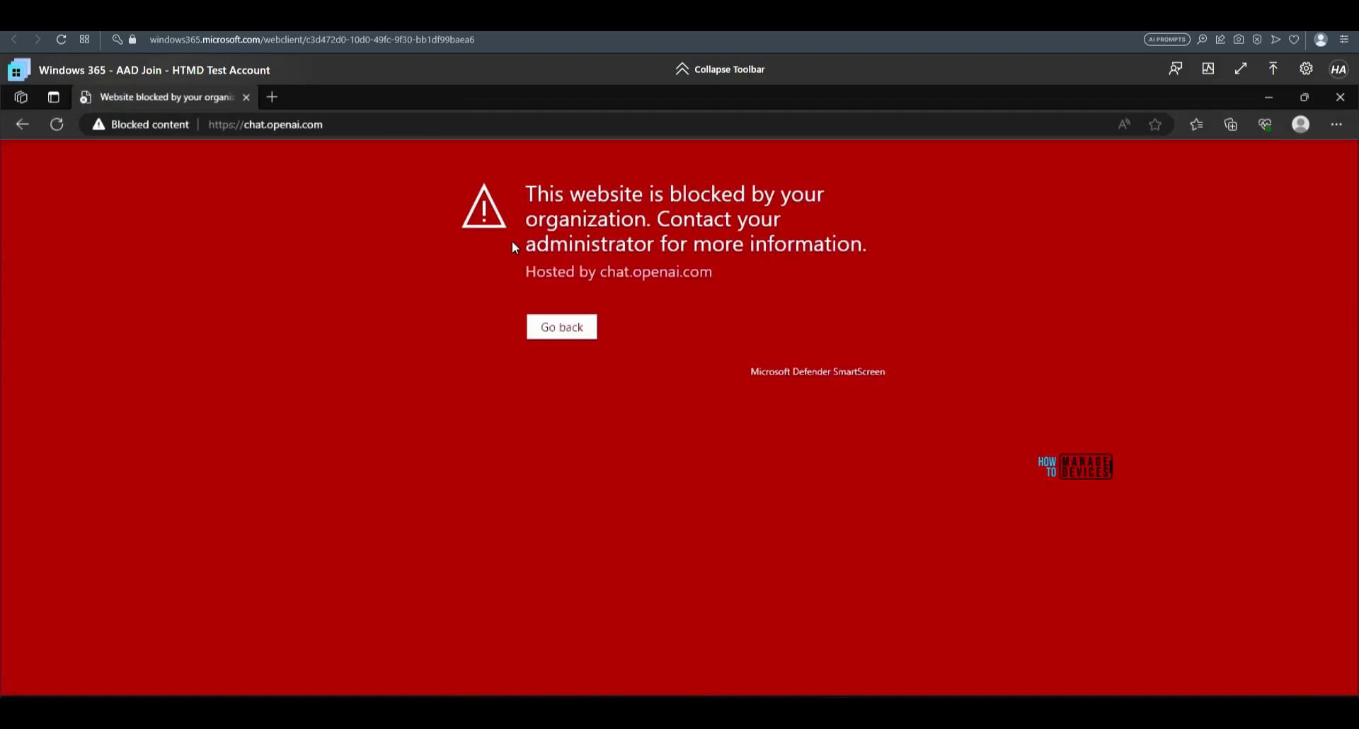
{"action": "mouse_move", "coordinate": [491, 153]}
{"action": "left_mouse_down"}
{"action": "mouse_move", "coordinate": [385, 388]}
{"action": "mouse_move", "coordinate": [1008, 309]}
{"action": "mouse_move", "coordinate": [549, 140]}
{"action": "left_mouse_up"}
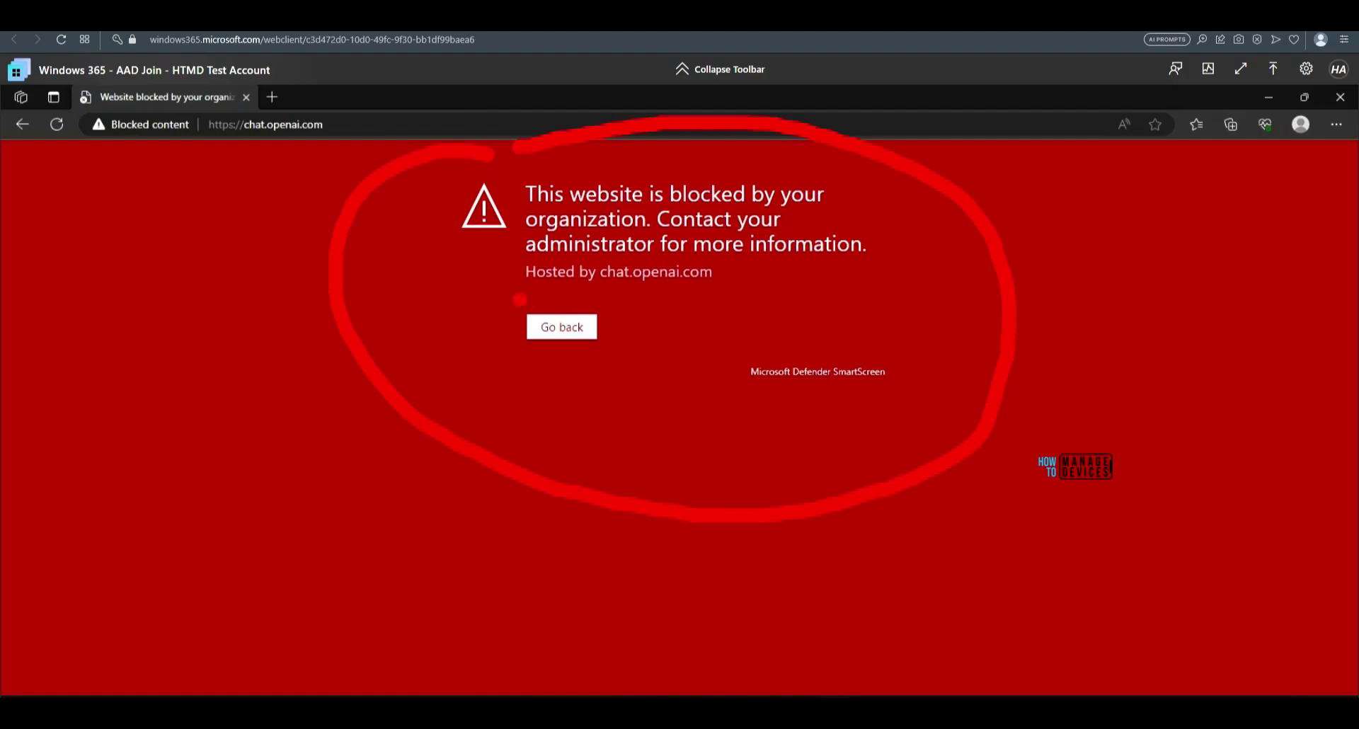
{"action": "left_click_drag", "start_coordinate": [520, 300], "coordinate": [711, 298]}
{"action": "key", "text": "Escape"}
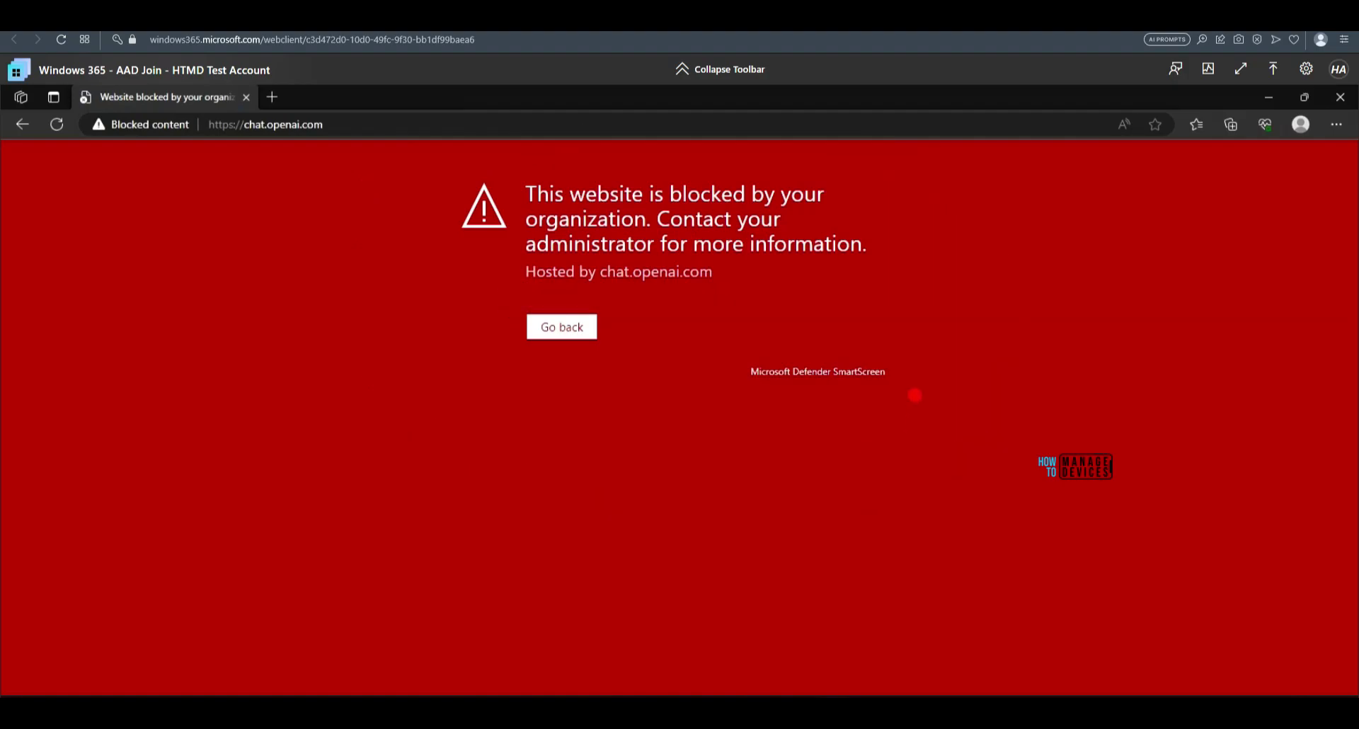
{"action": "left_click_drag", "start_coordinate": [948, 327], "coordinate": [1012, 322]}
{"action": "left_click_drag", "start_coordinate": [744, 394], "coordinate": [955, 393]}
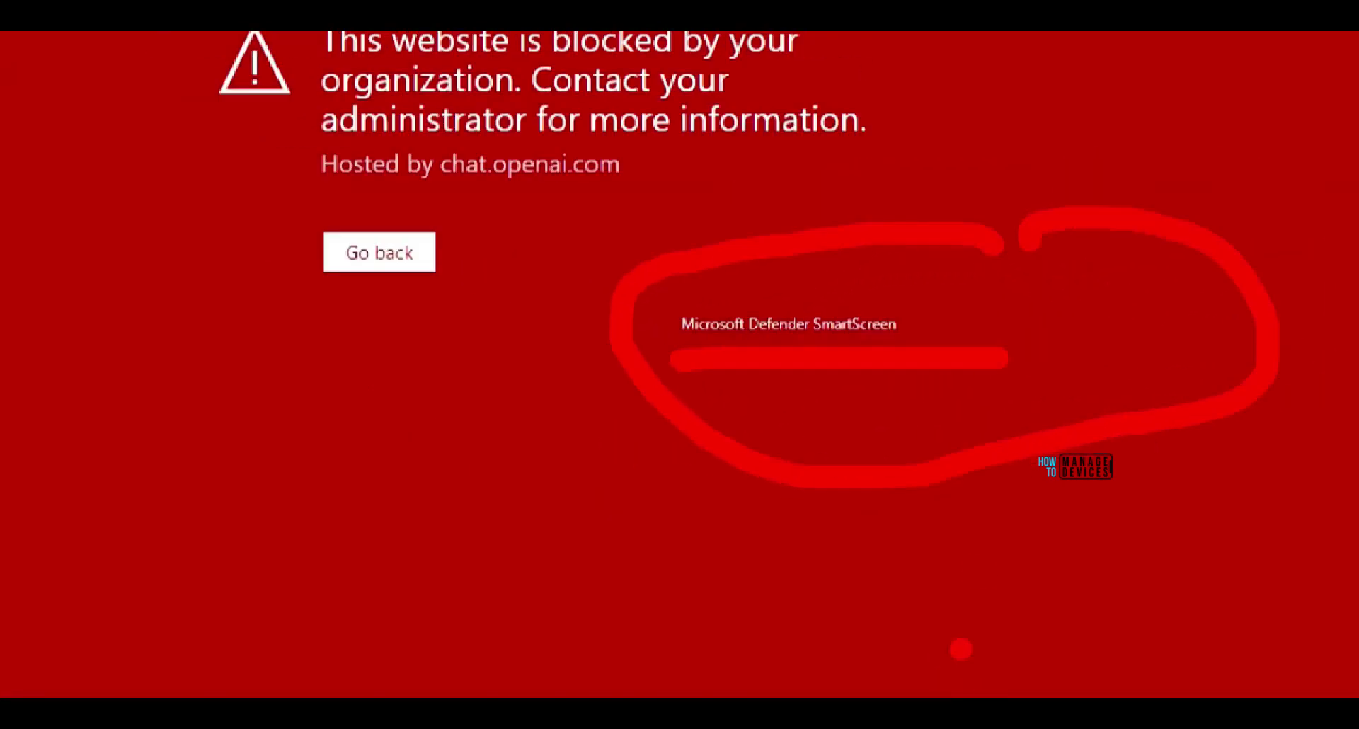
{"action": "left_click", "coordinate": [379, 253]}
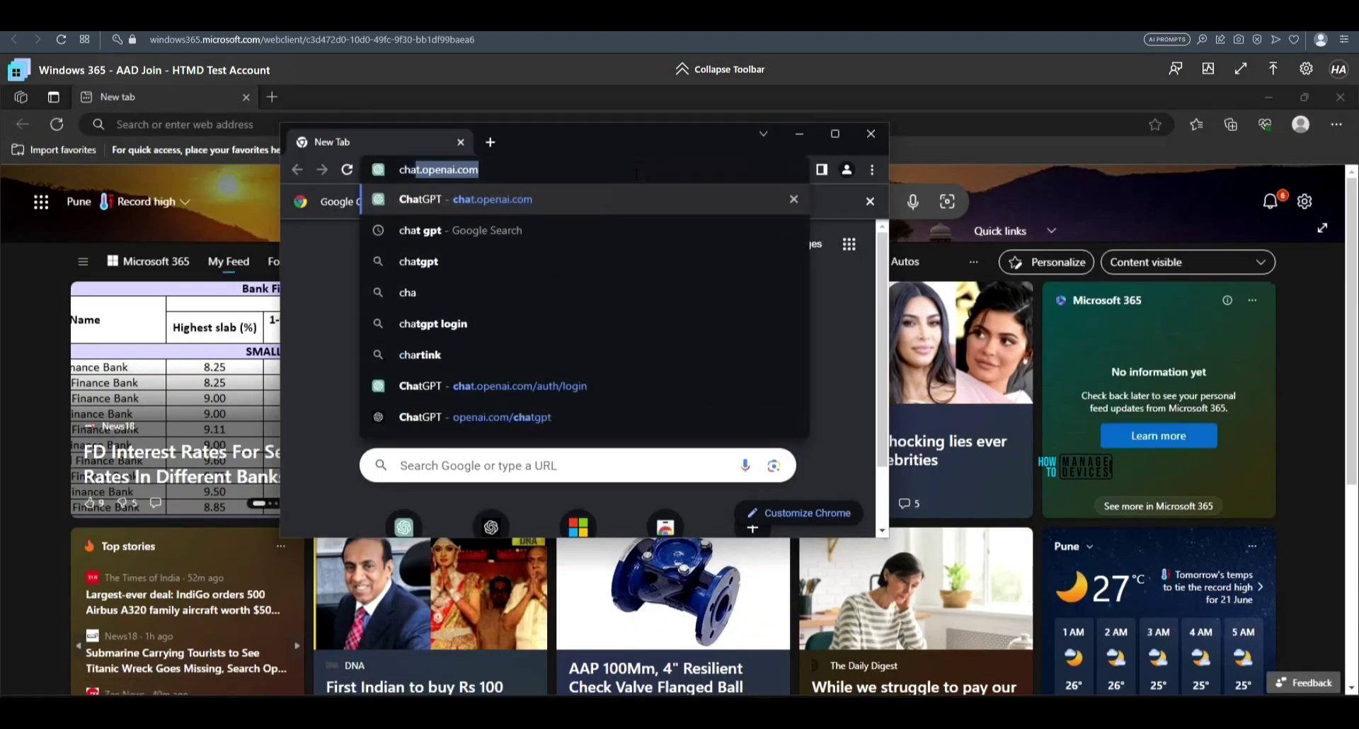
- Test chat.openai.com in Chrome, load it again in a fresh tab, and examine the page and the Windows Security notification
{"action": "key", "text": "Return"}
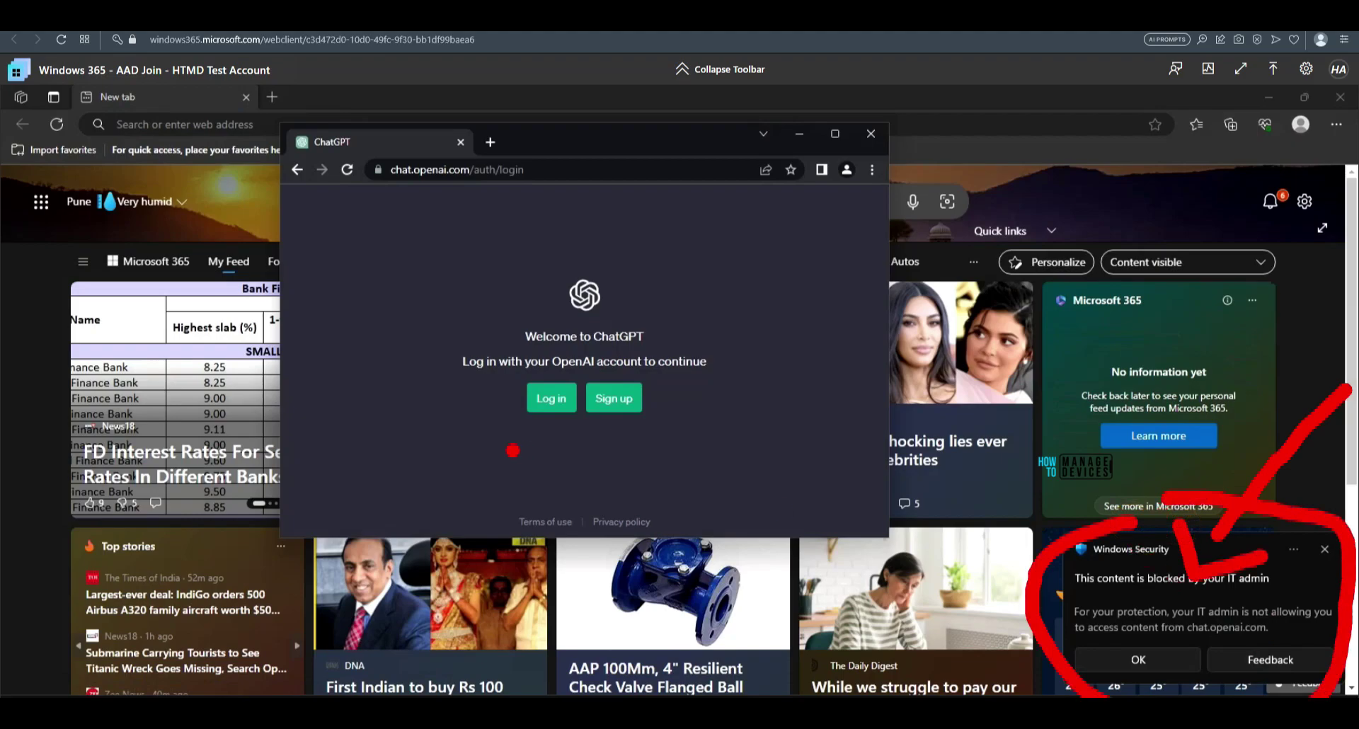
{"action": "left_click", "coordinate": [872, 170]}
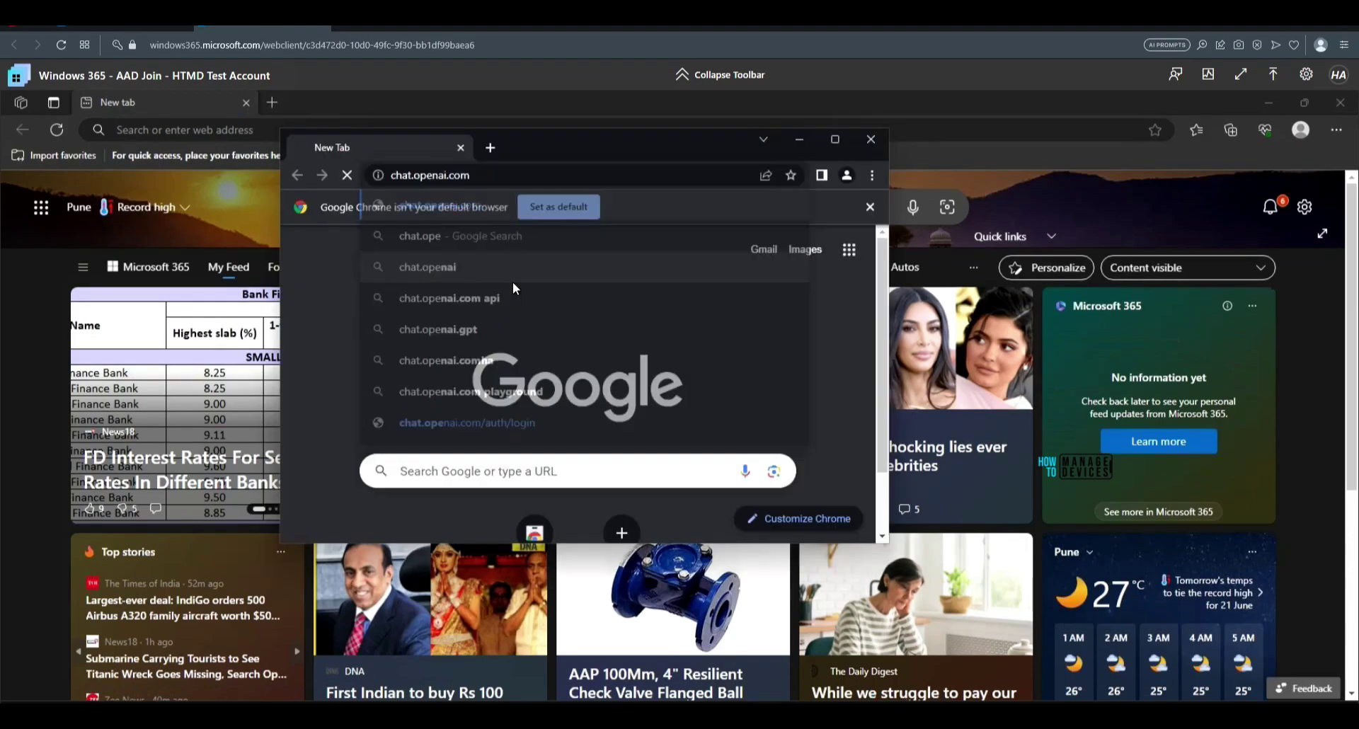
{"action": "key", "text": "Return"}
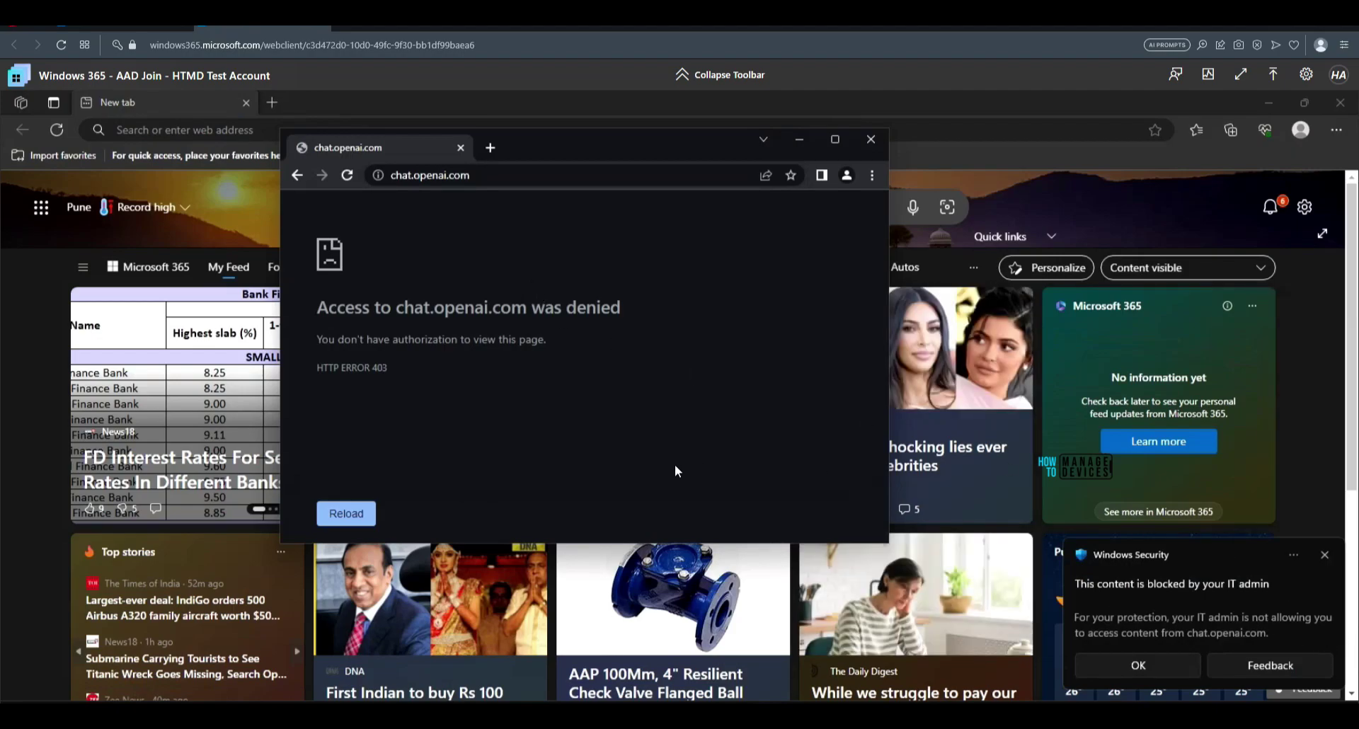
{"action": "mouse_move", "coordinate": [586, 243]}
{"action": "left_mouse_down"}
{"action": "mouse_move", "coordinate": [297, 460]}
{"action": "mouse_move", "coordinate": [499, 259]}
{"action": "left_mouse_up"}
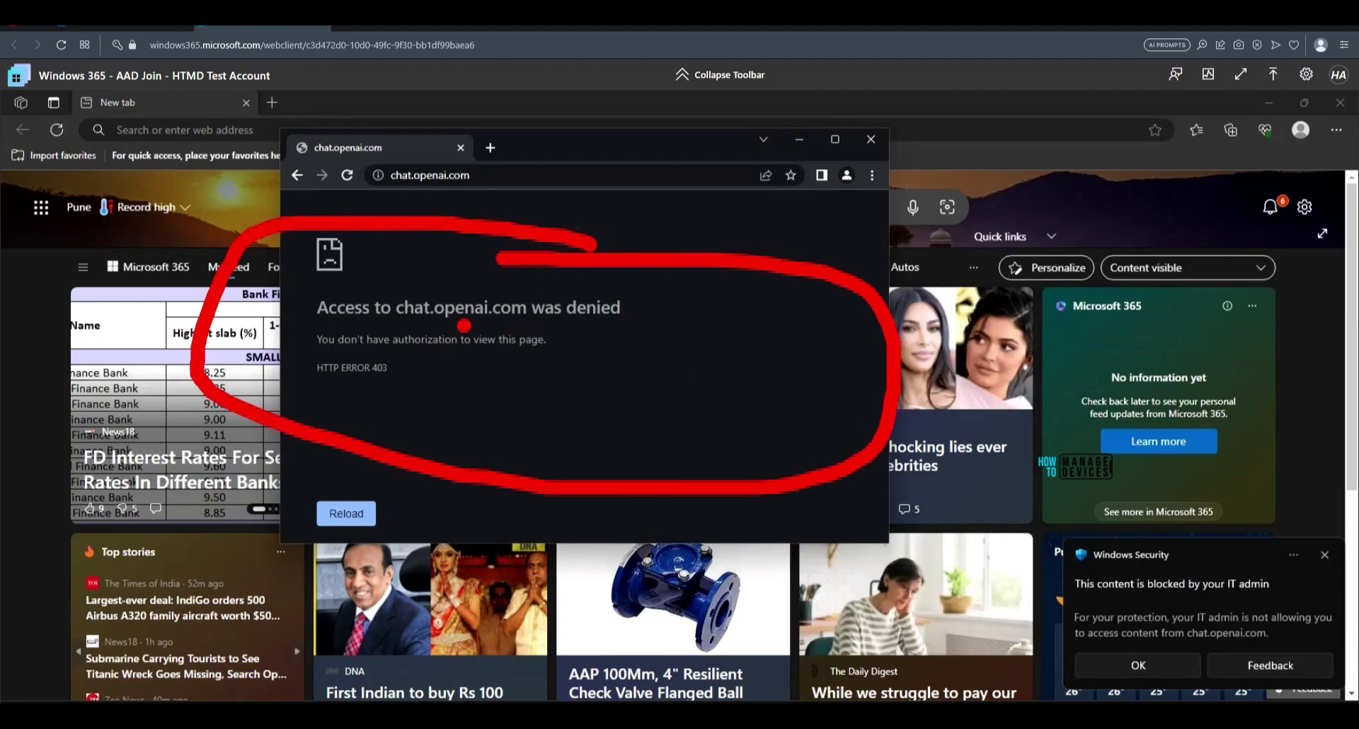
{"action": "left_click_drag", "start_coordinate": [557, 333], "coordinate": [675, 333]}
{"action": "left_click_drag", "start_coordinate": [301, 386], "coordinate": [610, 400]}
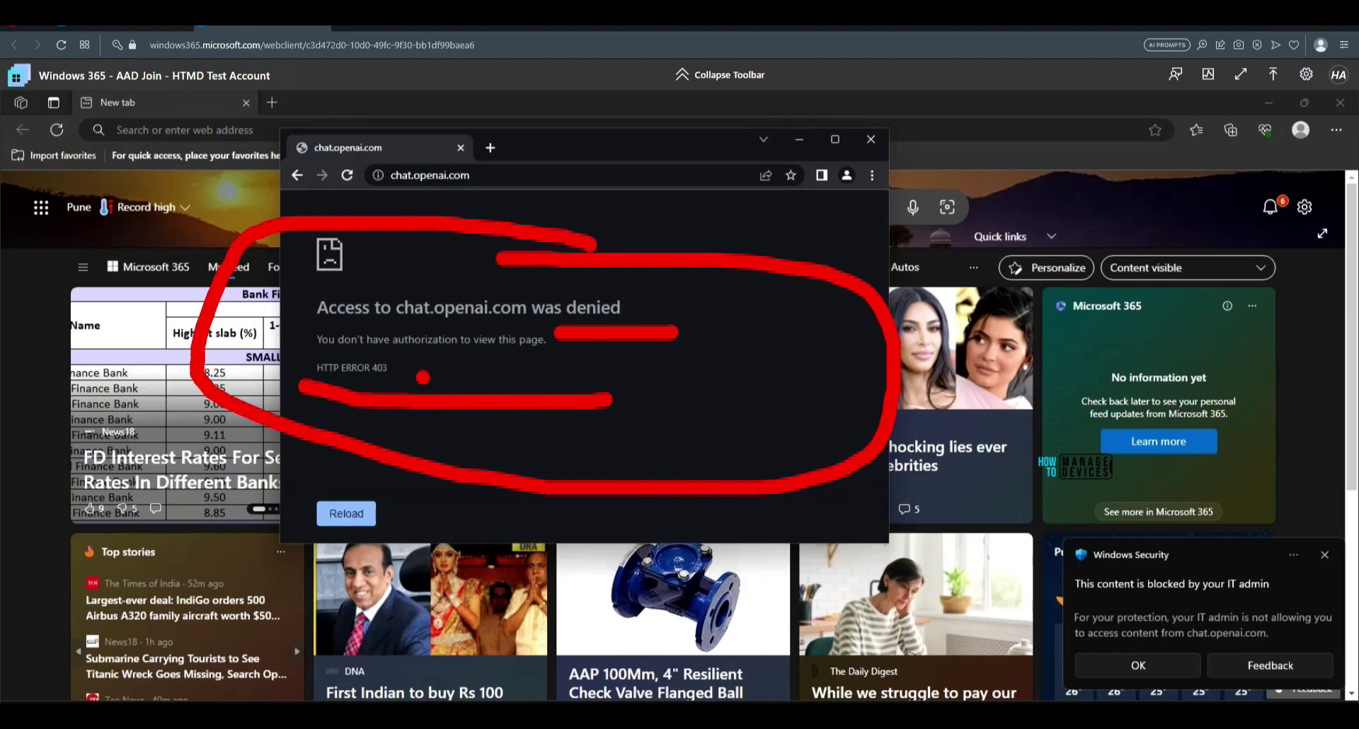
{"action": "left_click_drag", "start_coordinate": [403, 378], "coordinate": [517, 373]}
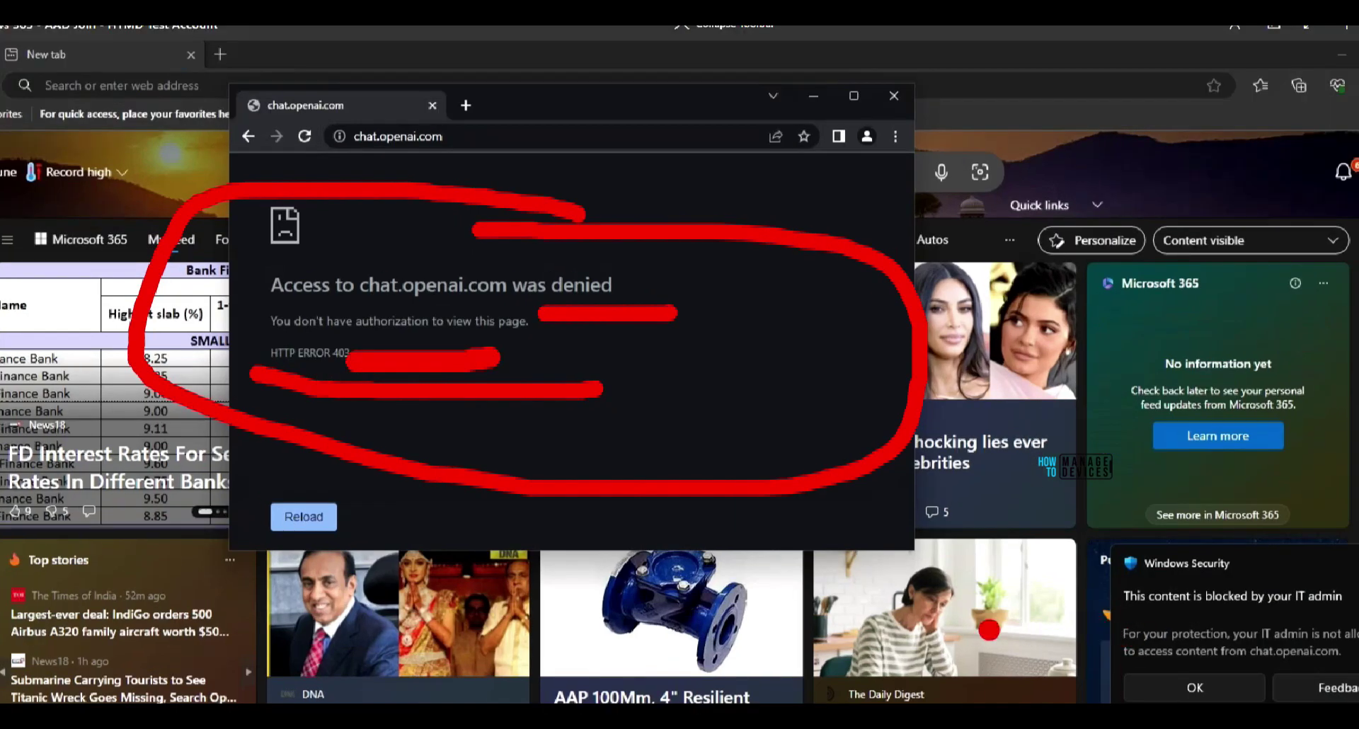
{"action": "left_click_drag", "start_coordinate": [862, 606], "coordinate": [1016, 606]}
{"action": "mouse_move", "coordinate": [988, 556]}
{"action": "left_mouse_down"}
{"action": "mouse_move", "coordinate": [1083, 596]}
{"action": "mouse_move", "coordinate": [963, 645]}
{"action": "left_mouse_up"}
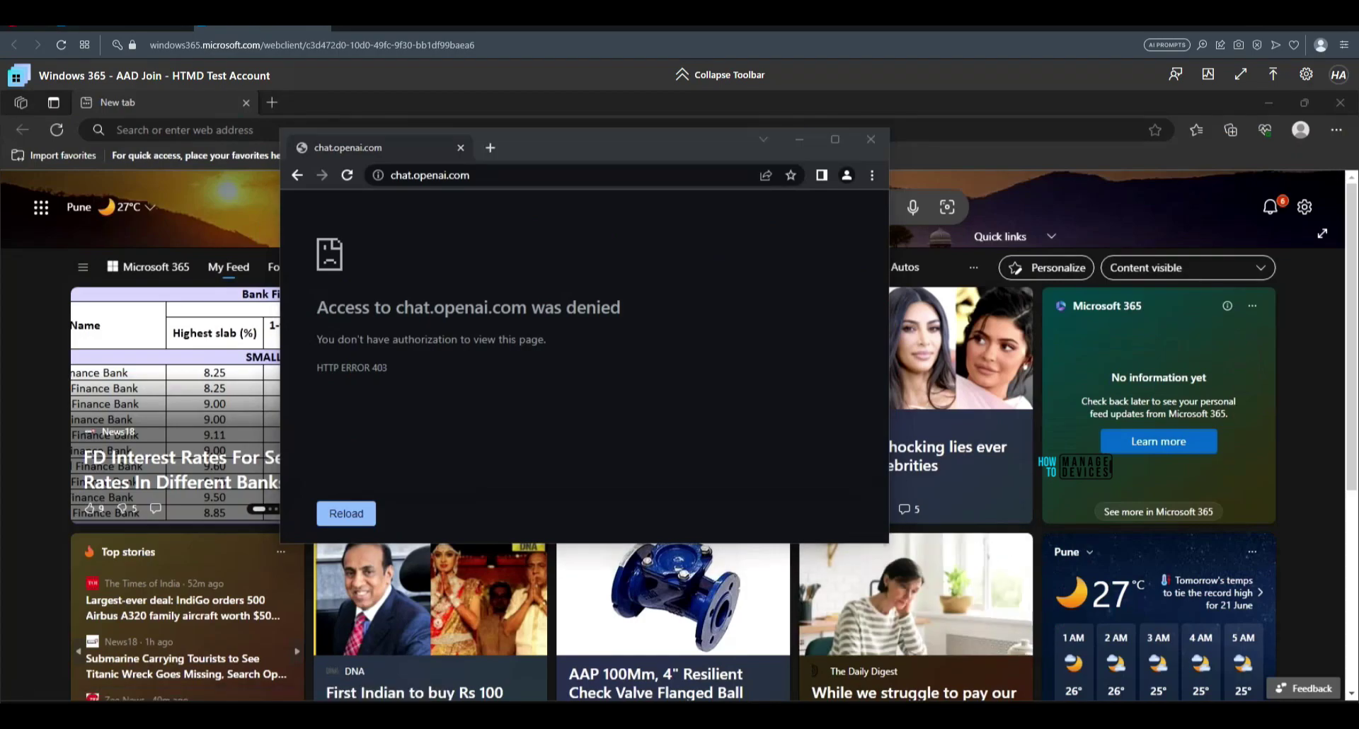
- Review the Windows Security alert among the Windows notifications, and select the error text on Chrome's chat.openai.com page
{"action": "key", "text": "super+n"}
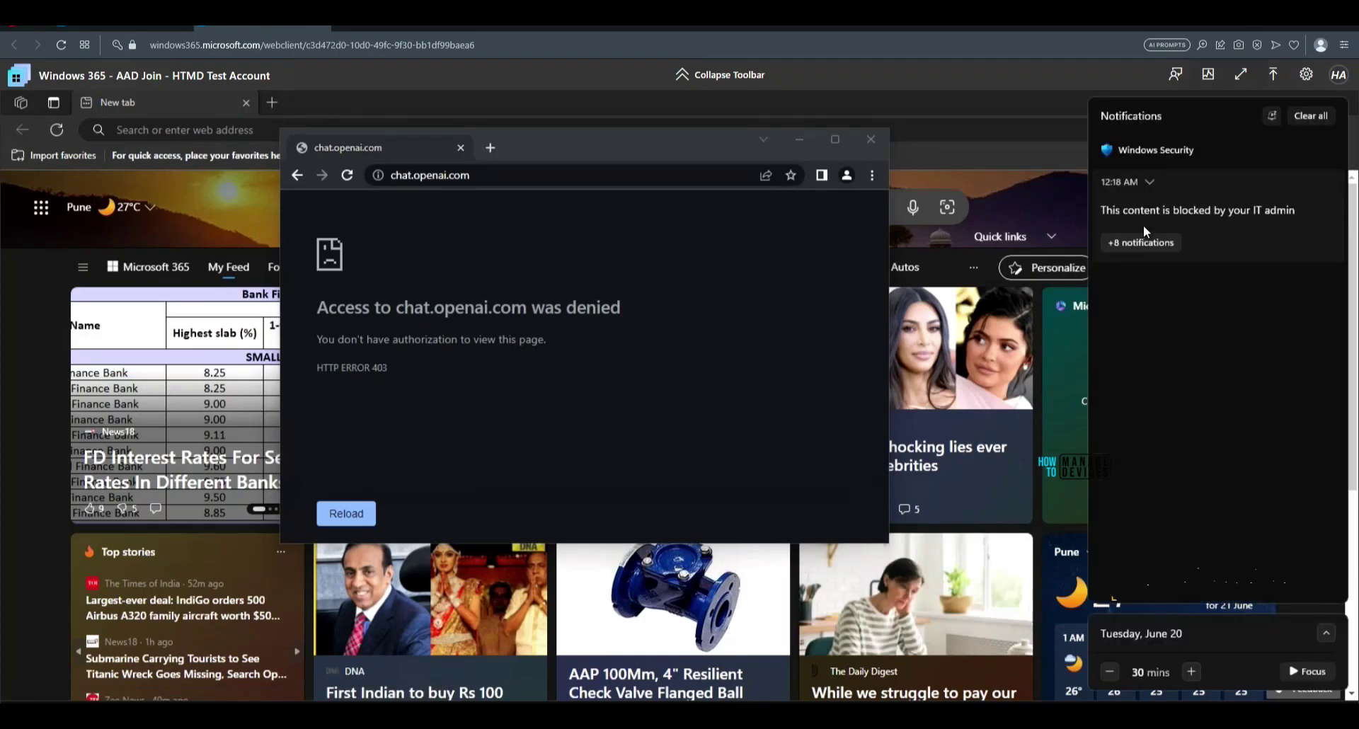
{"action": "key", "text": "ctrl+2"}
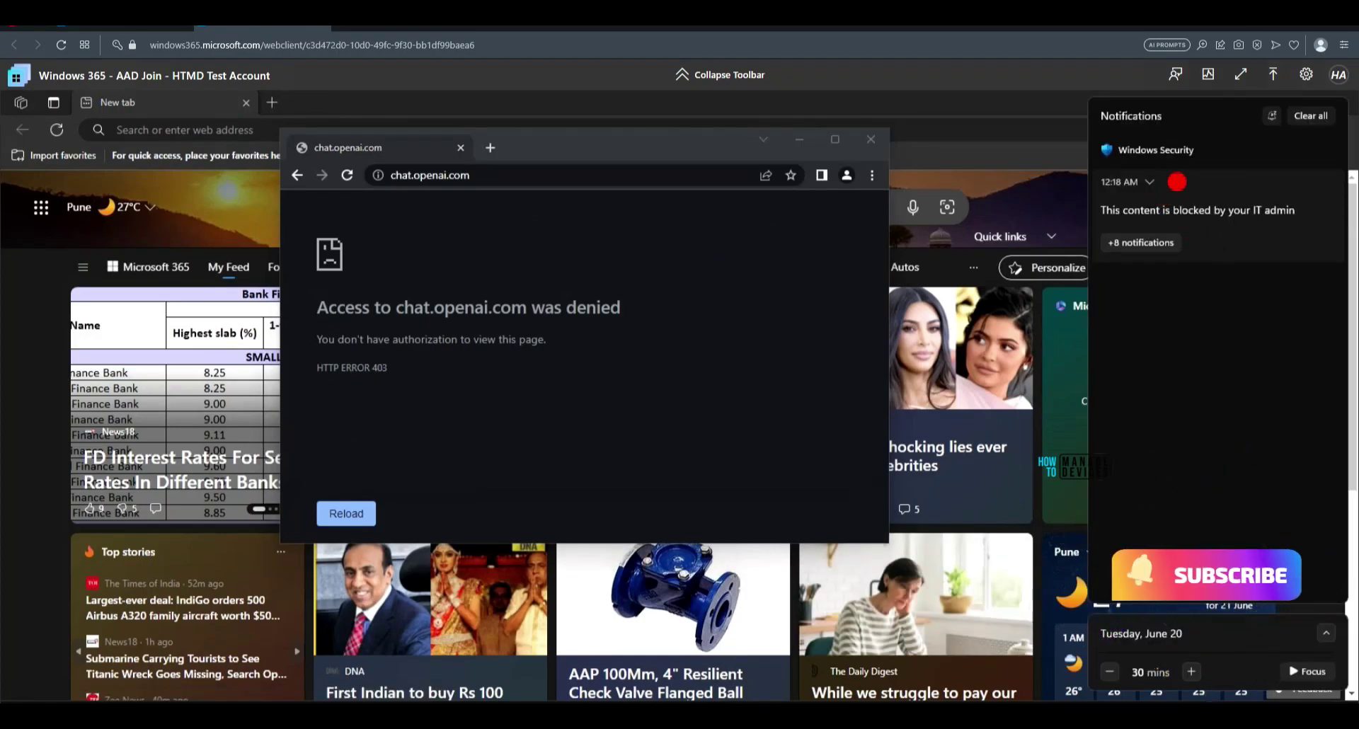
{"action": "left_click_drag", "start_coordinate": [1175, 180], "coordinate": [1235, 178]}
{"action": "key", "text": "Escape"}
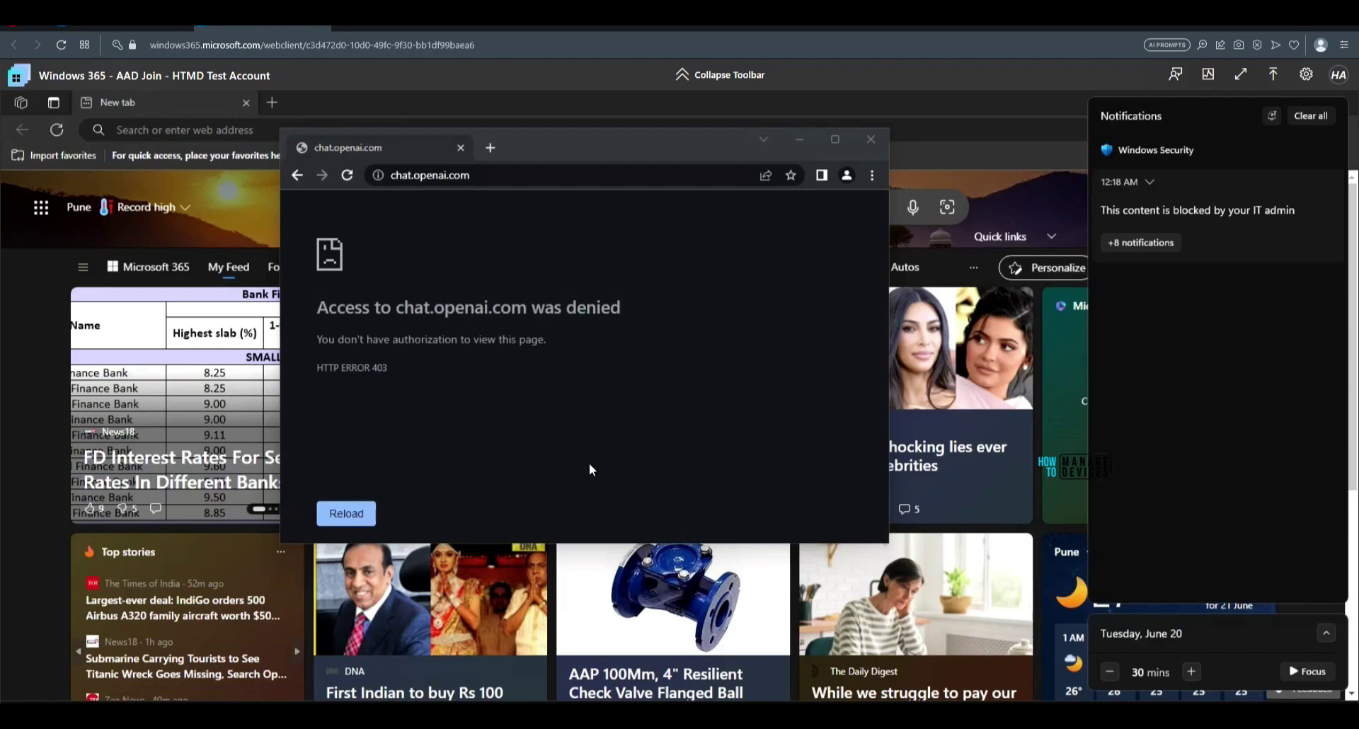
{"action": "left_click_drag", "start_coordinate": [383, 374], "coordinate": [328, 308]}
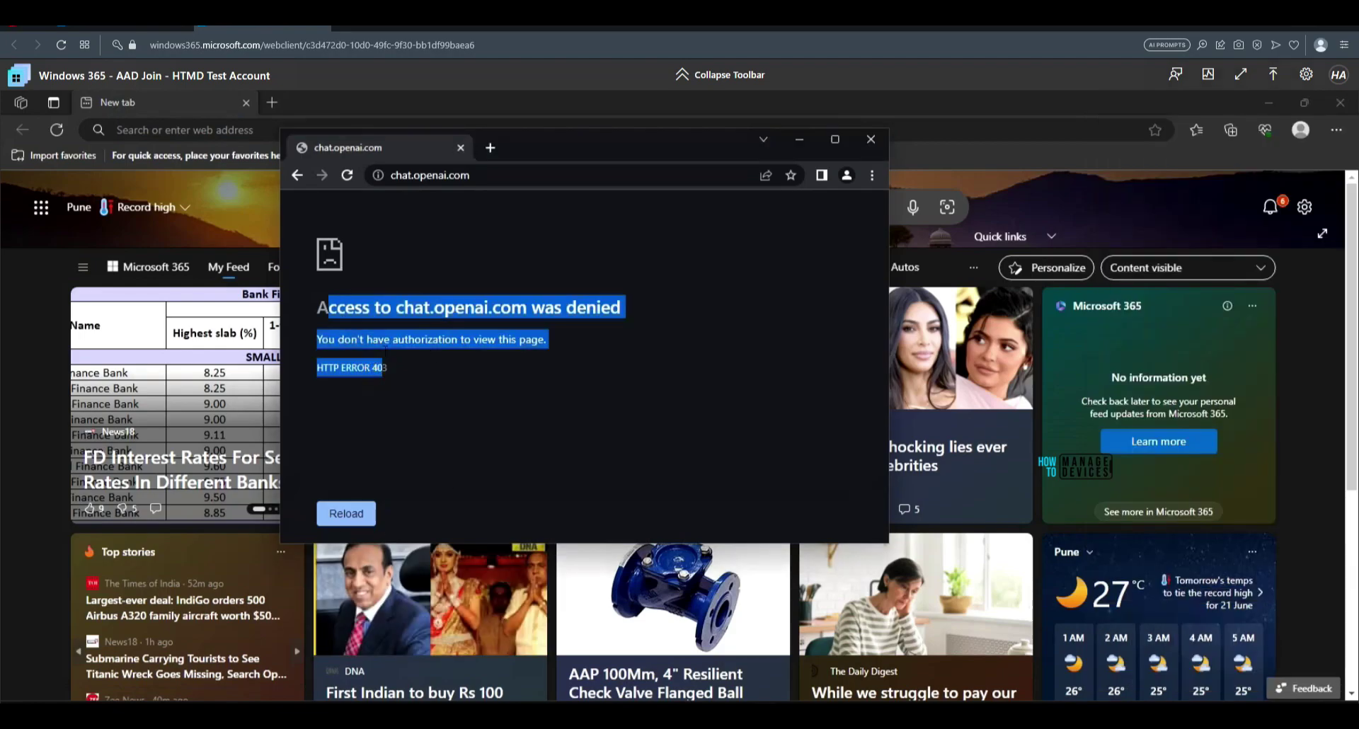
{"action": "left_click_drag", "start_coordinate": [395, 371], "coordinate": [319, 311]}
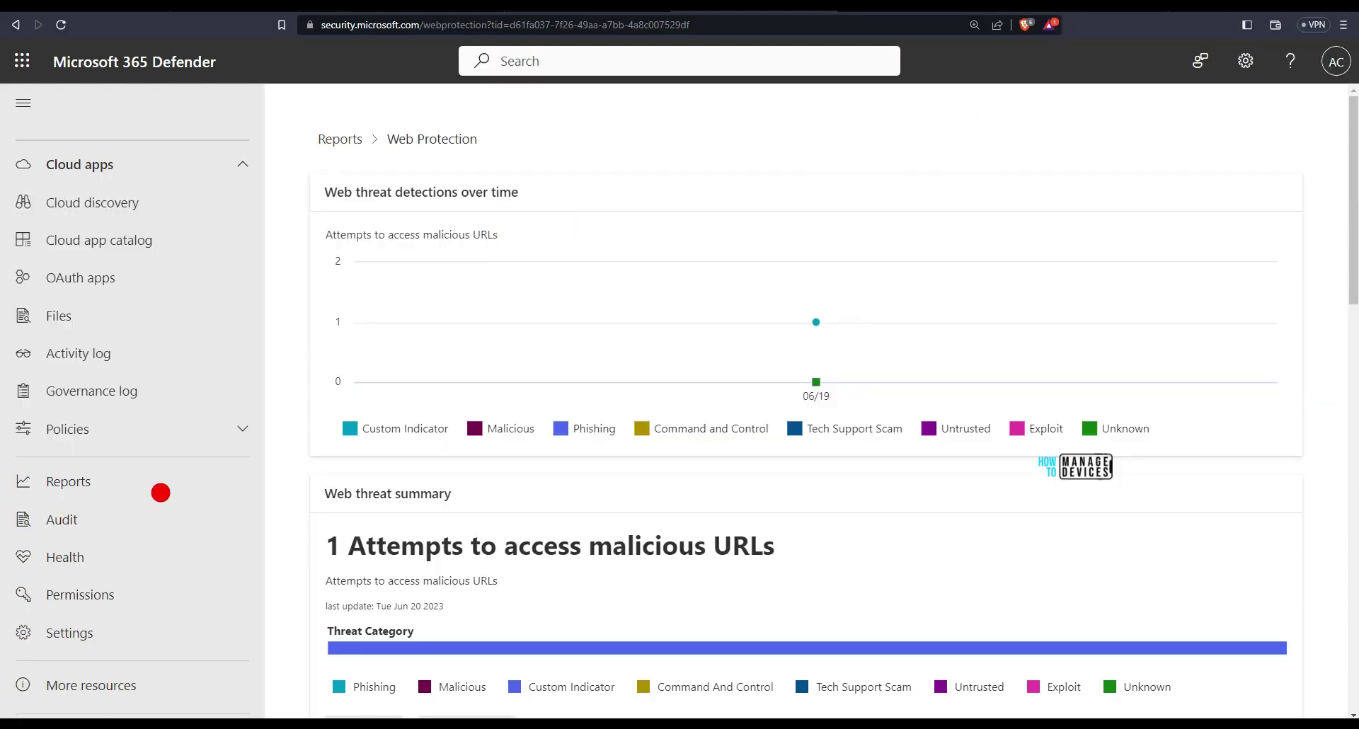
- Switch to Microsoft 365 Defender and open the Web protection report from the Endpoints reports
{"action": "left_click", "coordinate": [42, 509]}
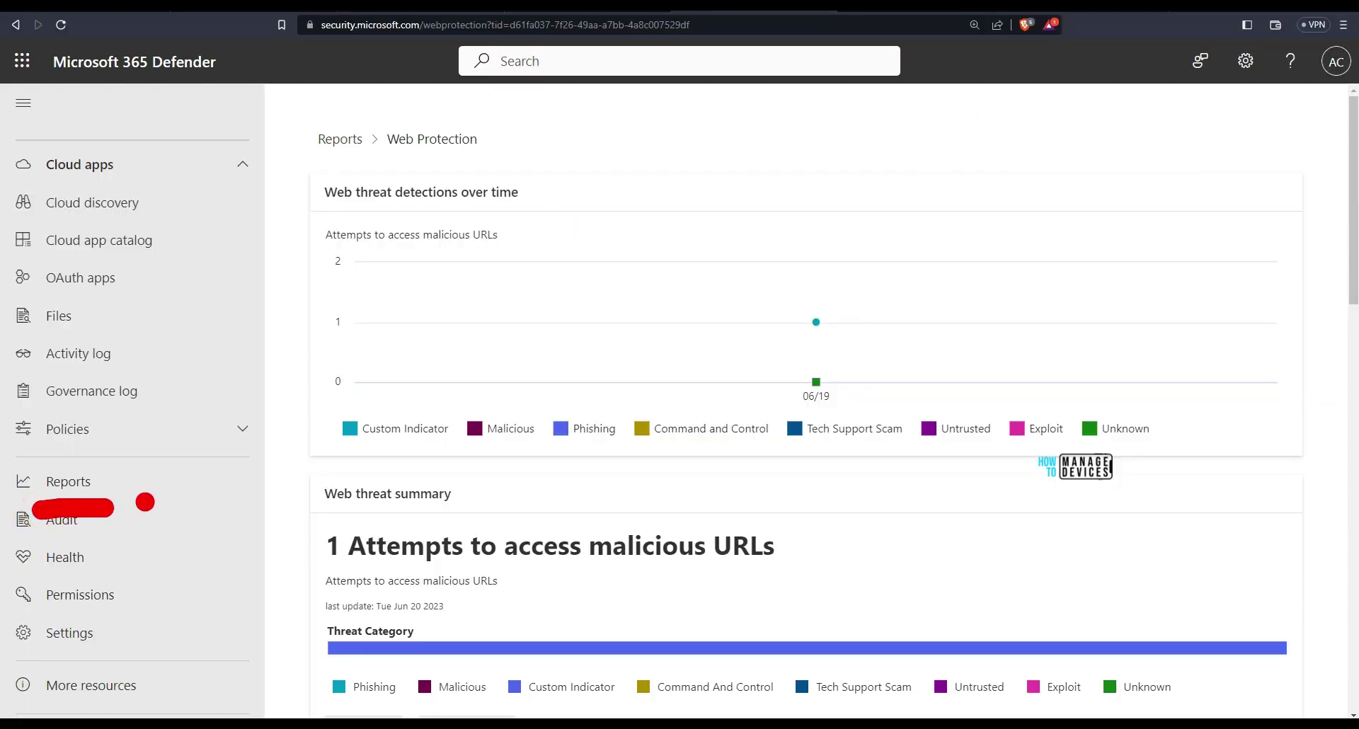
{"action": "mouse_move", "coordinate": [206, 333]}
{"action": "left_mouse_down"}
{"action": "mouse_move", "coordinate": [123, 461]}
{"action": "mouse_move", "coordinate": [115, 432]}
{"action": "left_mouse_up"}
{"action": "mouse_move", "coordinate": [39, 90]}
{"action": "left_mouse_down"}
{"action": "mouse_move", "coordinate": [135, 74]}
{"action": "mouse_move", "coordinate": [210, 83]}
{"action": "left_mouse_up"}
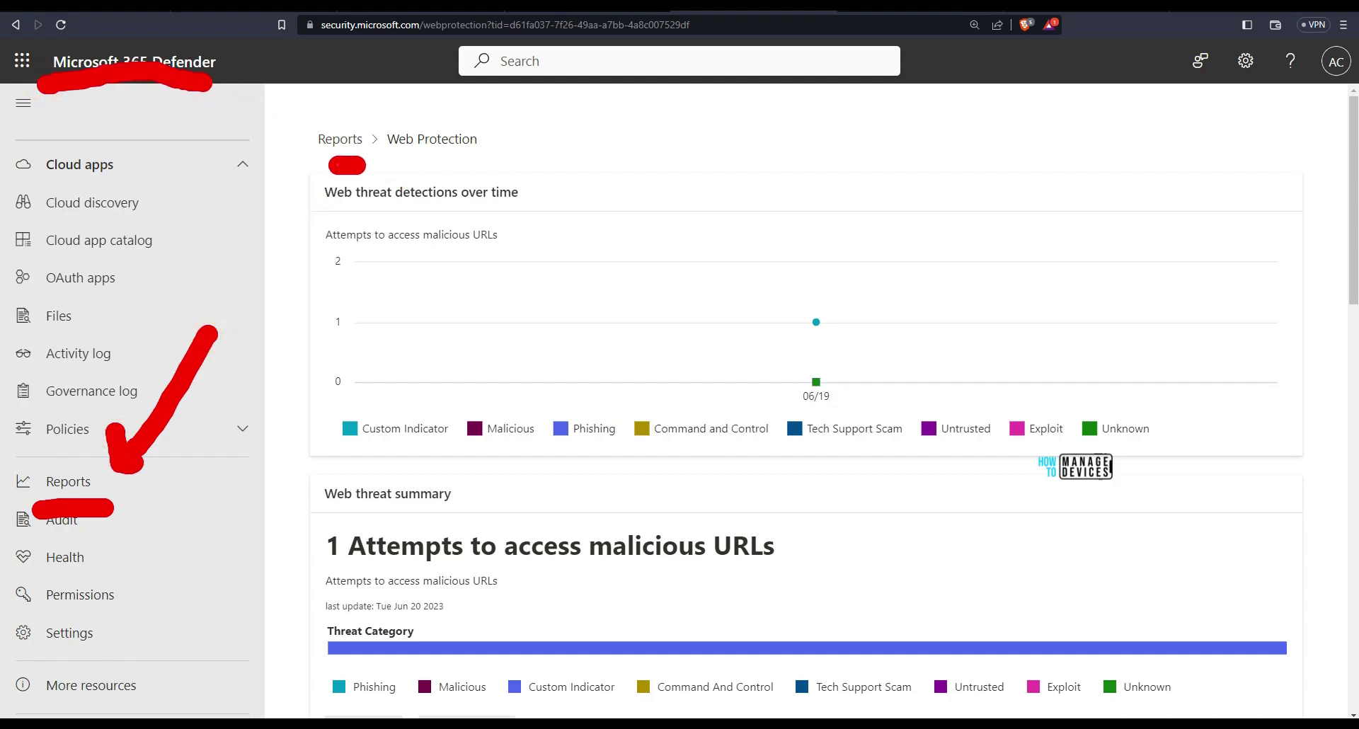
{"action": "left_click_drag", "start_coordinate": [346, 165], "coordinate": [442, 165]}
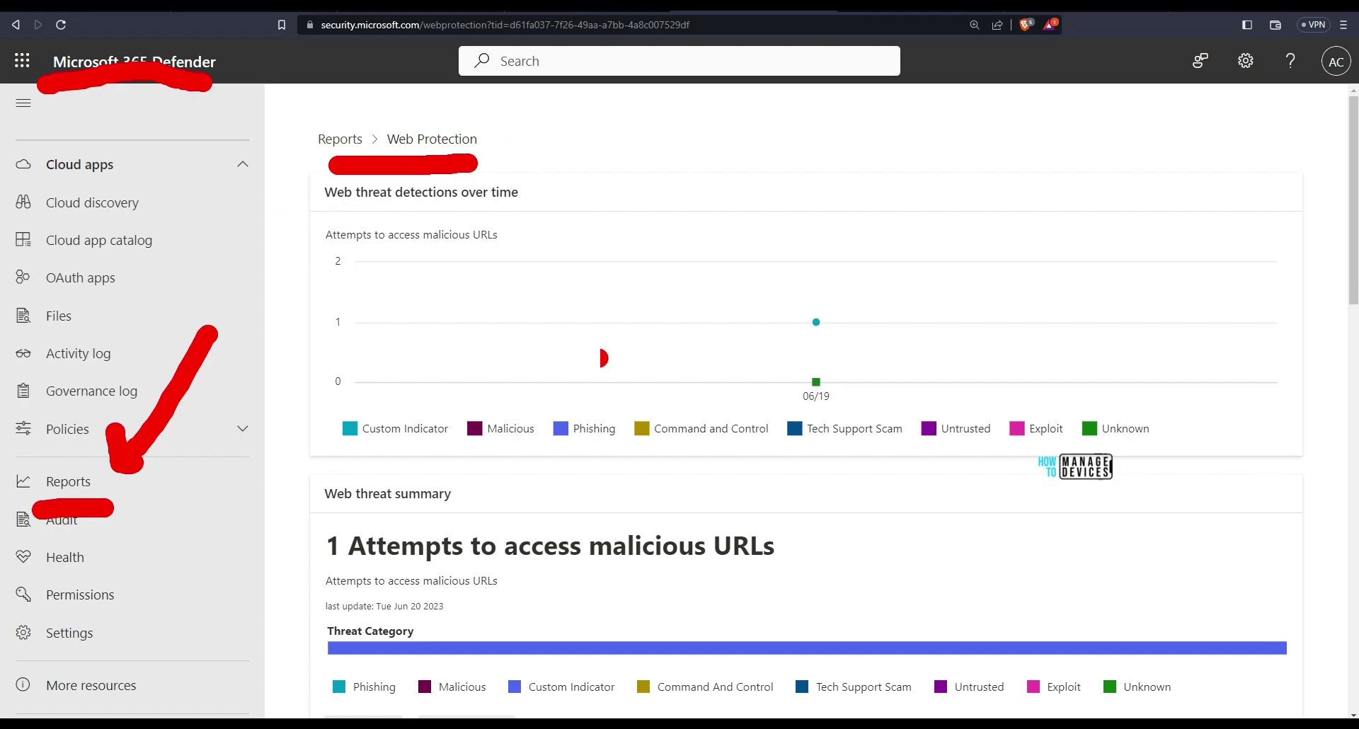
{"action": "key", "text": "Escape"}
{"action": "left_click", "coordinate": [76, 486]}
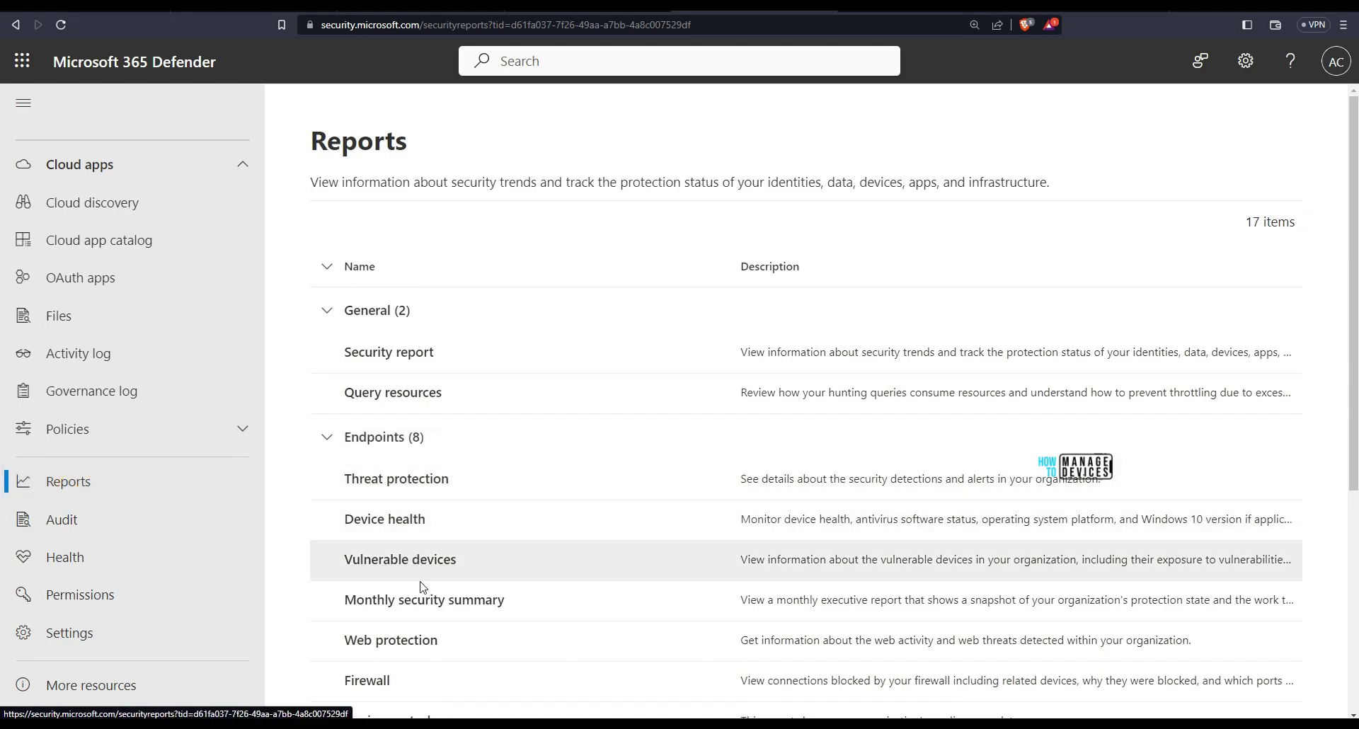
{"action": "left_click", "coordinate": [410, 640]}
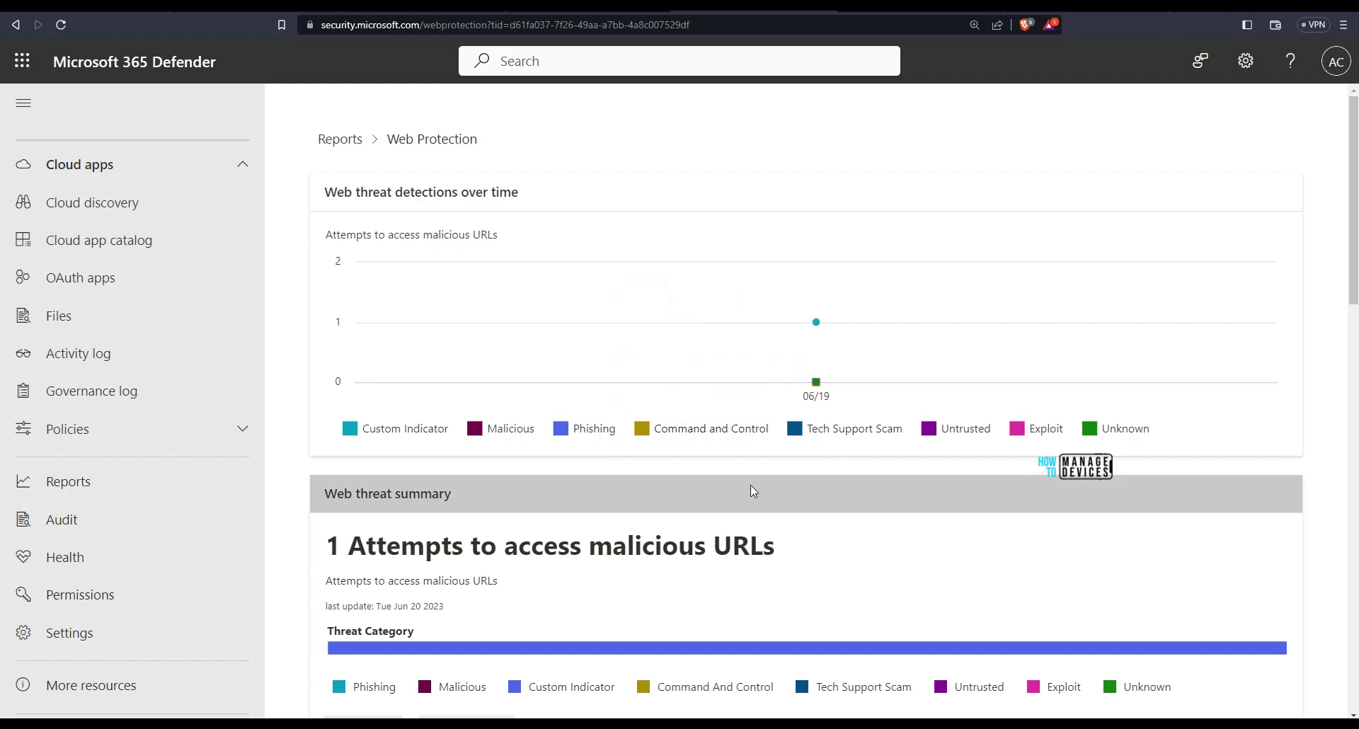
- Examine the Custom Indicator count for 6/19/2023 in the web threat detections over time chart
{"action": "scroll", "coordinate": [750, 485], "scroll_direction": "down", "scroll_amount": 2}
{"action": "scroll", "coordinate": [751, 485], "scroll_direction": "up", "scroll_amount": 2}
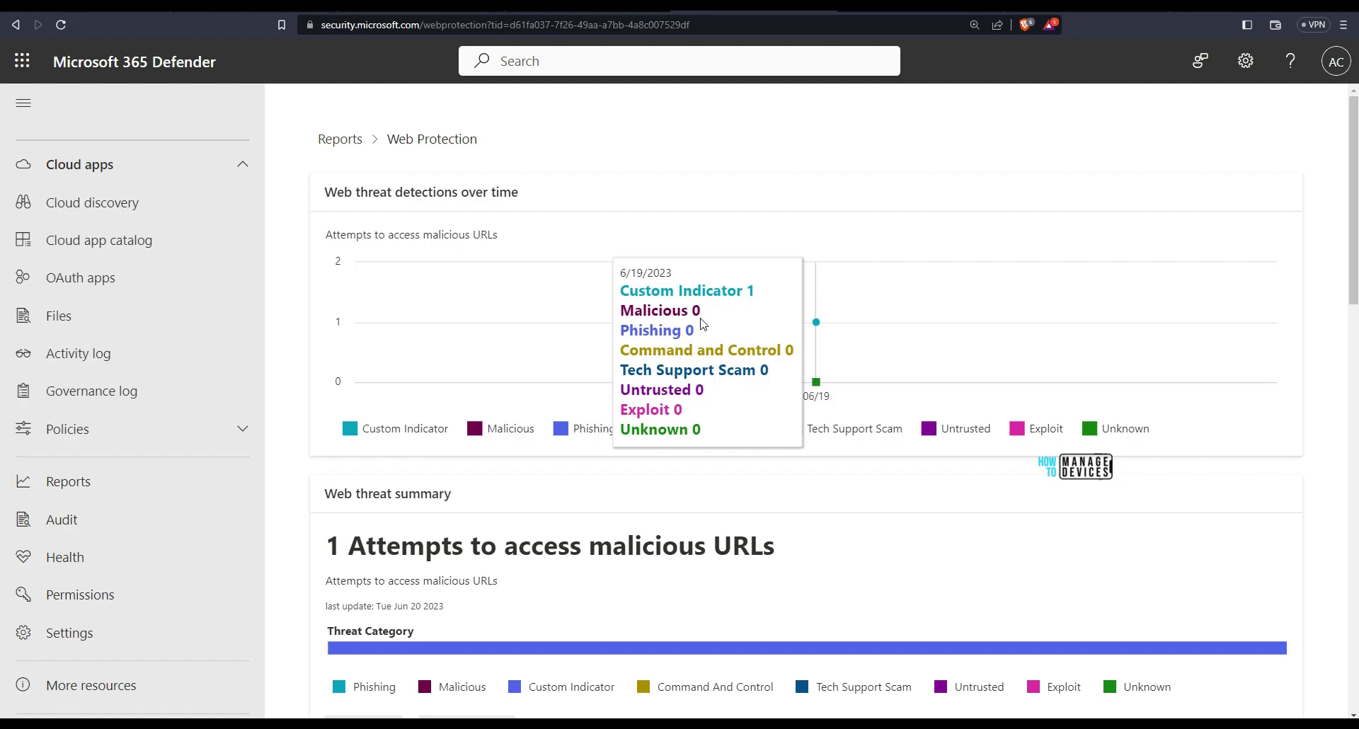
{"action": "left_click_drag", "start_coordinate": [676, 309], "coordinate": [794, 306]}
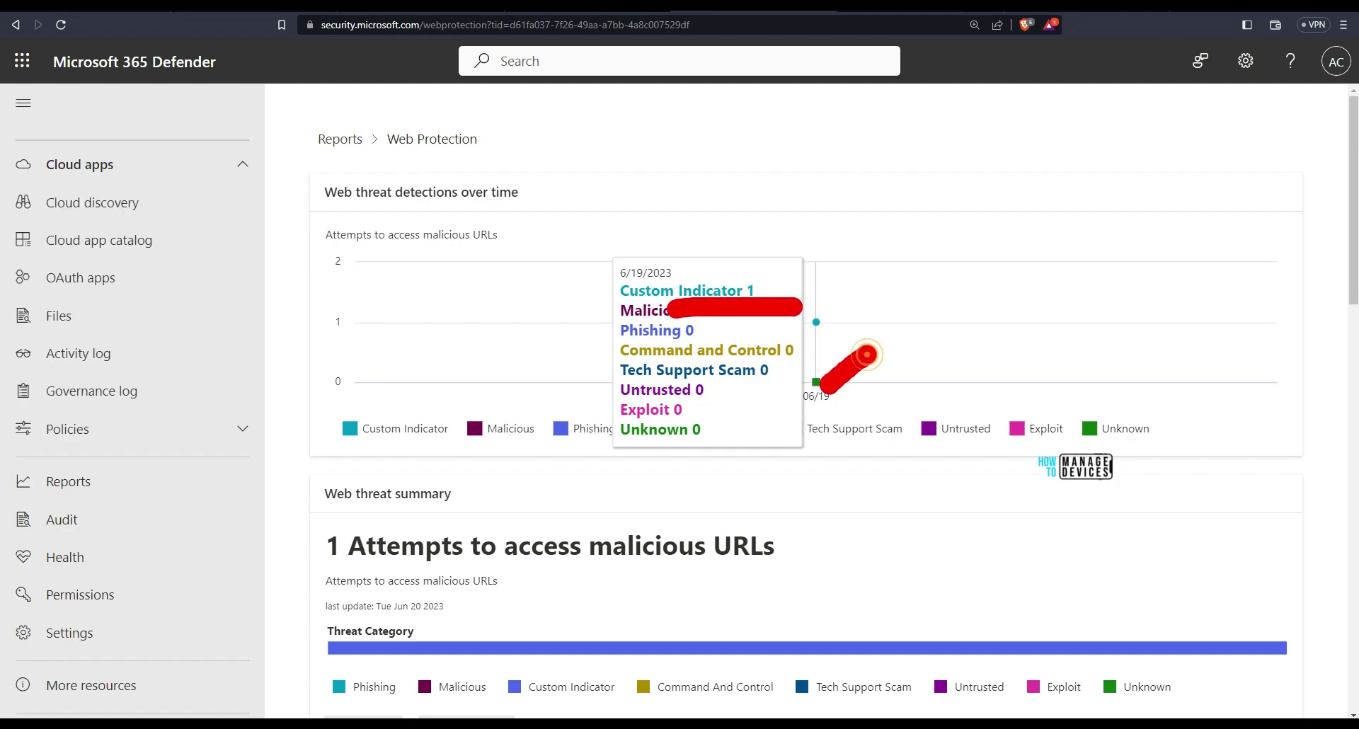
{"action": "key", "text": "Escape"}
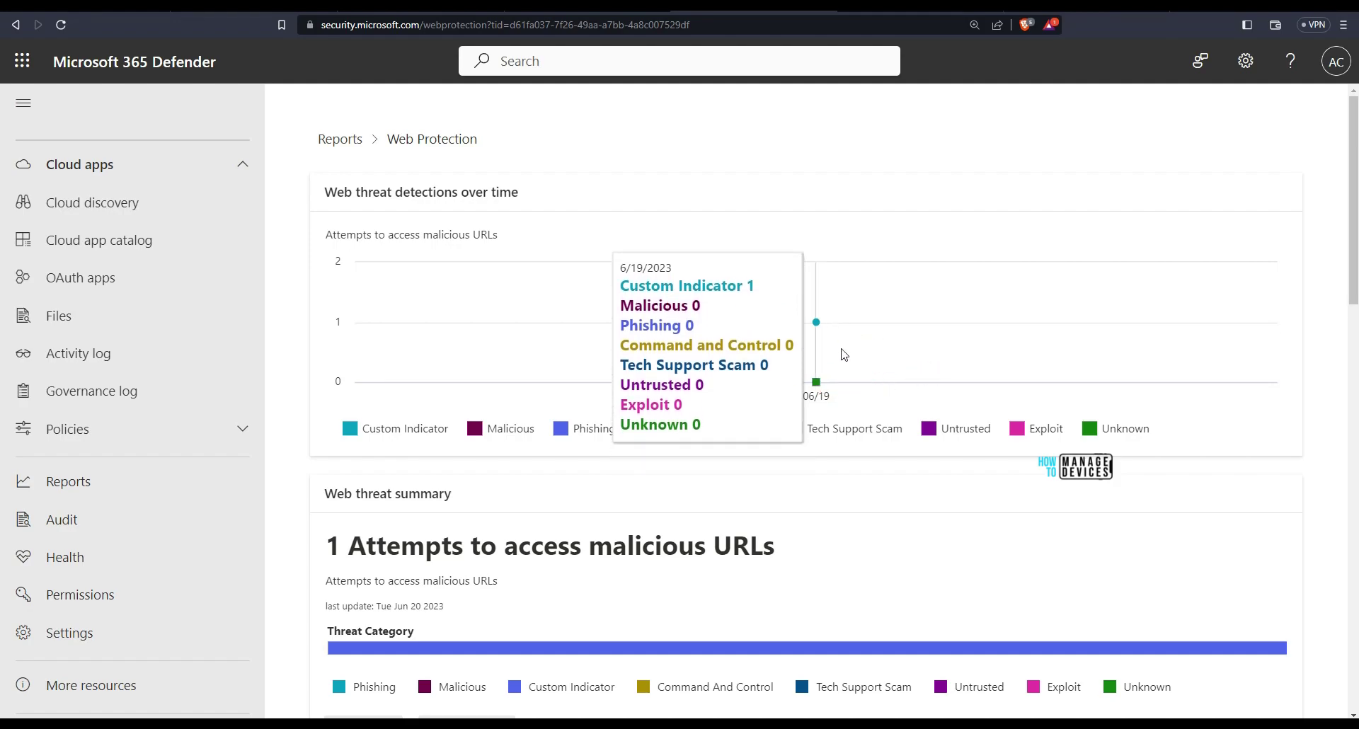
- Review the threat categories in the Web threat summary and open its domain details
{"action": "scroll", "coordinate": [885, 365], "scroll_direction": "down", "scroll_amount": 3}
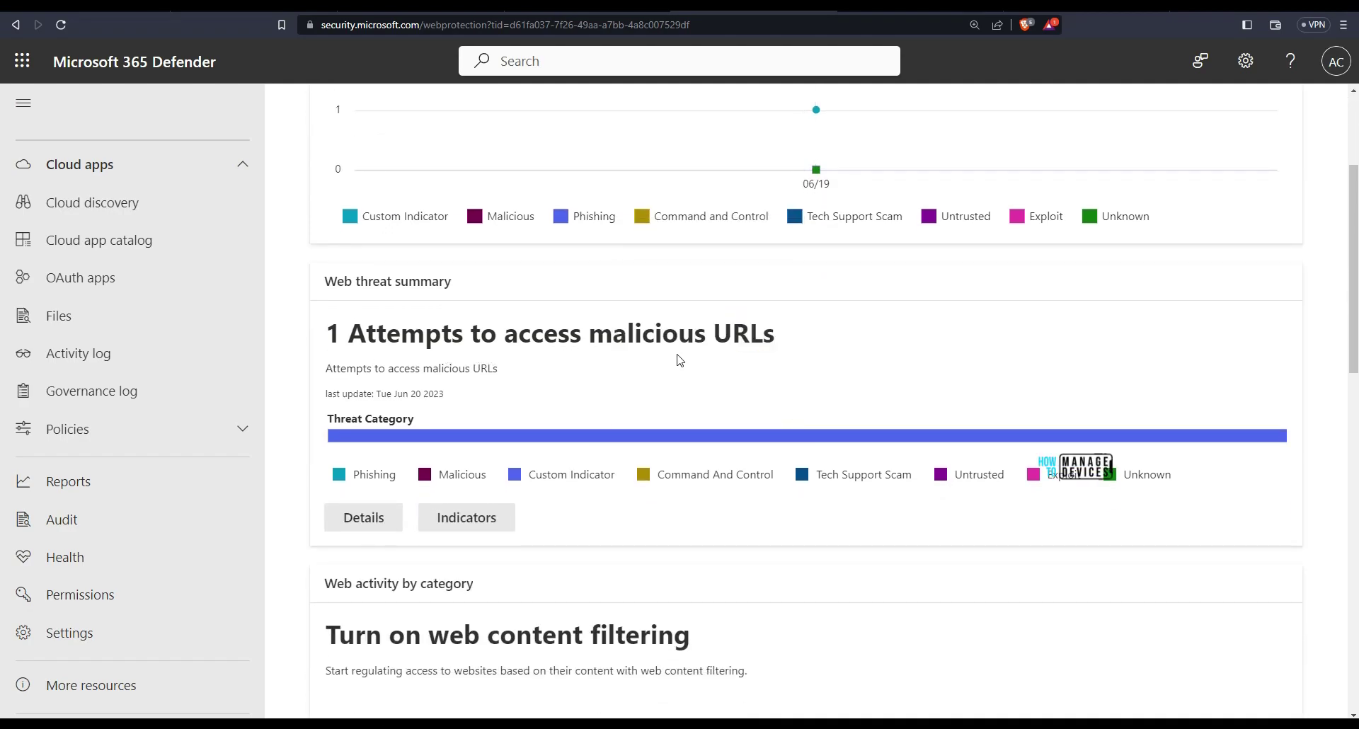
{"action": "left_click_drag", "start_coordinate": [522, 355], "coordinate": [763, 354]}
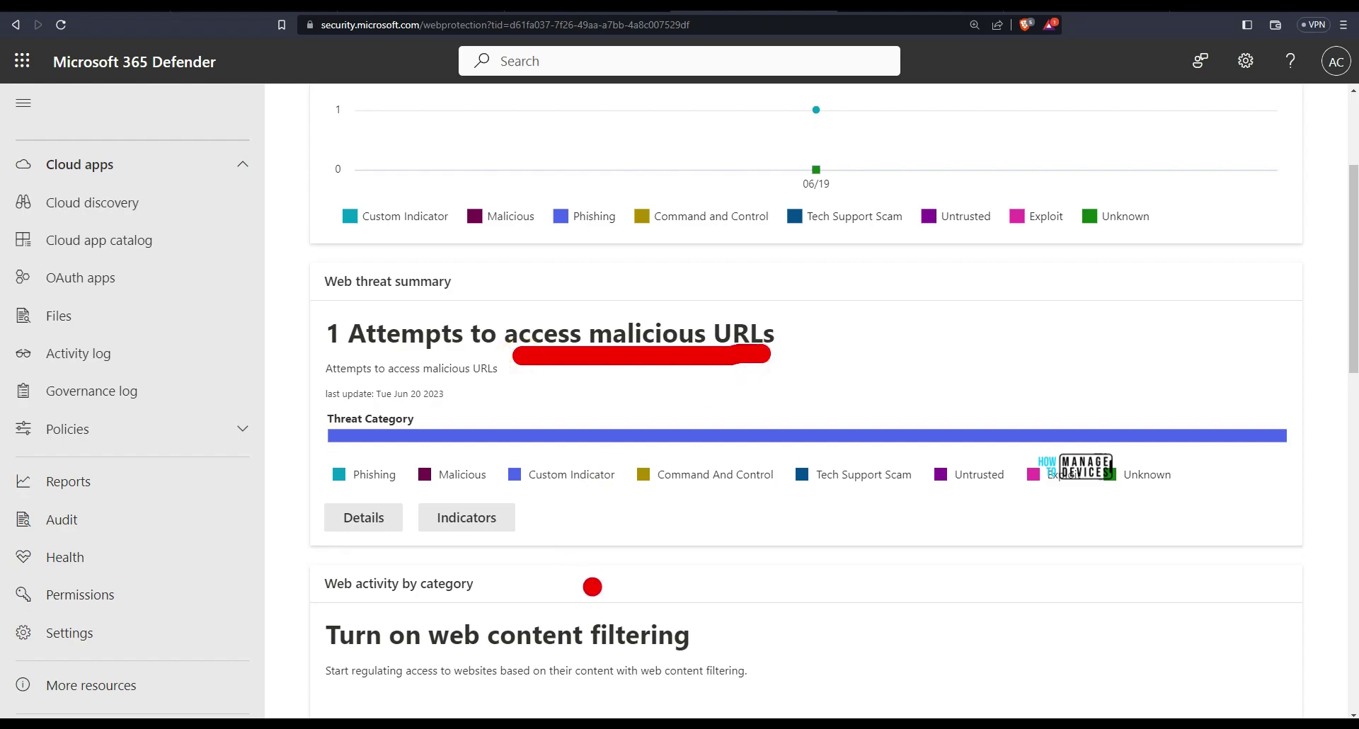
{"action": "mouse_move", "coordinate": [592, 584]}
{"action": "left_mouse_down"}
{"action": "mouse_move", "coordinate": [515, 552]}
{"action": "mouse_move", "coordinate": [499, 580]}
{"action": "mouse_move", "coordinate": [504, 534]}
{"action": "mouse_move", "coordinate": [580, 552]}
{"action": "left_mouse_up"}
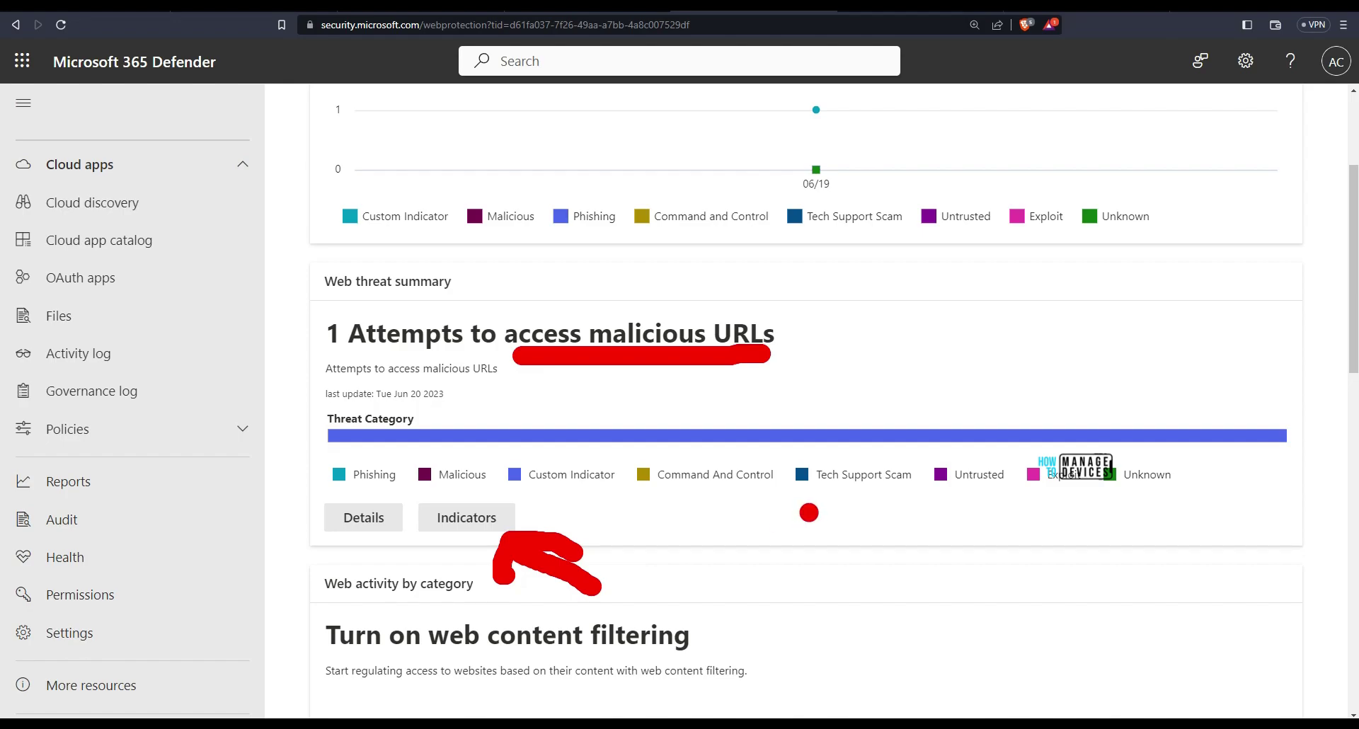
{"action": "left_click_drag", "start_coordinate": [511, 494], "coordinate": [632, 505]}
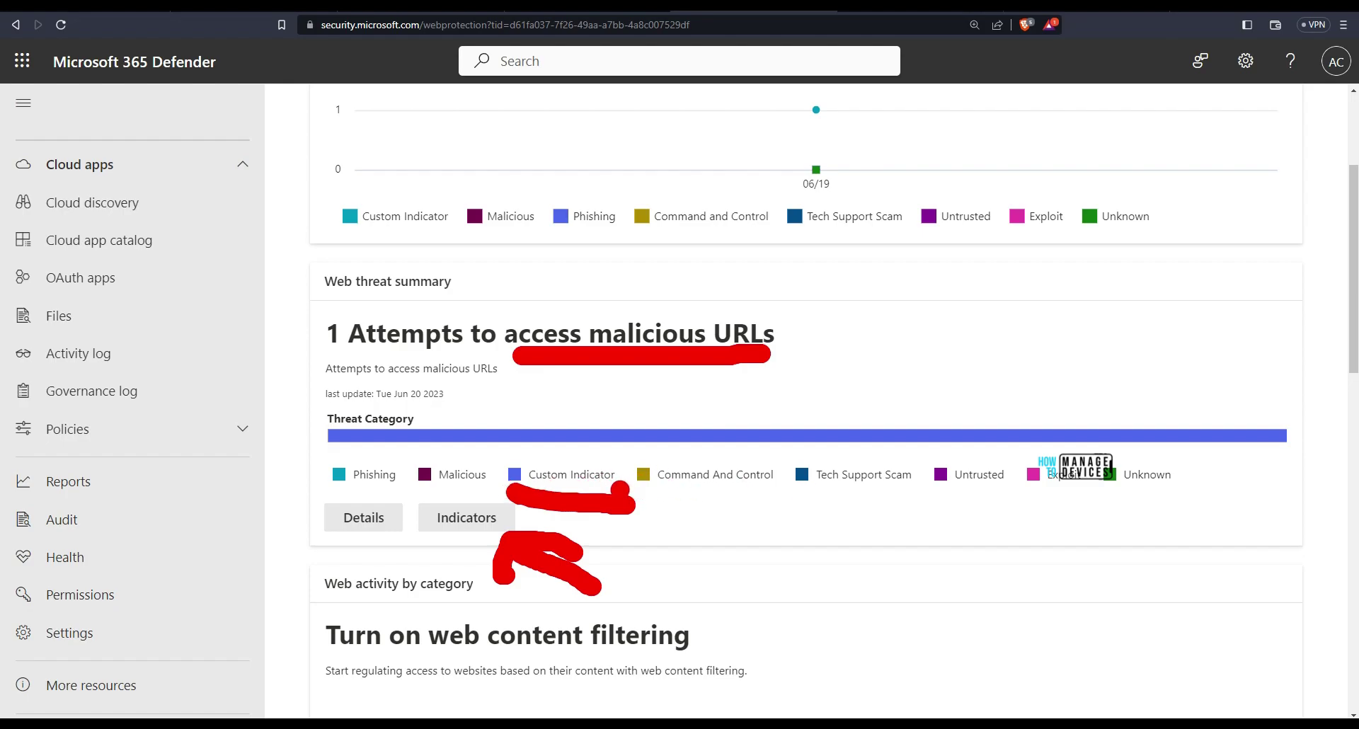
{"action": "mouse_move", "coordinate": [414, 595]}
{"action": "left_mouse_down"}
{"action": "mouse_move", "coordinate": [372, 549]}
{"action": "mouse_move", "coordinate": [361, 554]}
{"action": "left_mouse_up"}
{"action": "key", "text": "Escape"}
{"action": "left_click", "coordinate": [364, 518]}
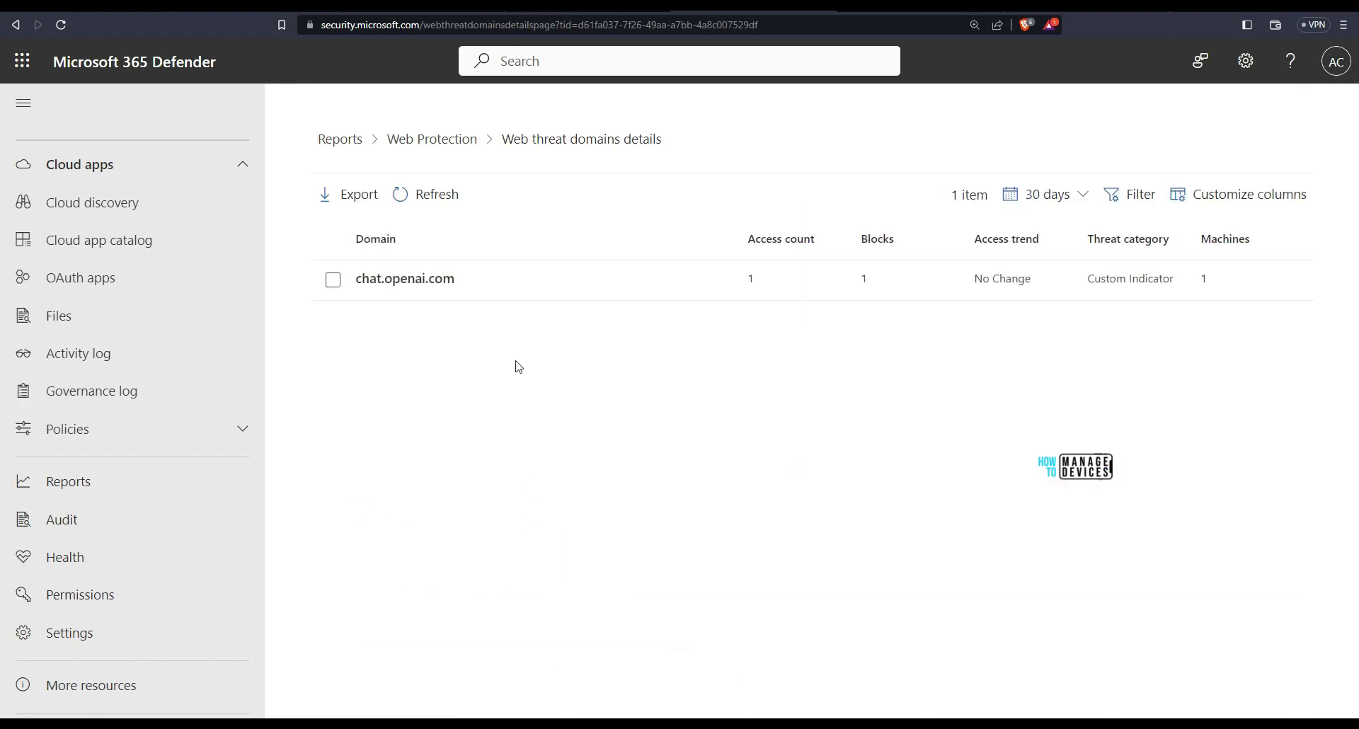
- Examine the access and block counts for chat.openai.com, and open the domain's URL and exposed machine details
{"action": "key", "text": "ctrl+2"}
{"action": "mouse_move", "coordinate": [903, 191]}
{"action": "left_mouse_down"}
{"action": "mouse_move", "coordinate": [757, 368]}
{"action": "mouse_move", "coordinate": [893, 170]}
{"action": "left_mouse_up"}
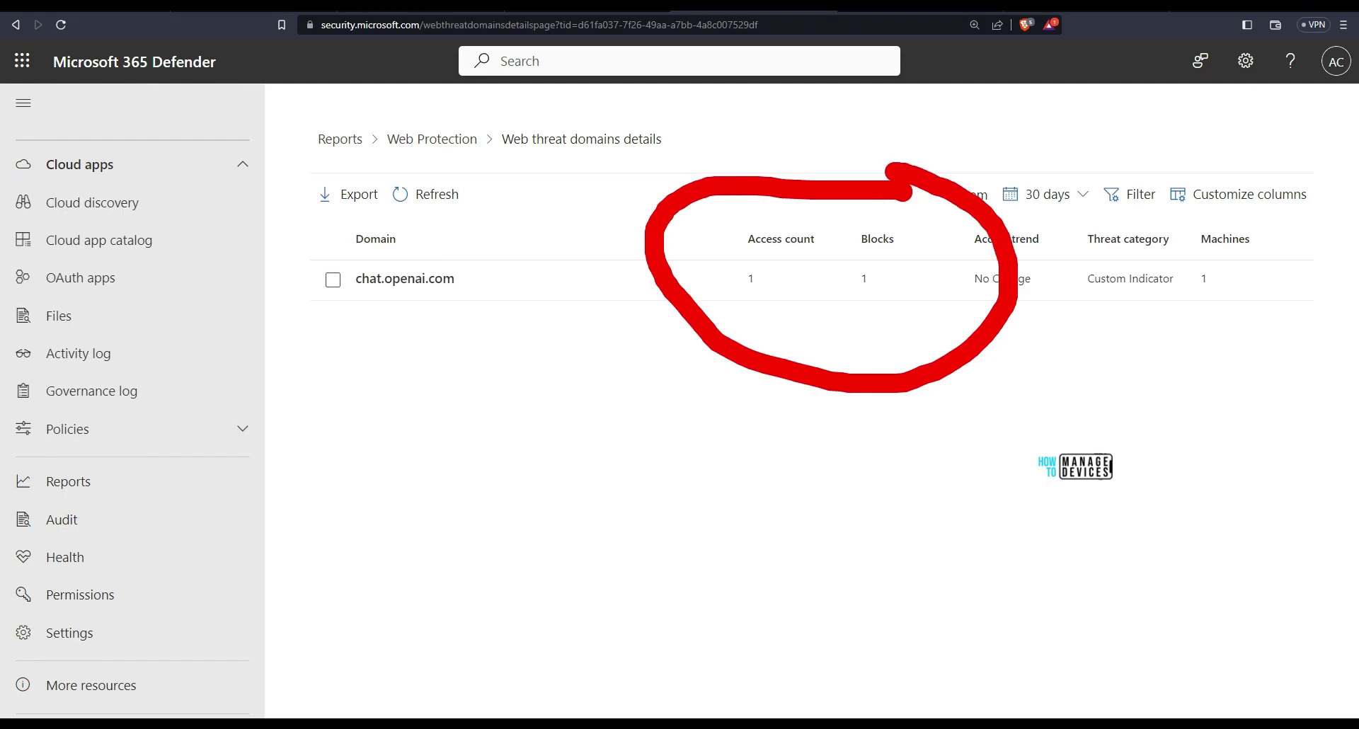
{"action": "key", "text": "Escape"}
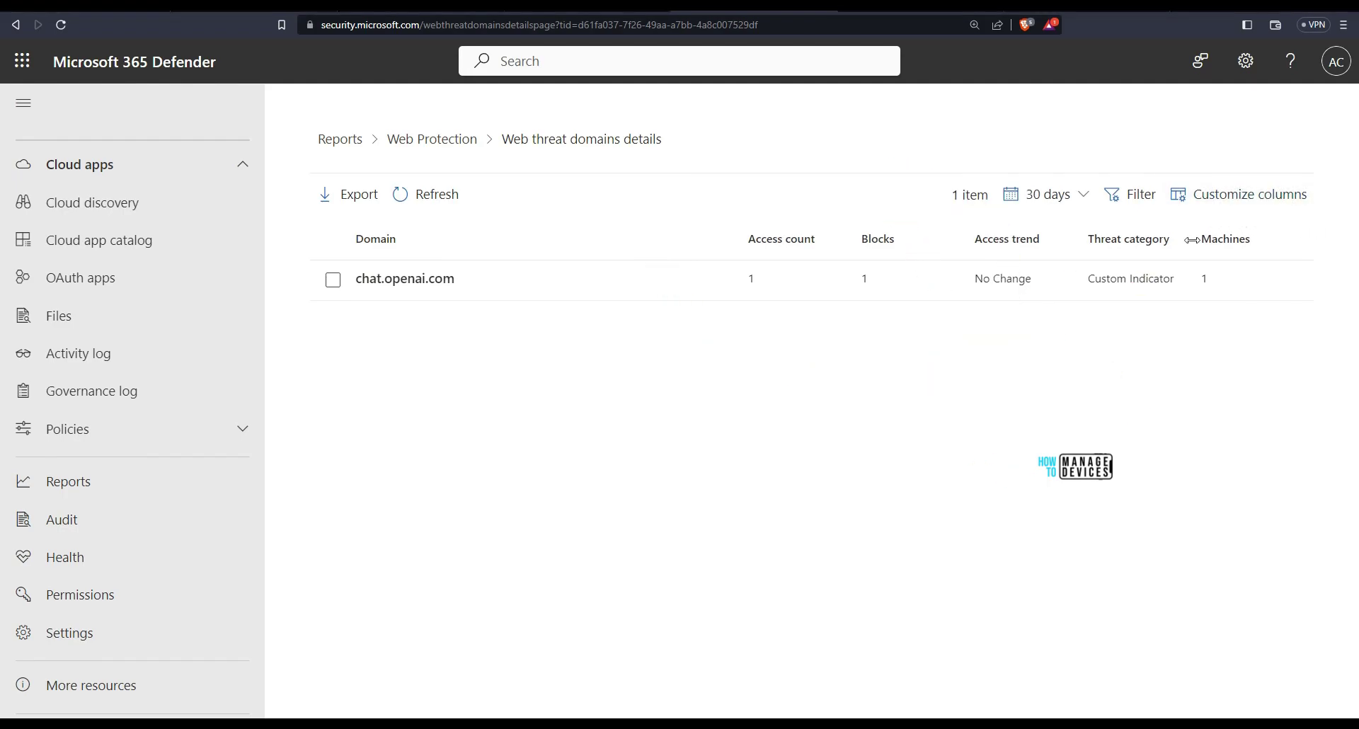
{"action": "left_click", "coordinate": [354, 279]}
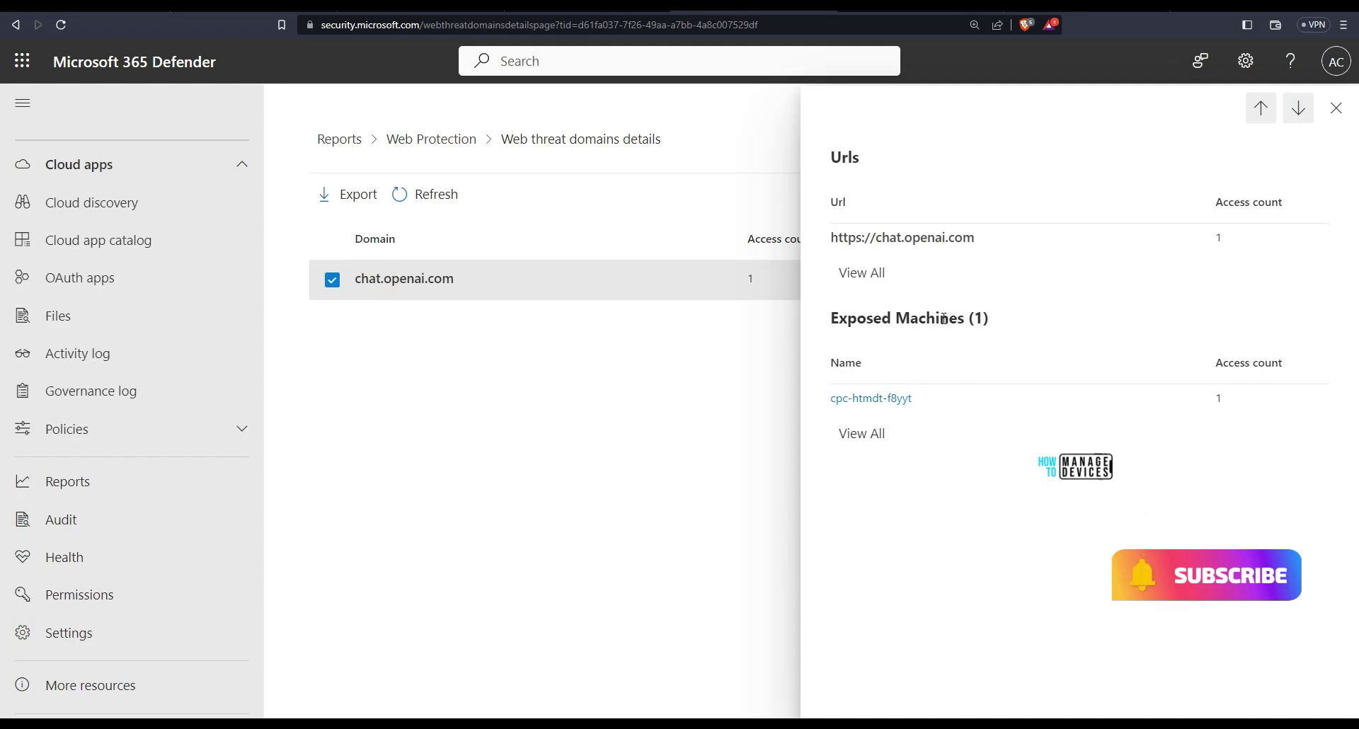
- Examine the URLs and exposed machines recorded for chat.openai.com, including the full URL list, and return to the domain details
{"action": "mouse_move", "coordinate": [885, 126]}
{"action": "left_mouse_down"}
{"action": "mouse_move", "coordinate": [814, 113]}
{"action": "mouse_move", "coordinate": [1047, 332]}
{"action": "mouse_move", "coordinate": [879, 68]}
{"action": "left_mouse_up"}
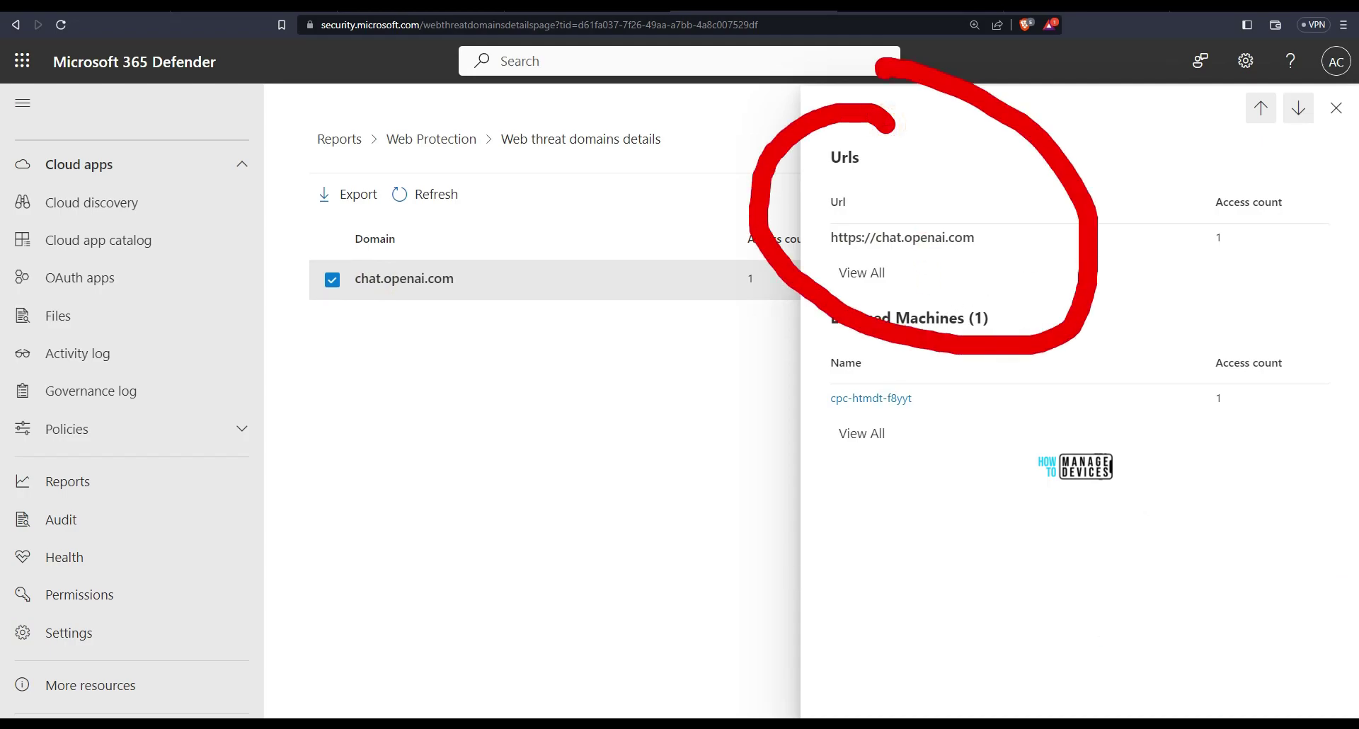
{"action": "left_click_drag", "start_coordinate": [940, 367], "coordinate": [910, 327]}
{"action": "left_click_drag", "start_coordinate": [821, 414], "coordinate": [933, 420]}
{"action": "key", "text": "Escape"}
{"action": "left_click", "coordinate": [877, 275]}
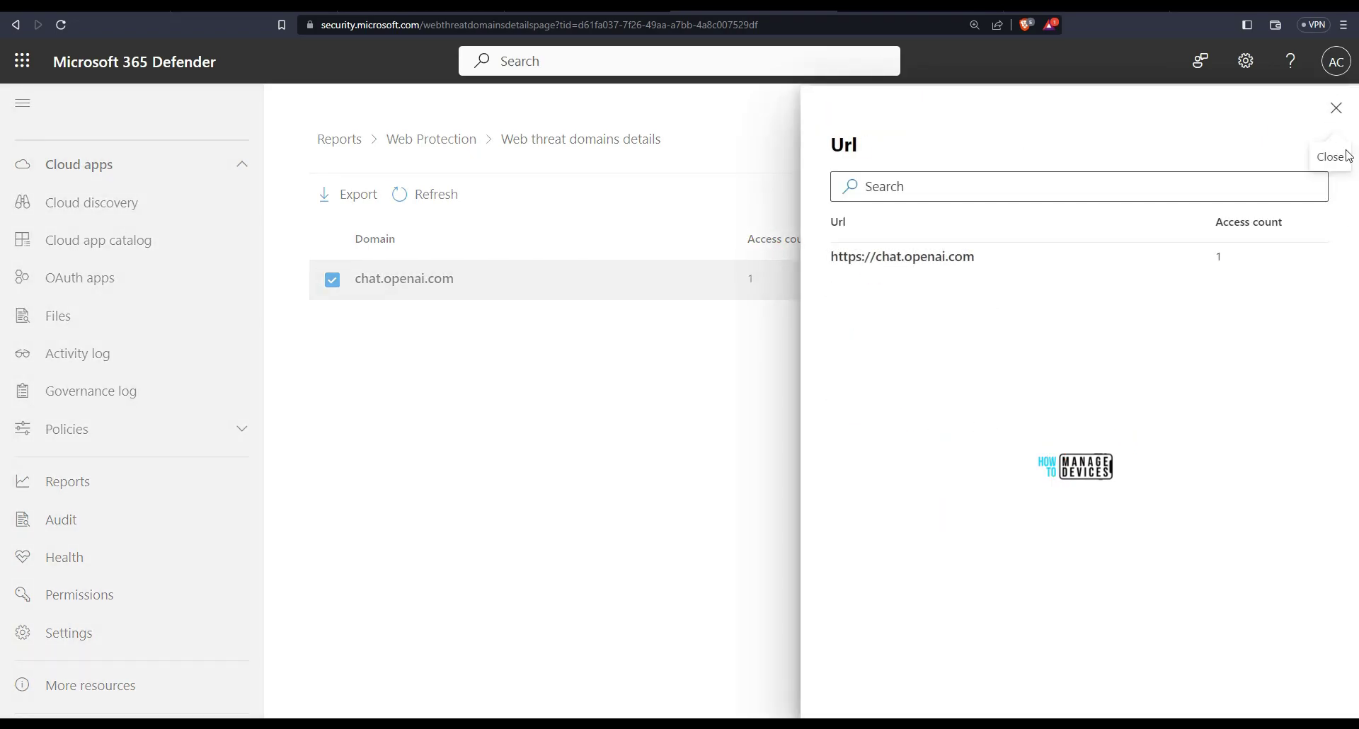
{"action": "left_click", "coordinate": [1335, 108]}
{"action": "mouse_move", "coordinate": [973, 147]}
{"action": "left_mouse_down"}
{"action": "mouse_move", "coordinate": [661, 288]}
{"action": "mouse_move", "coordinate": [1061, 115]}
{"action": "mouse_move", "coordinate": [1030, 115]}
{"action": "left_mouse_up"}
{"action": "left_click_drag", "start_coordinate": [728, 280], "coordinate": [804, 268]}
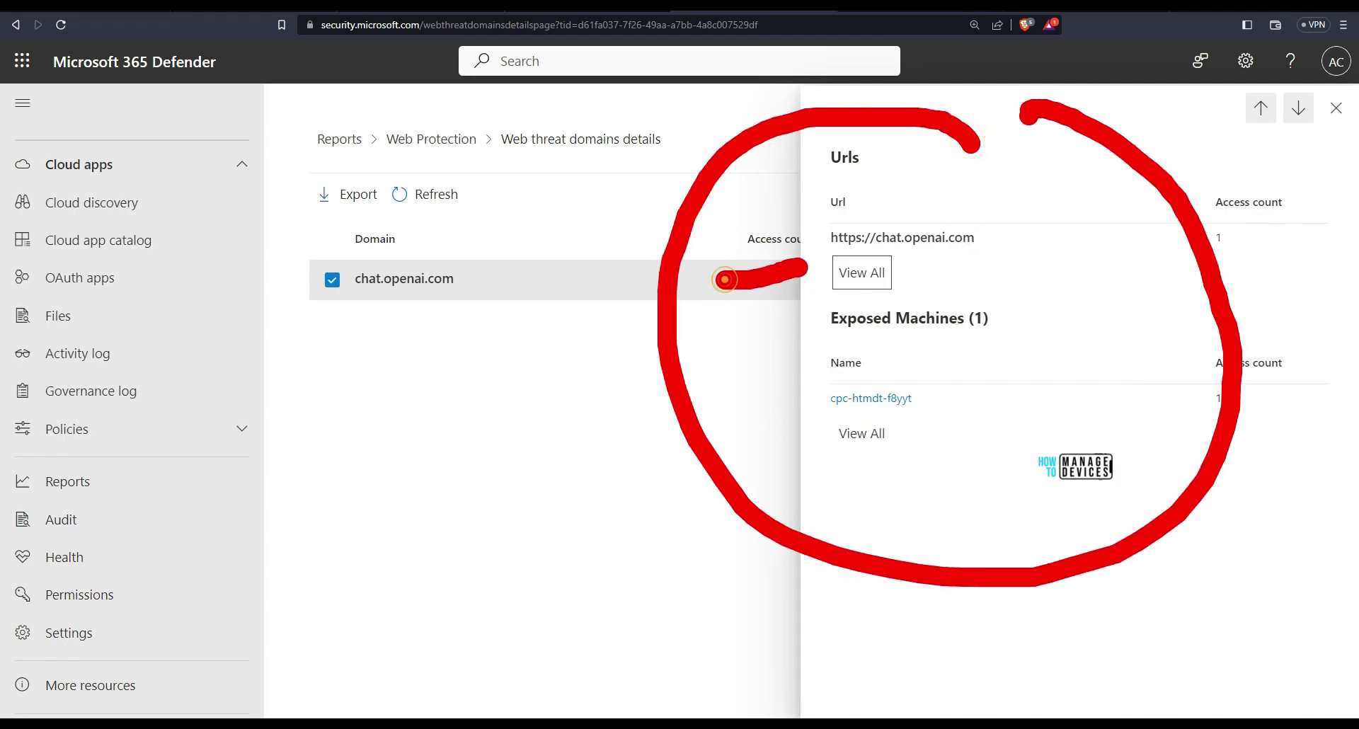
{"action": "left_click_drag", "start_coordinate": [743, 425], "coordinate": [802, 405]}
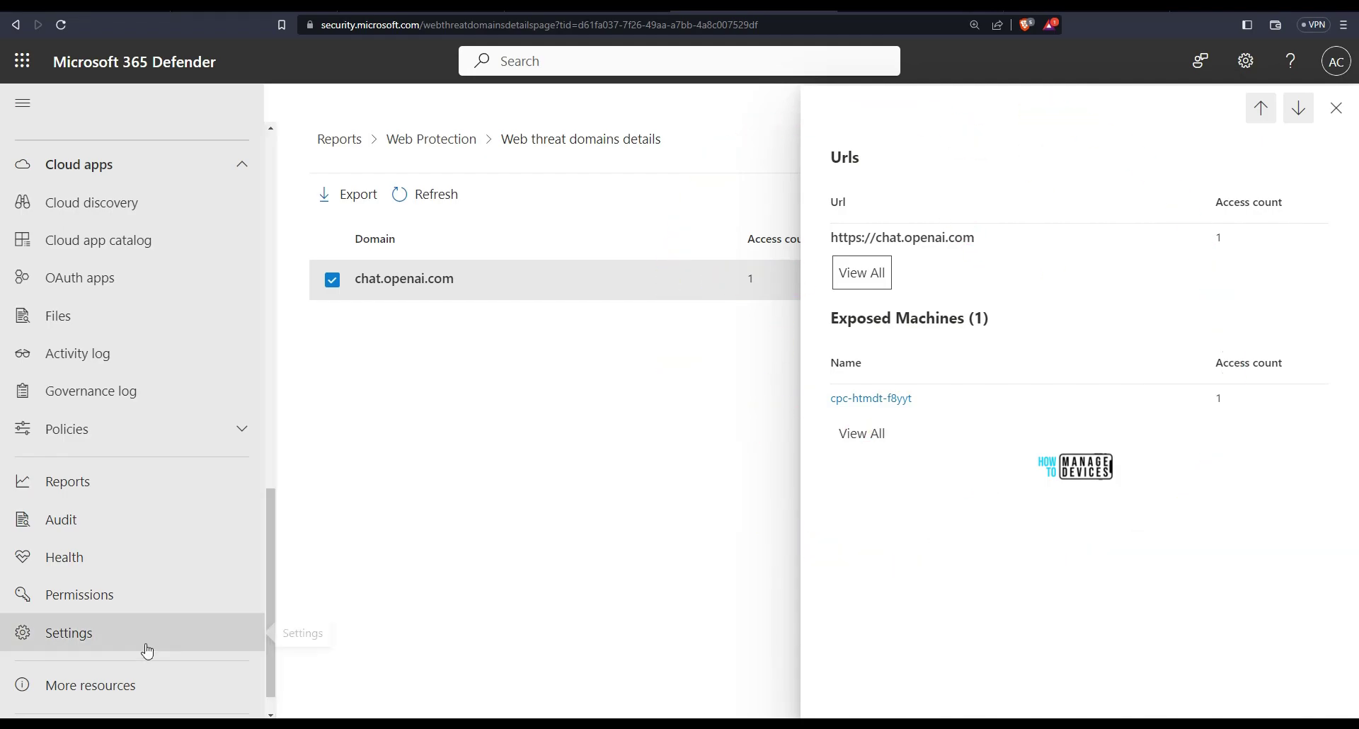
- Open the Indicators rules in the Endpoints settings and review the URLs/Domains entries that block chat.openai.com
{"action": "left_click", "coordinate": [97, 641]}
{"action": "scroll", "coordinate": [509, 495], "scroll_direction": "down", "scroll_amount": 6}
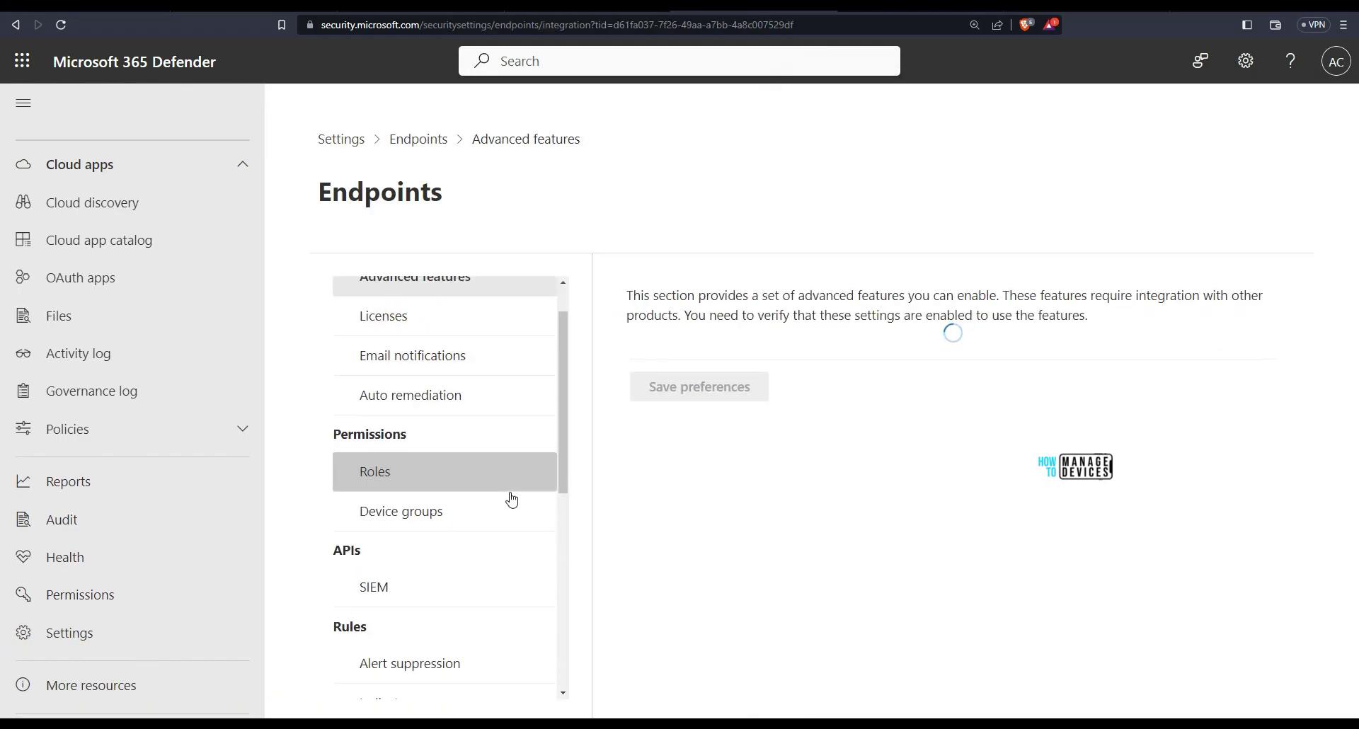
{"action": "scroll", "coordinate": [448, 422], "scroll_direction": "up", "scroll_amount": 3}
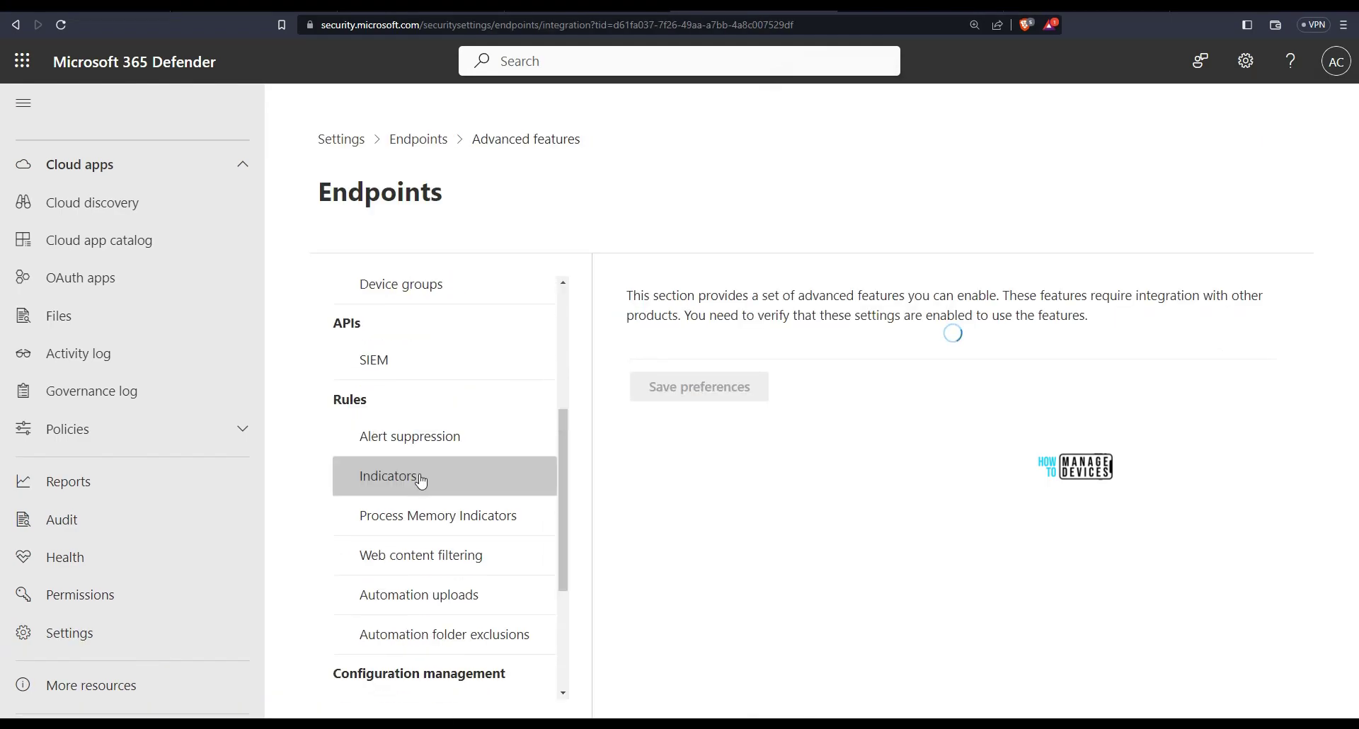
{"action": "left_click", "coordinate": [418, 476]}
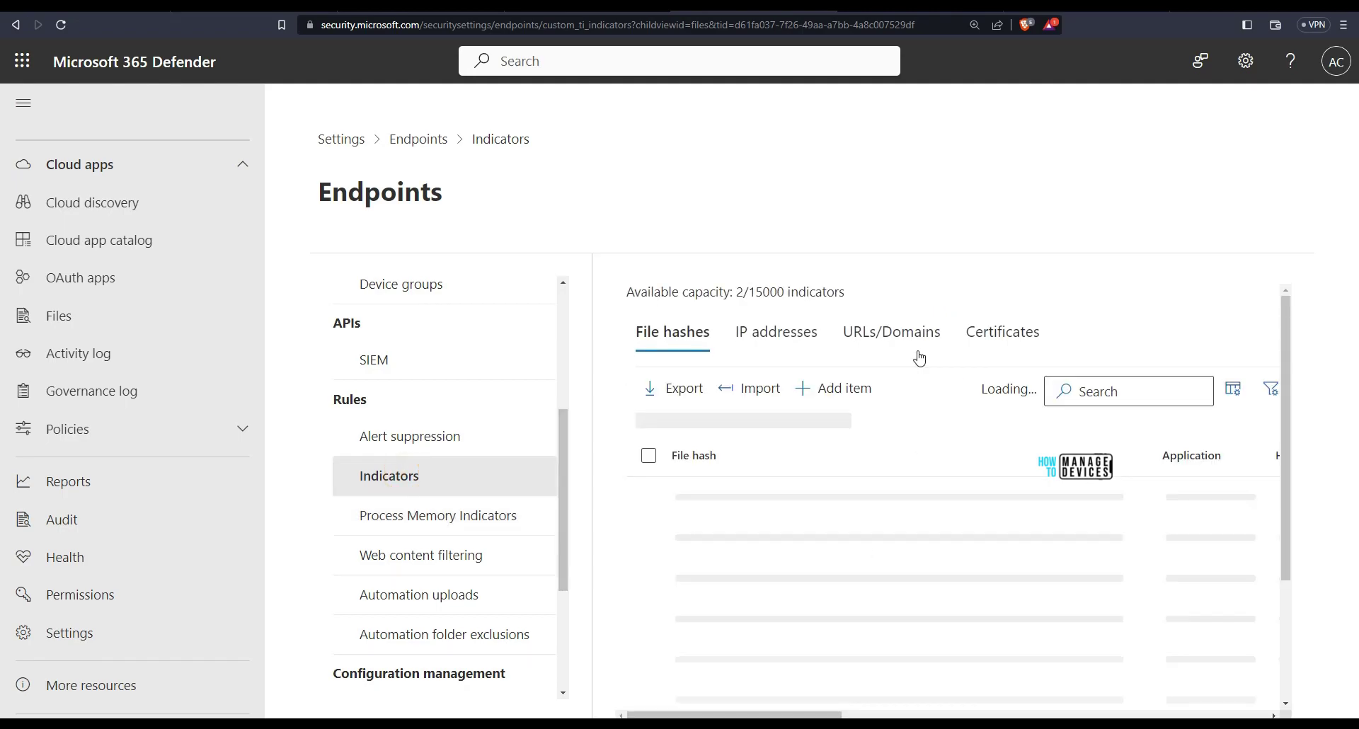
{"action": "left_click", "coordinate": [891, 332]}
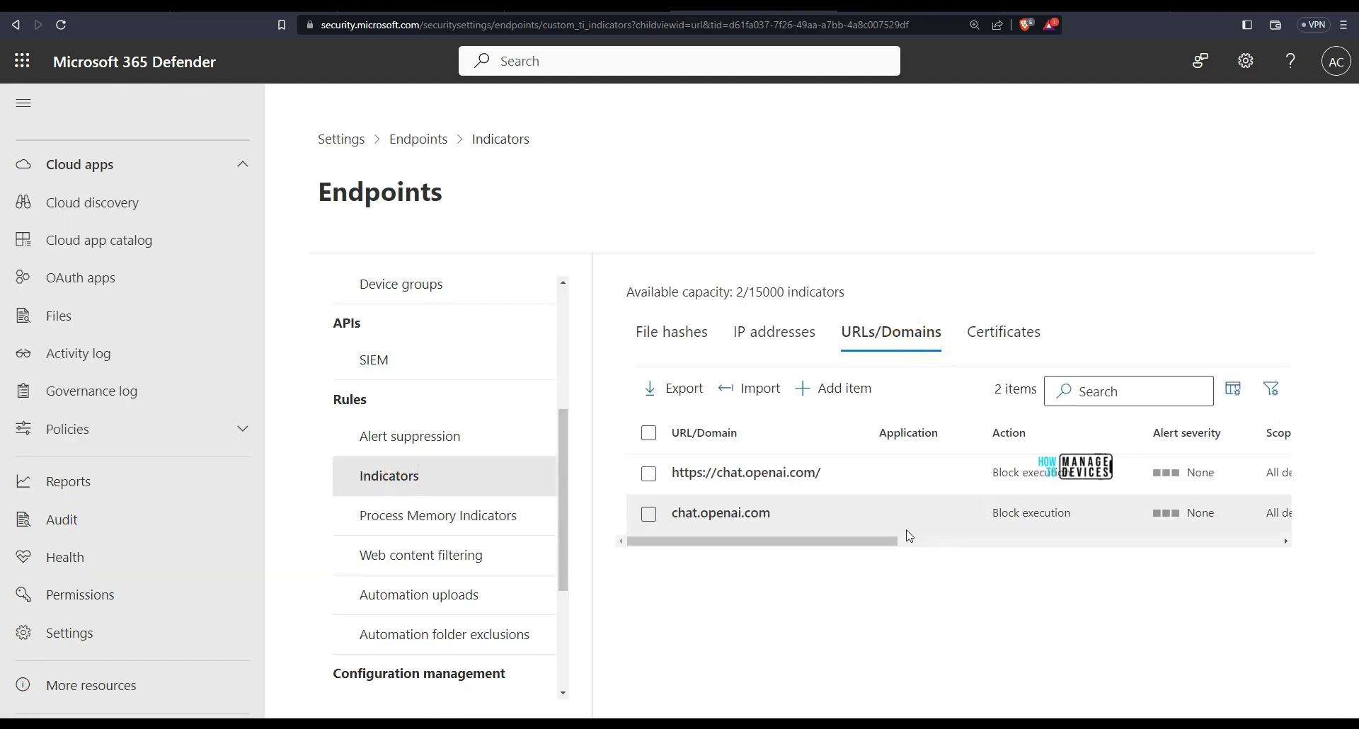
{"action": "mouse_move", "coordinate": [834, 371]}
{"action": "left_mouse_down"}
{"action": "mouse_move", "coordinate": [819, 356]}
{"action": "mouse_move", "coordinate": [832, 366]}
{"action": "left_mouse_up"}
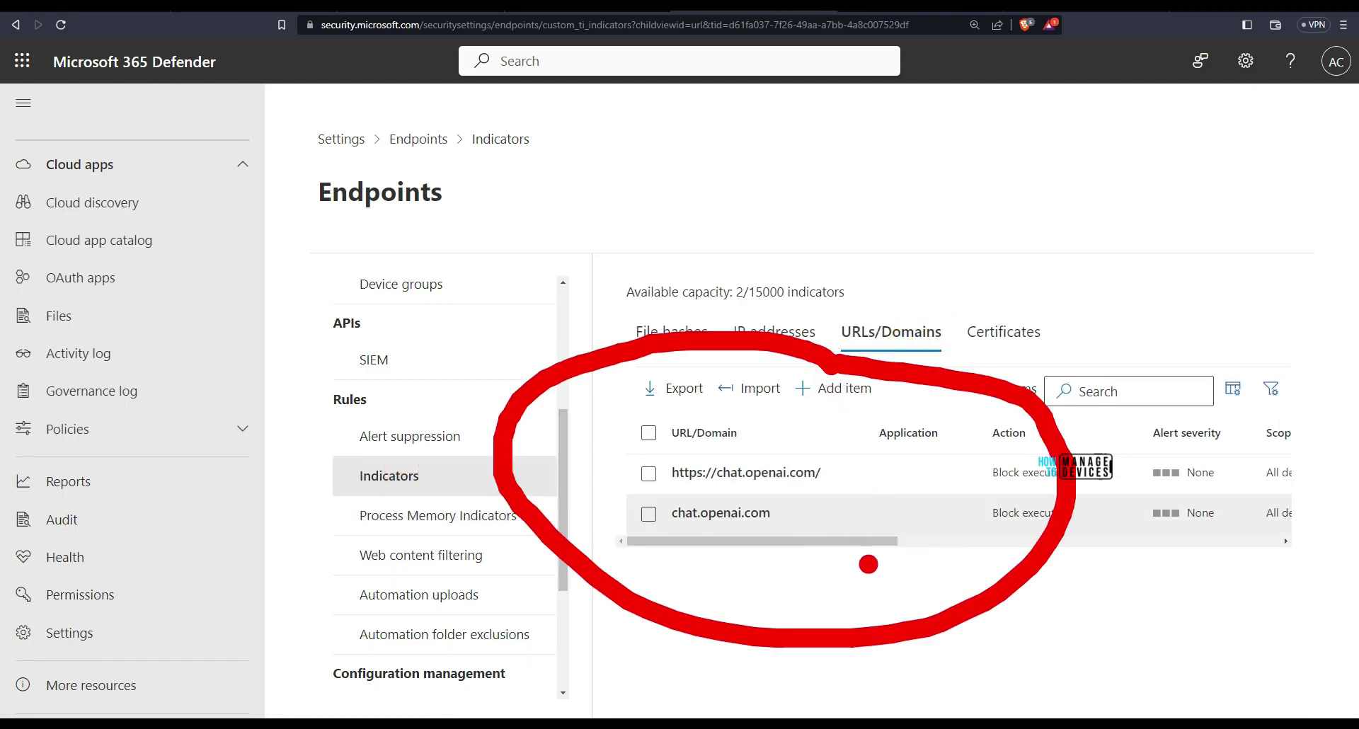
{"action": "key", "text": "Escape"}
- Open the Web content filtering rules in the Endpoints settings to view their policy list
{"action": "left_click", "coordinate": [420, 555]}
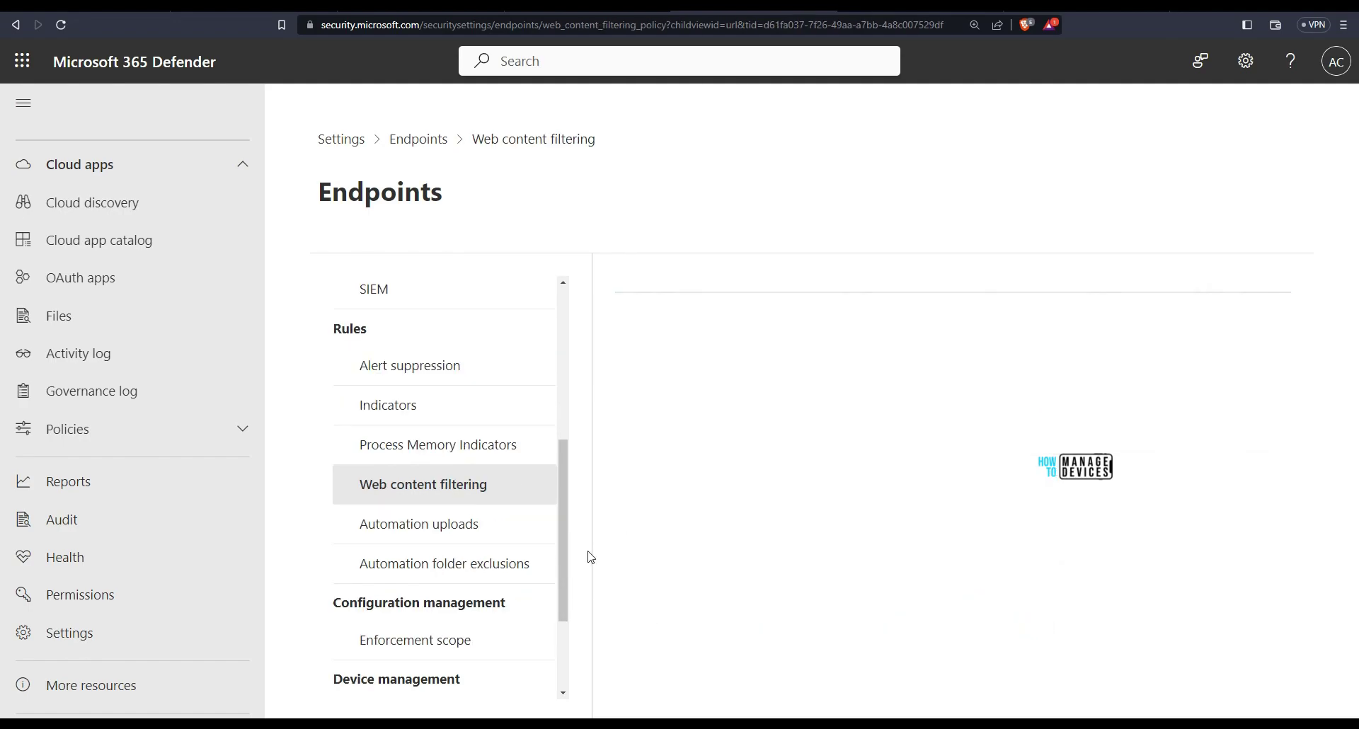
{"action": "left_click_drag", "start_coordinate": [322, 509], "coordinate": [621, 508]}
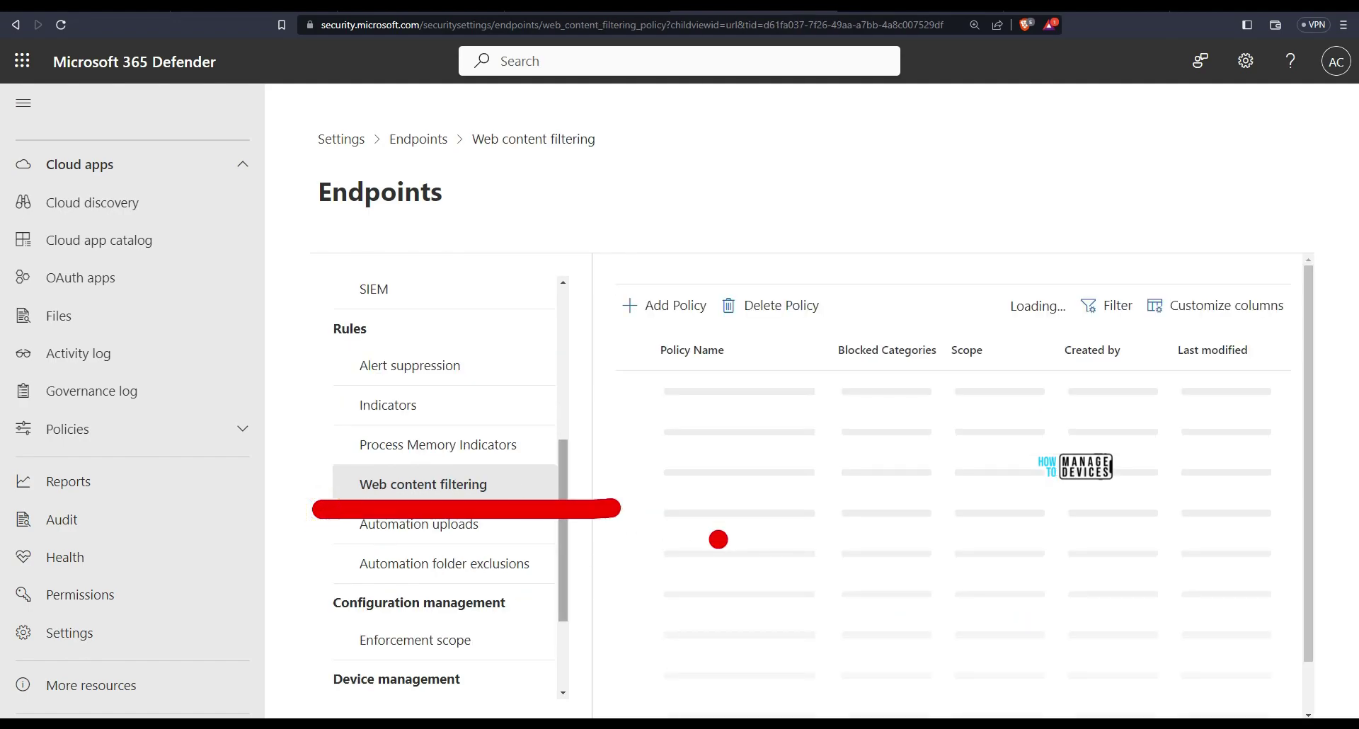